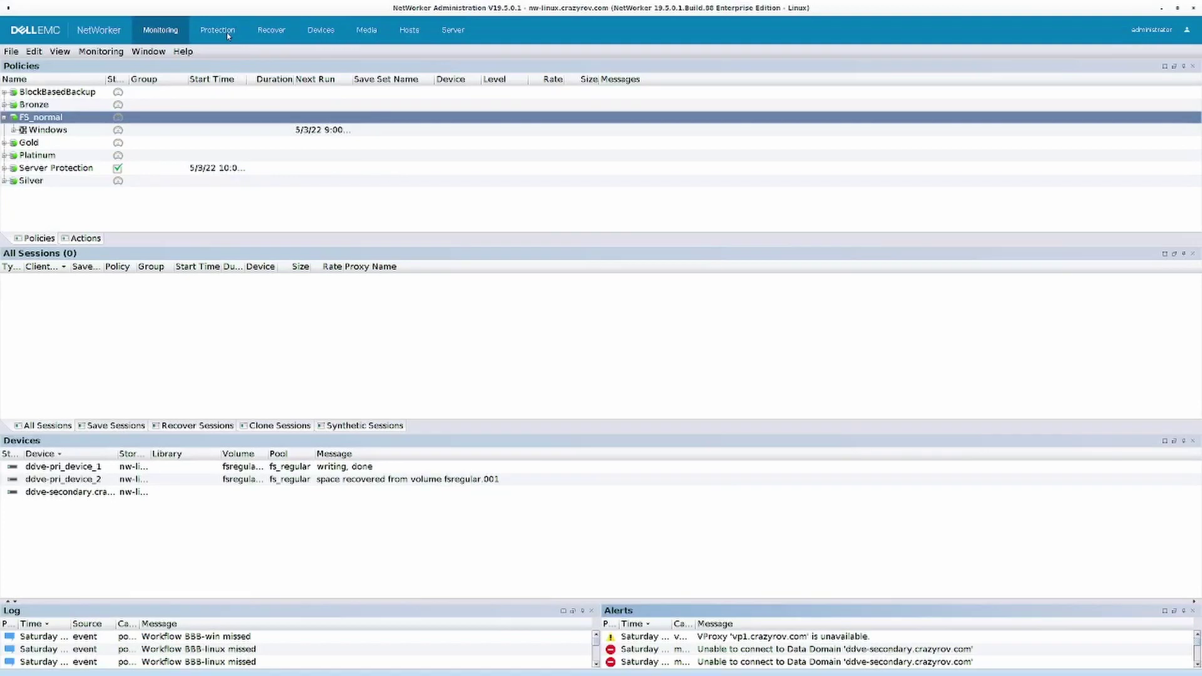
- Open the properties of the nw-linux.crazyrov.com client that backs up /nsr/nmc/nmcdb_stage and check its parallelism setting
left_click(217, 30)
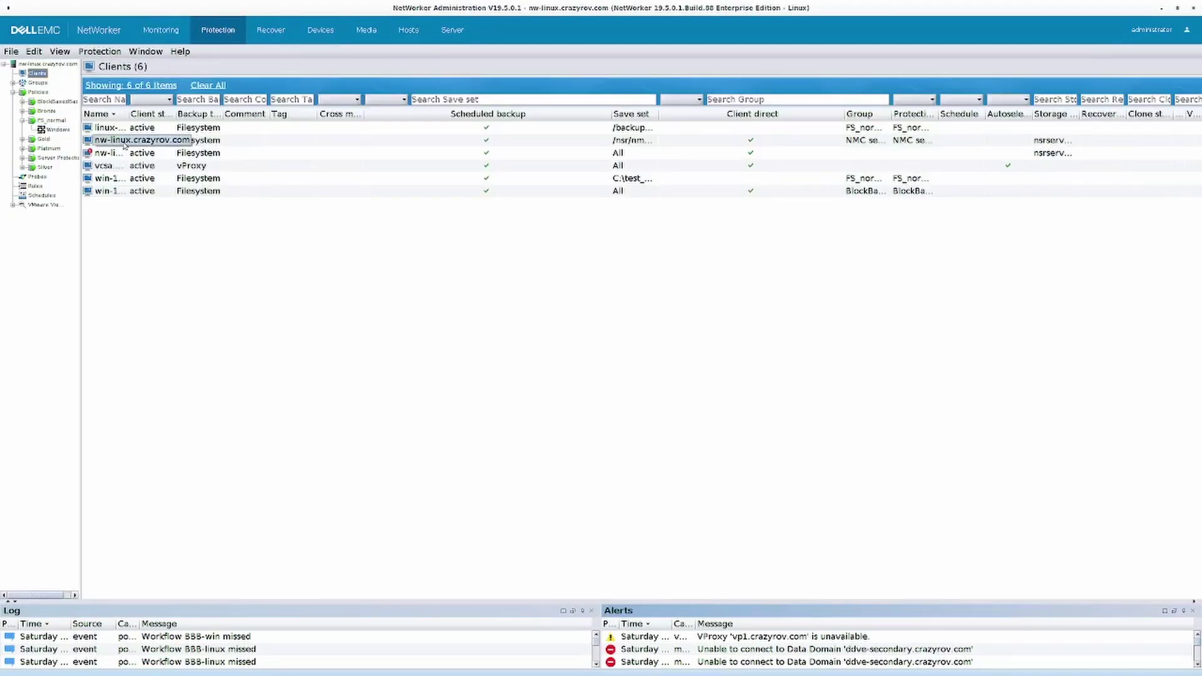
double_click(124, 141)
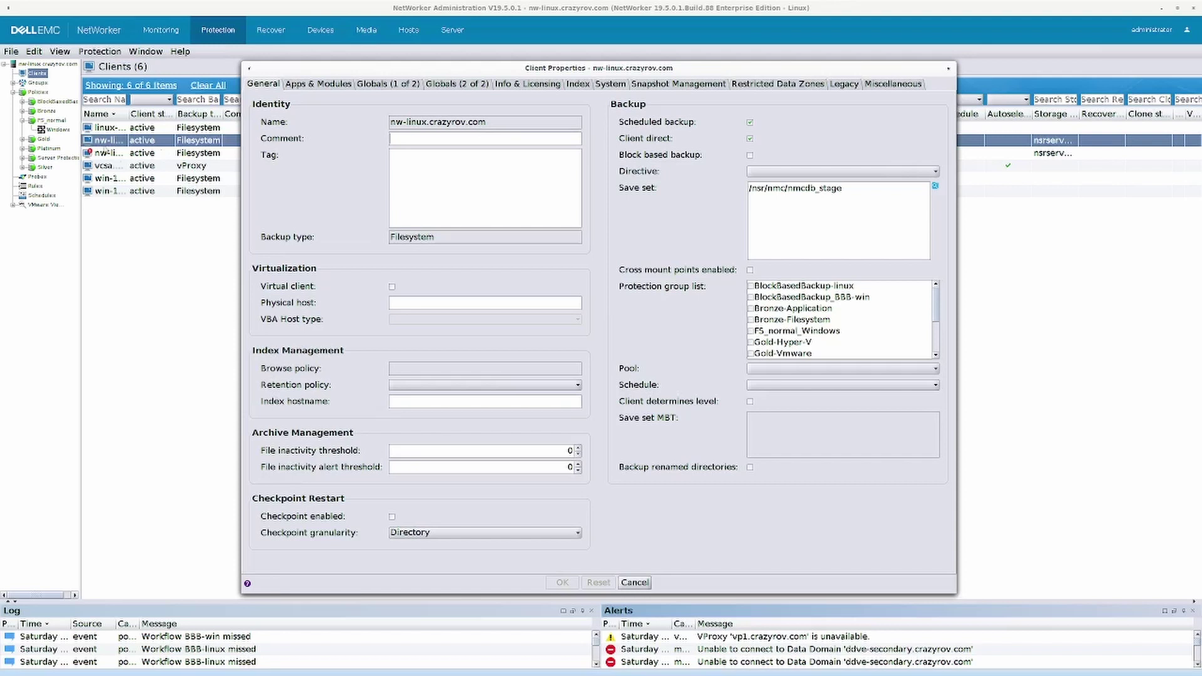
left_click(388, 85)
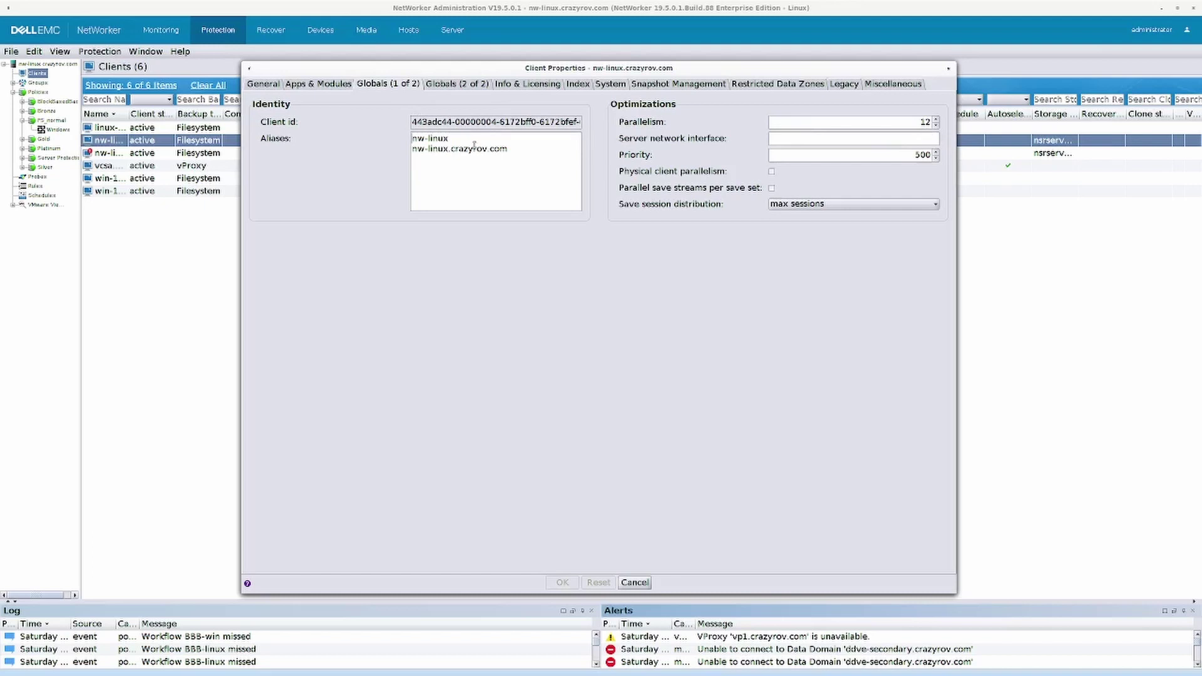
- Try to set the nw-linux.crazyrov.com client's parallelism to 0, and discard the change
double_click(919, 122)
type("0")
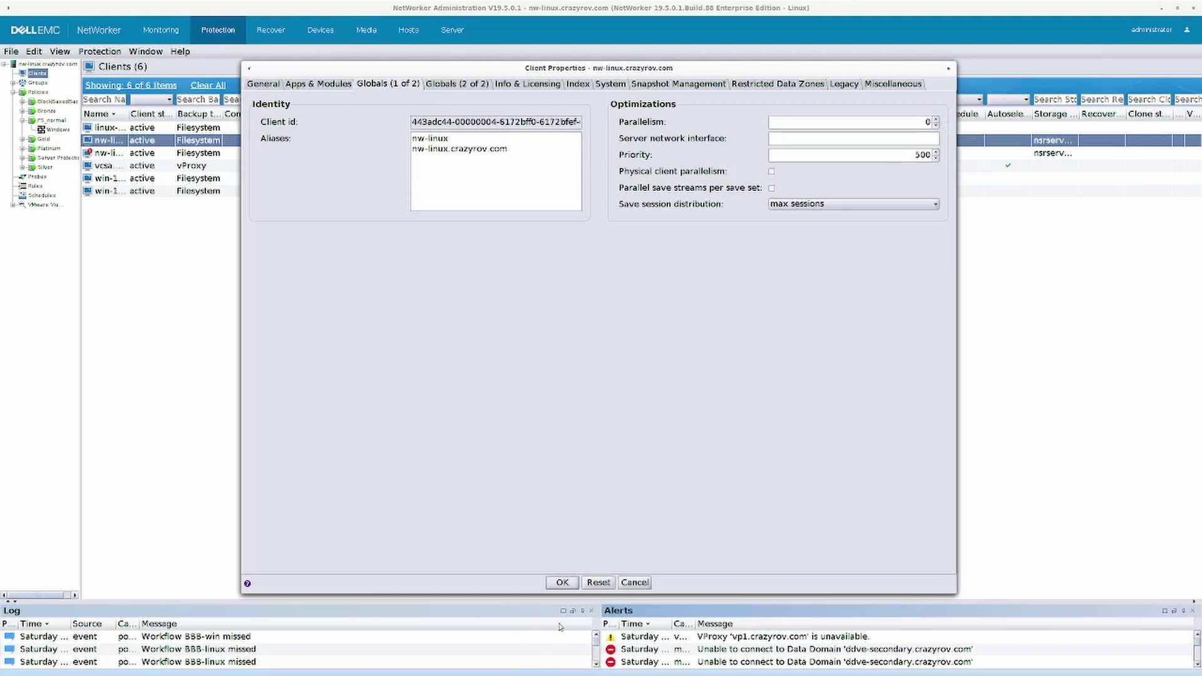
left_click(563, 582)
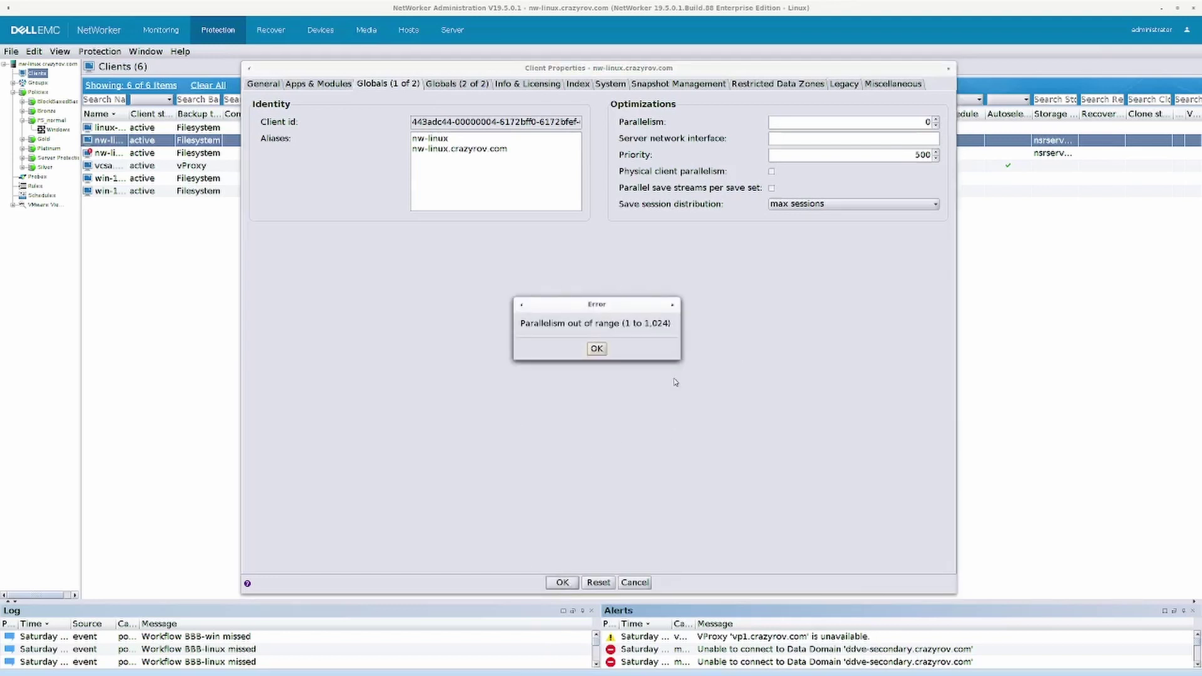
left_click(596, 349)
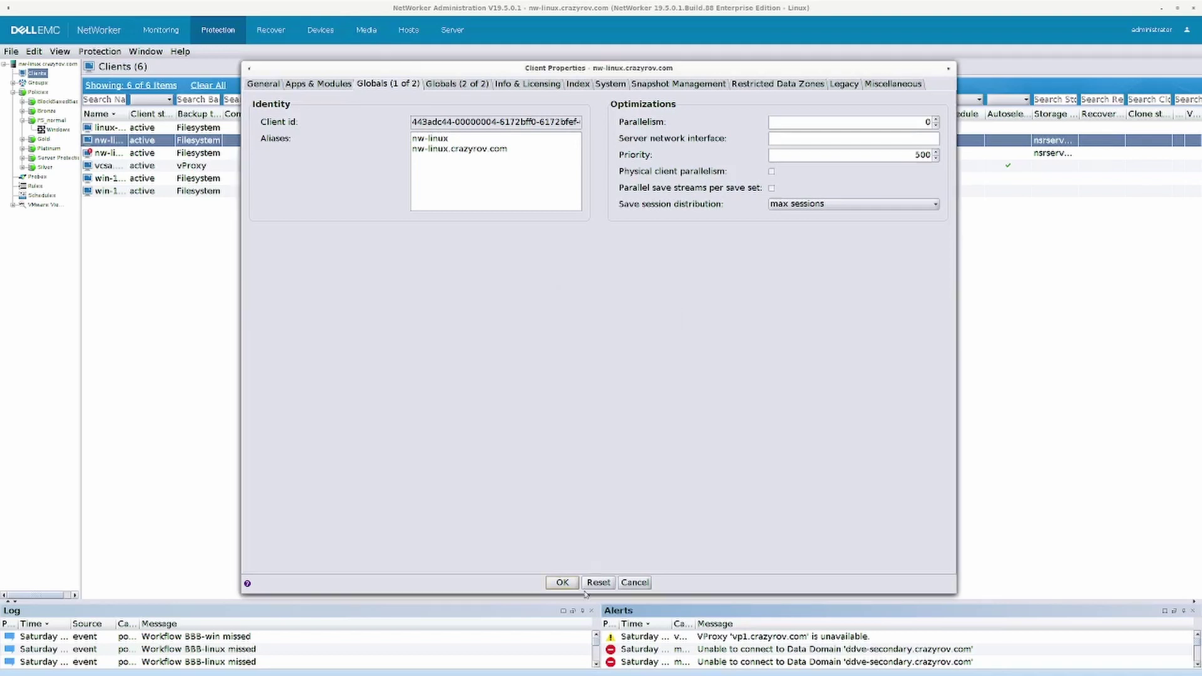
left_click(644, 587)
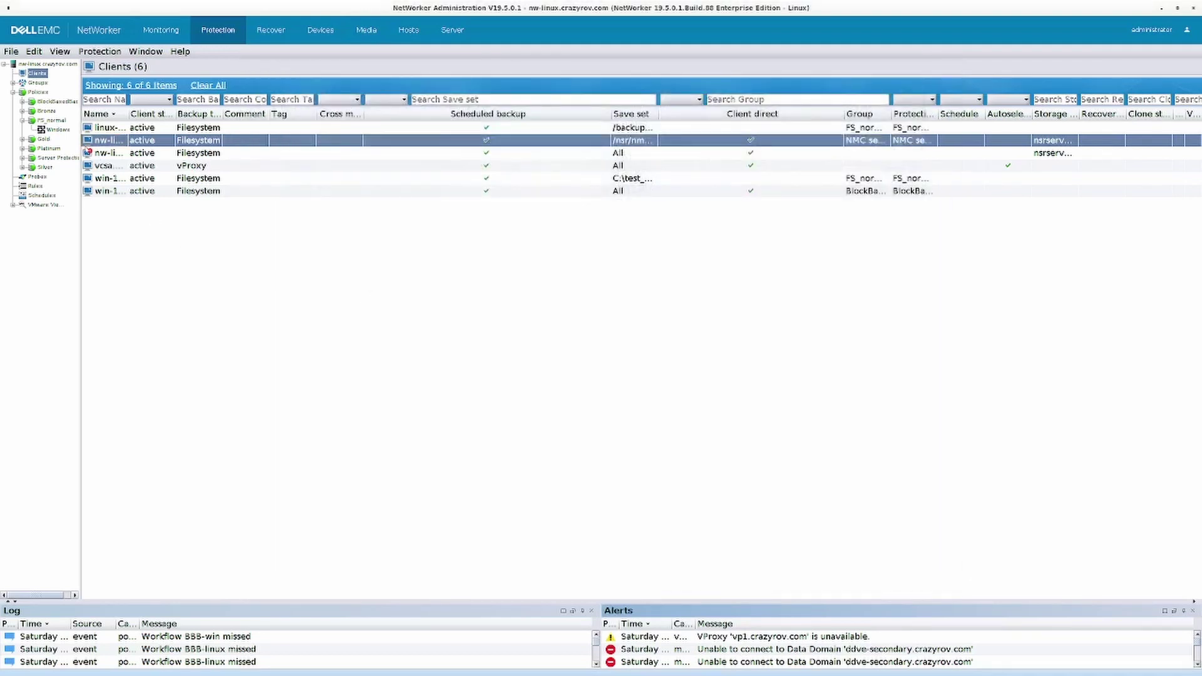
- Check the parallelism in the advanced options of the backup action in the FS_normal policy's Windows workflow, leaving the action unchanged
left_click(59, 129)
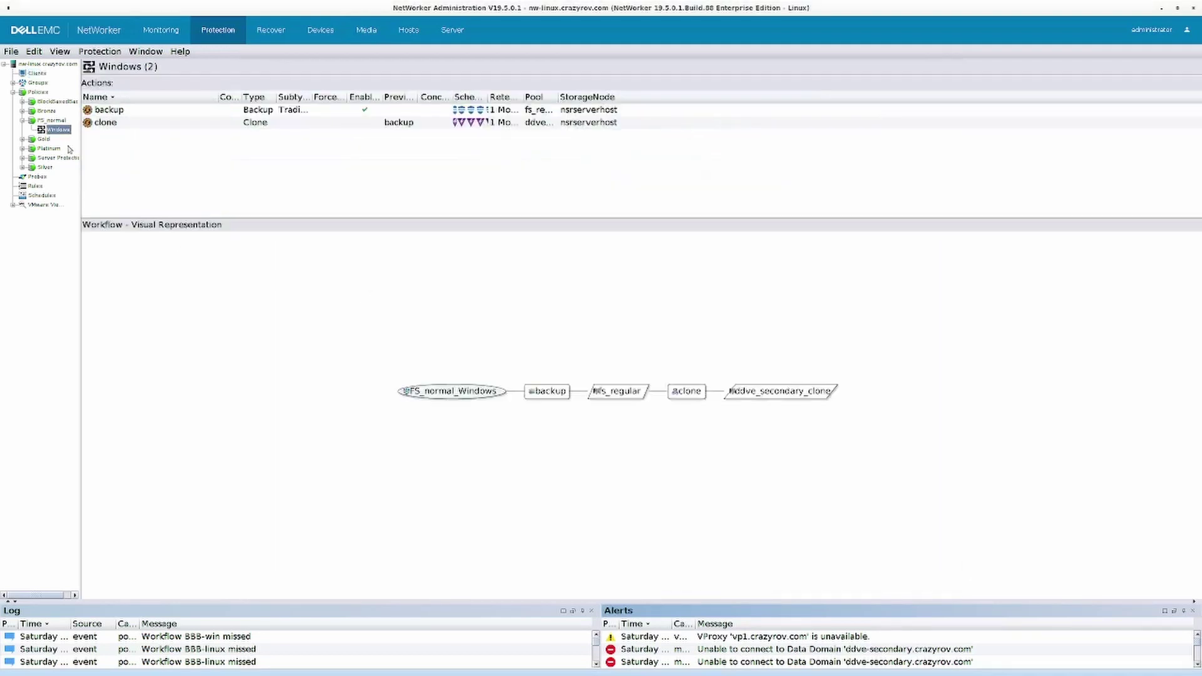
double_click(187, 113)
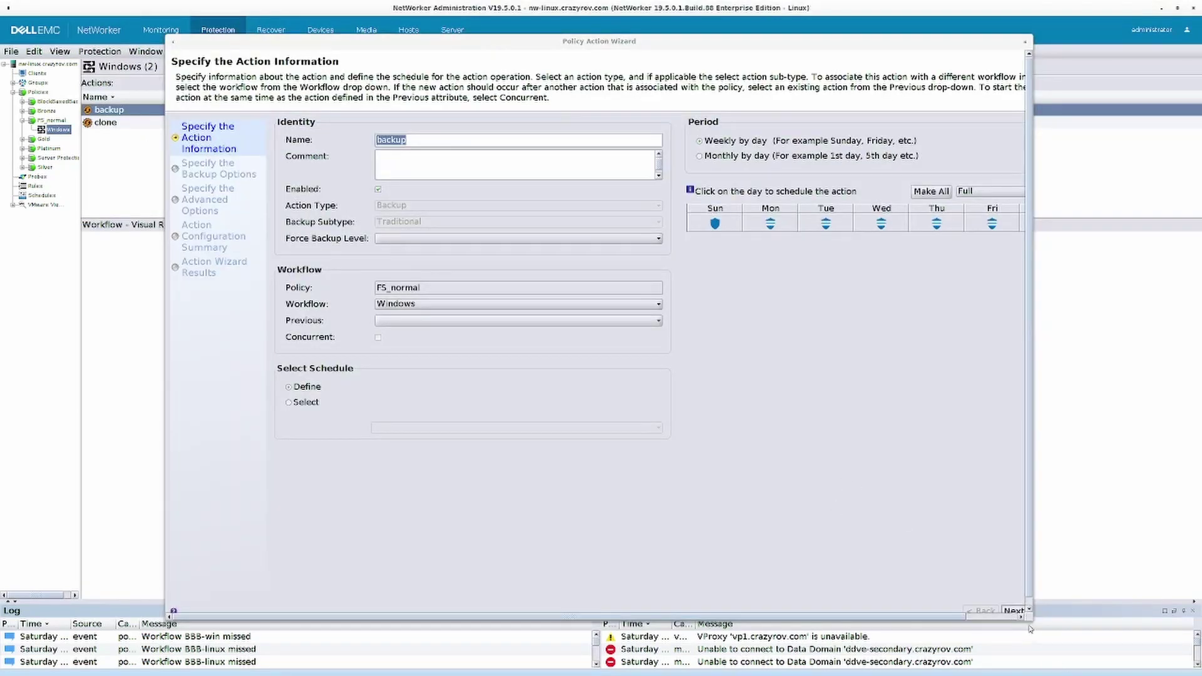
left_click_drag(1032, 623, 1048, 637)
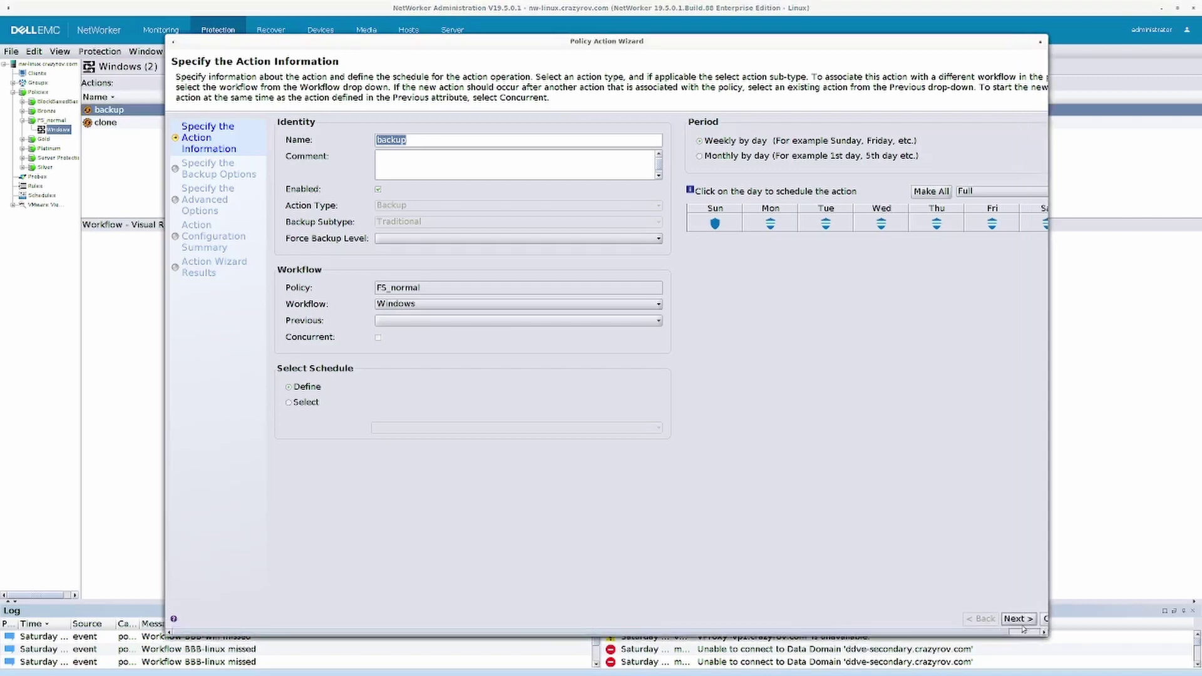
key("Return")
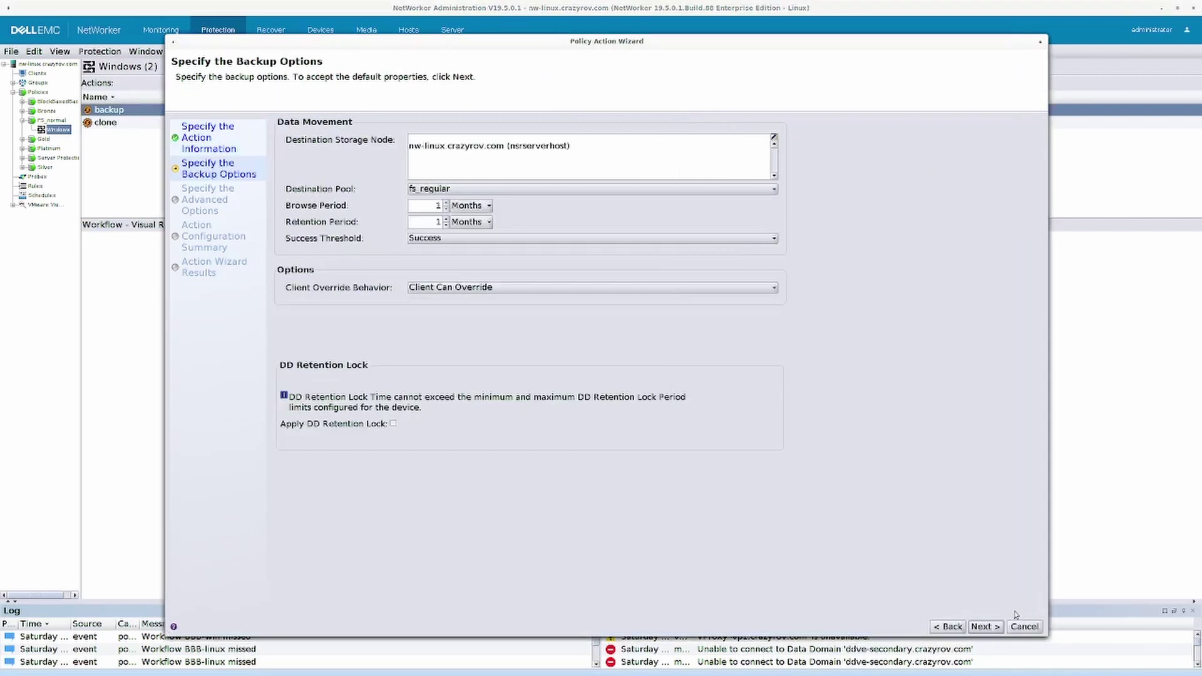
left_click(985, 626)
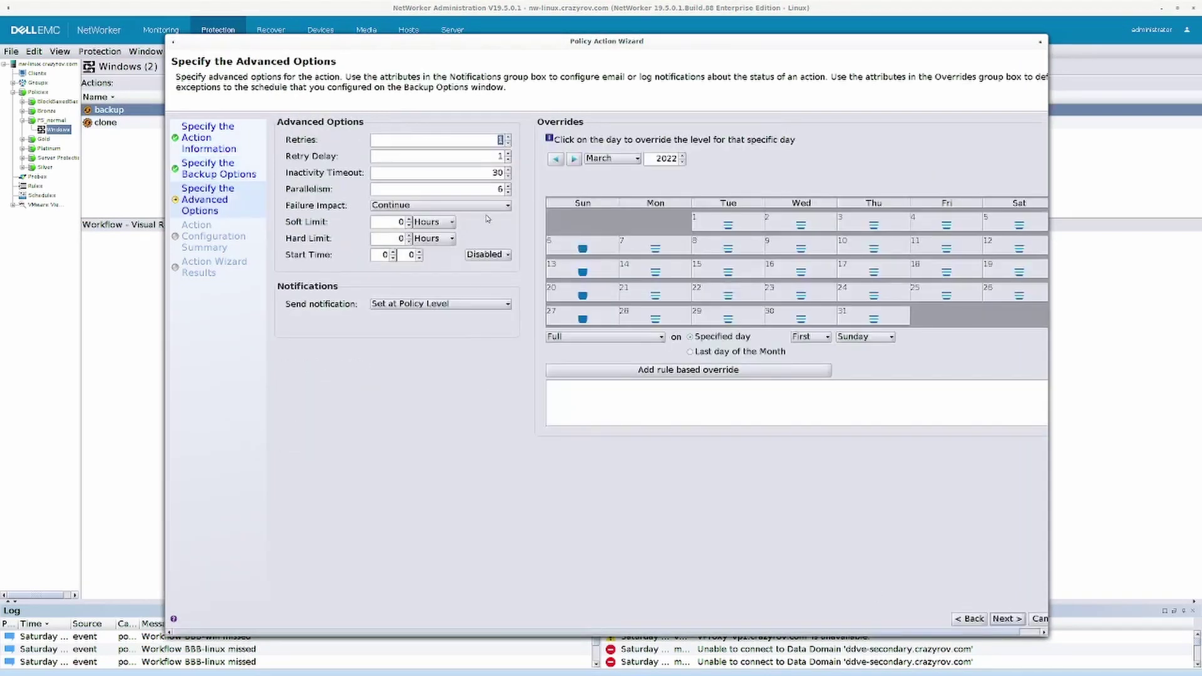
left_click(496, 189)
left_click(1013, 633)
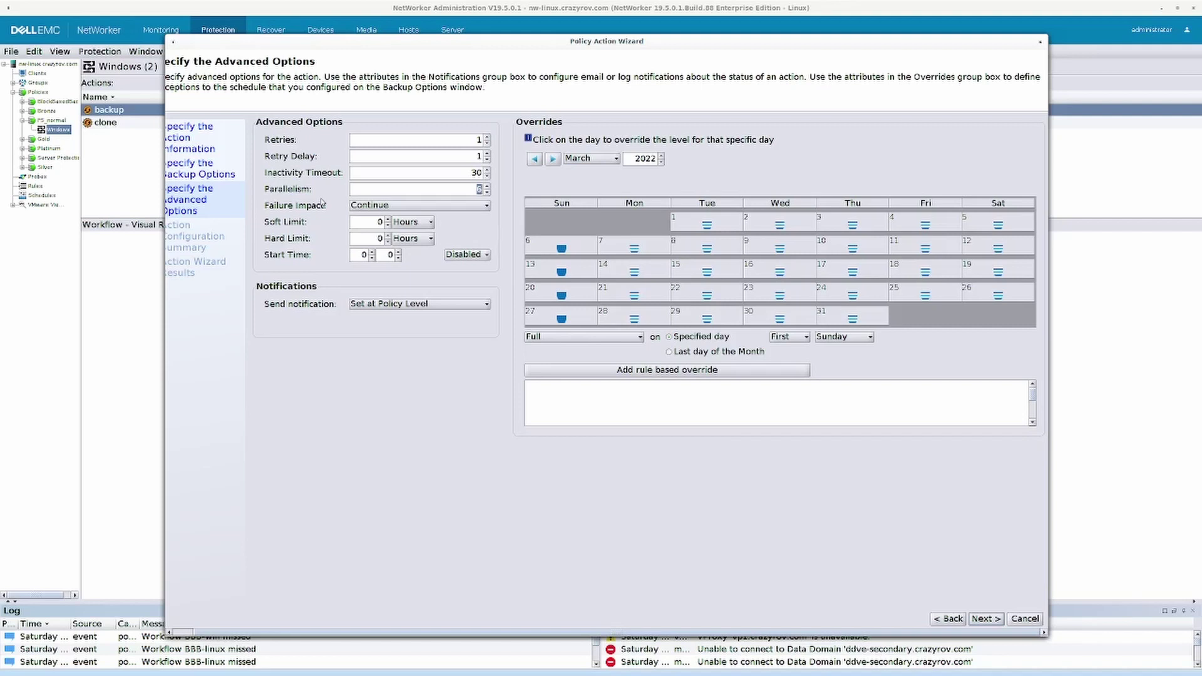
left_click(1019, 620)
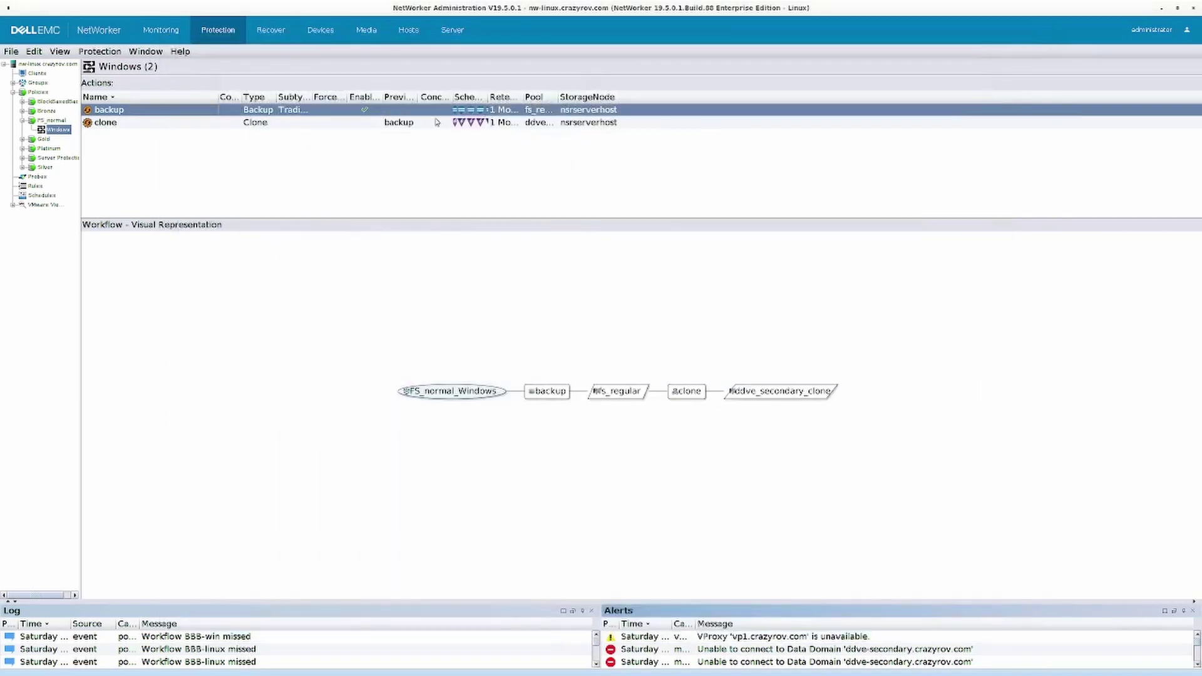
- Check the server-level parallelism in the NetWorker server's properties, and close them without changes
left_click(462, 31)
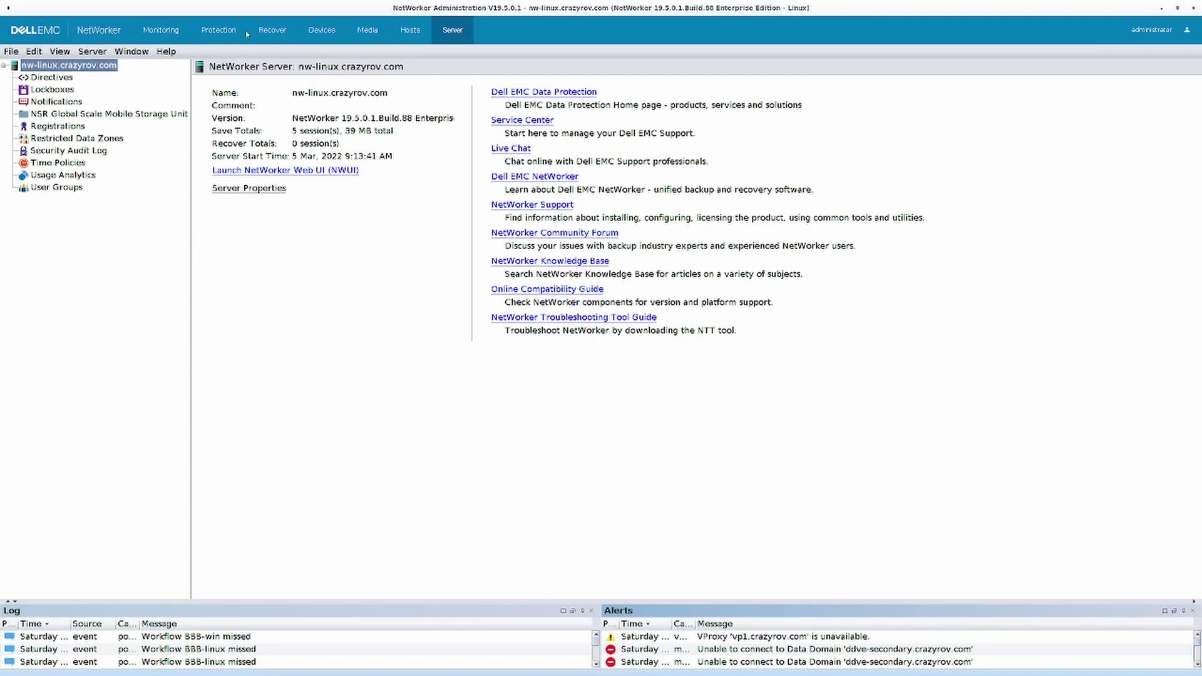
left_click(238, 192)
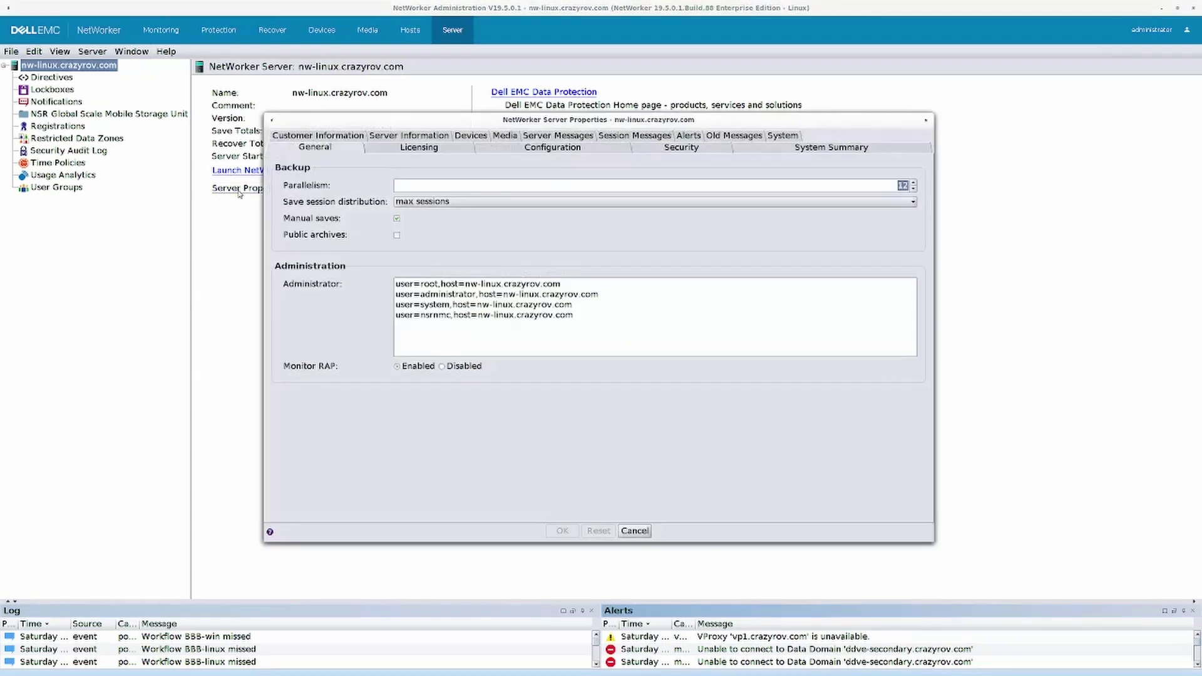
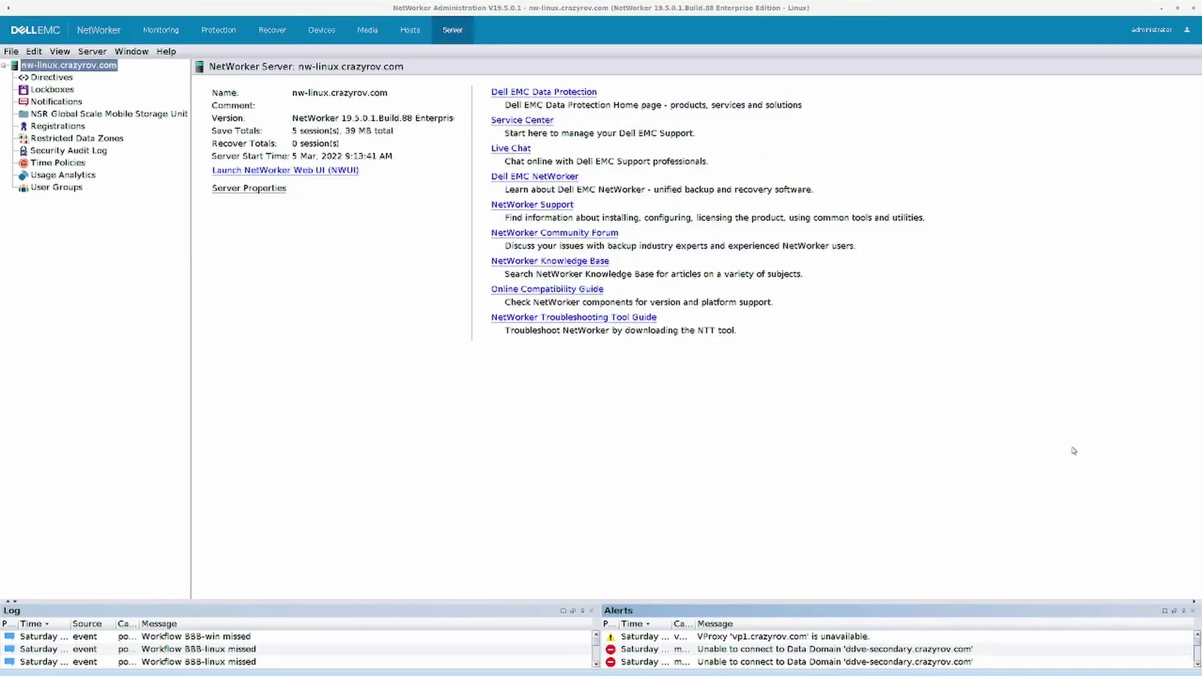
left_click(634, 531)
- View the save sets stored on the disk volume fsregular.001, and close the list
left_click(412, 35)
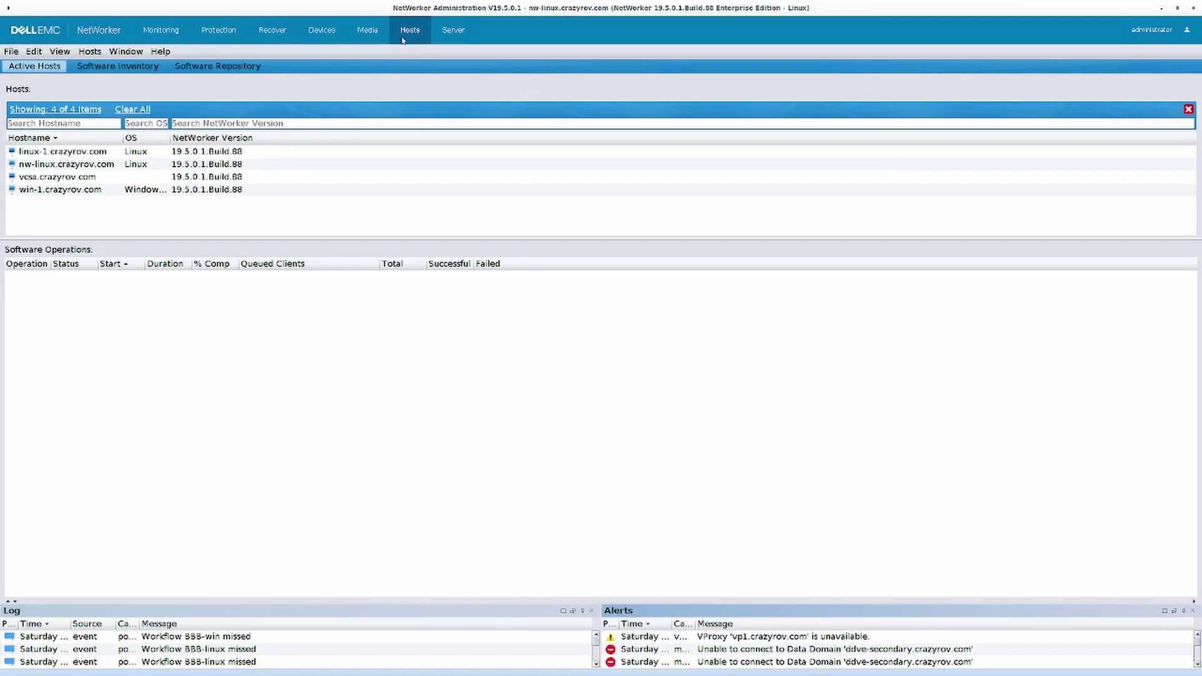
left_click(368, 40)
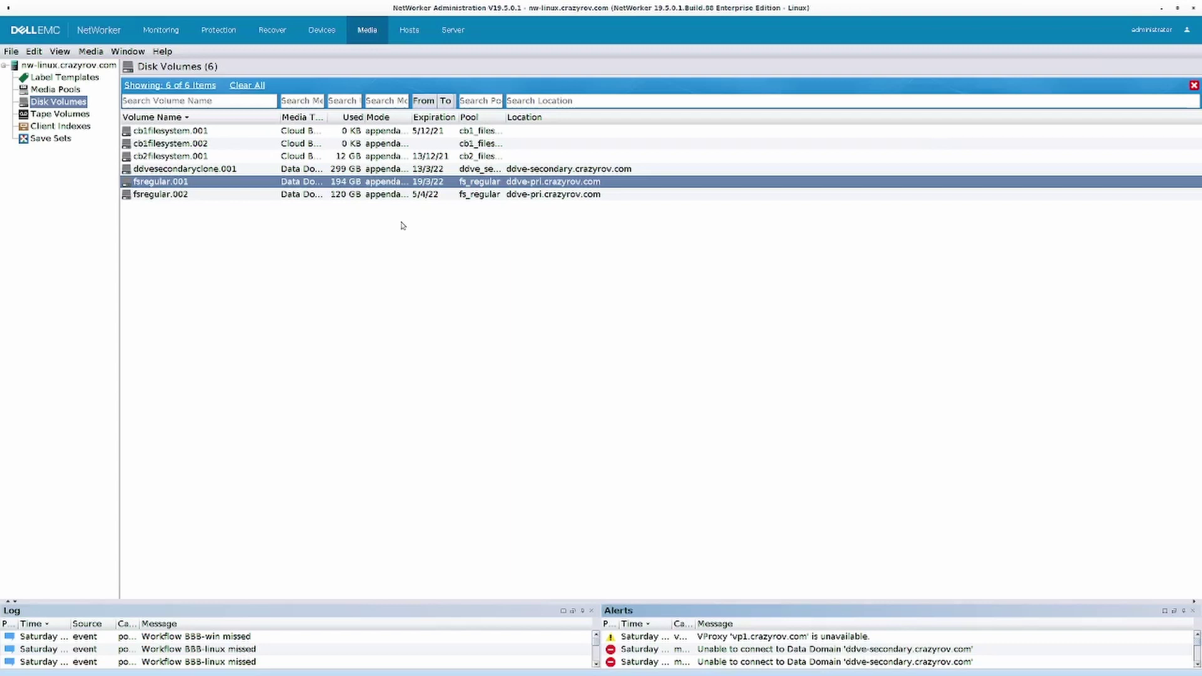
double_click(251, 186)
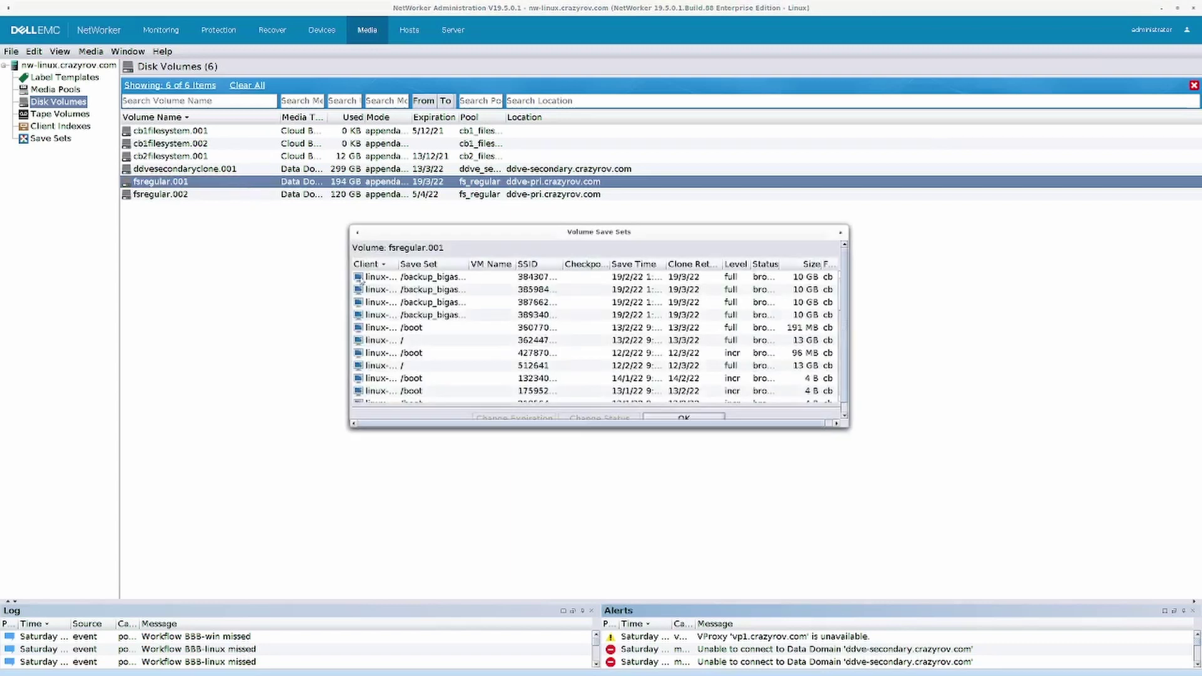
left_click(693, 418)
- Check the max parallelism in the fs_regular media pool's configuration, and close the pool properties without changes
left_click(72, 90)
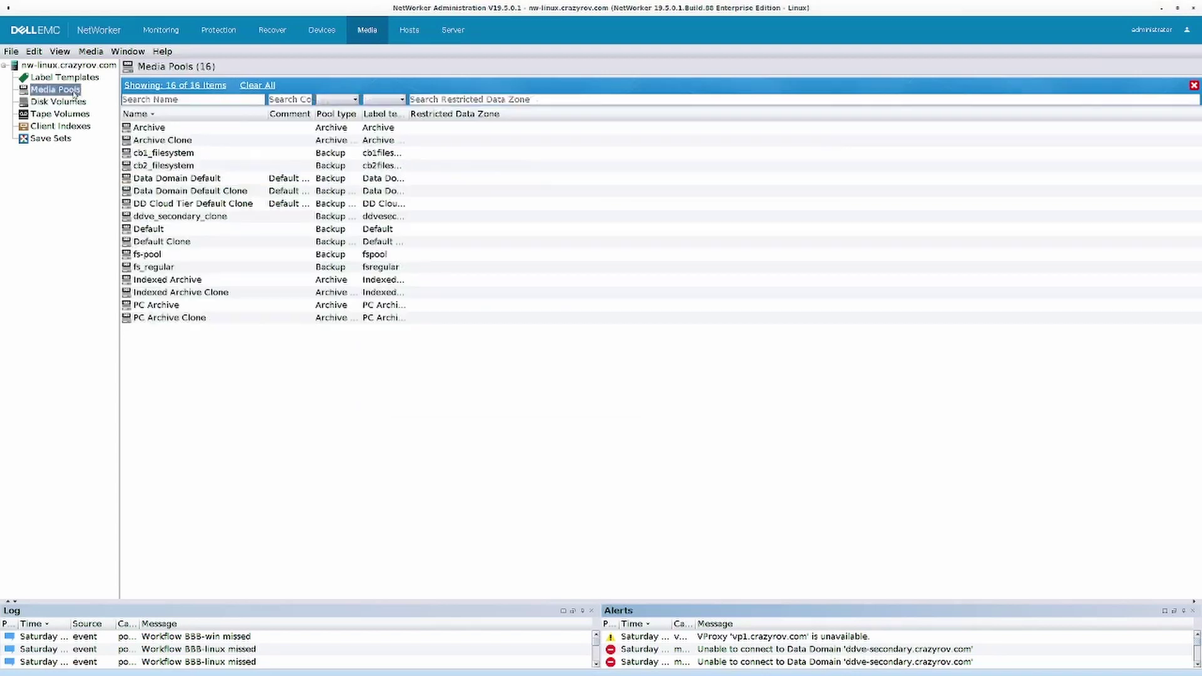
double_click(158, 270)
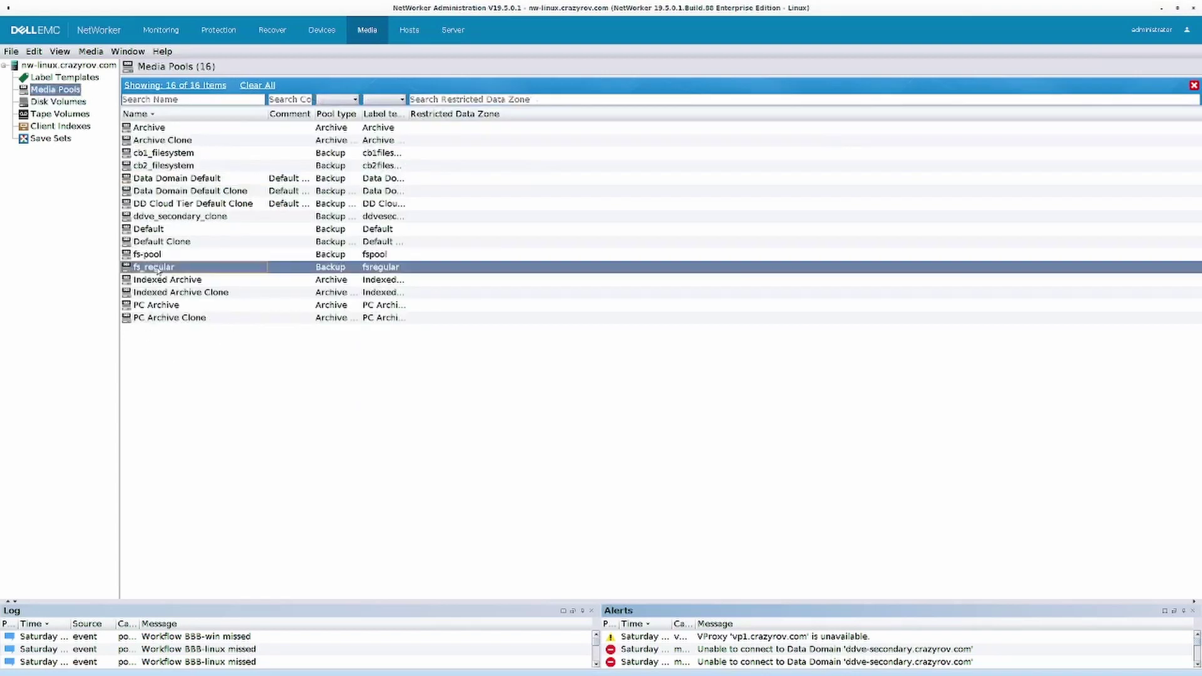
left_click(436, 202)
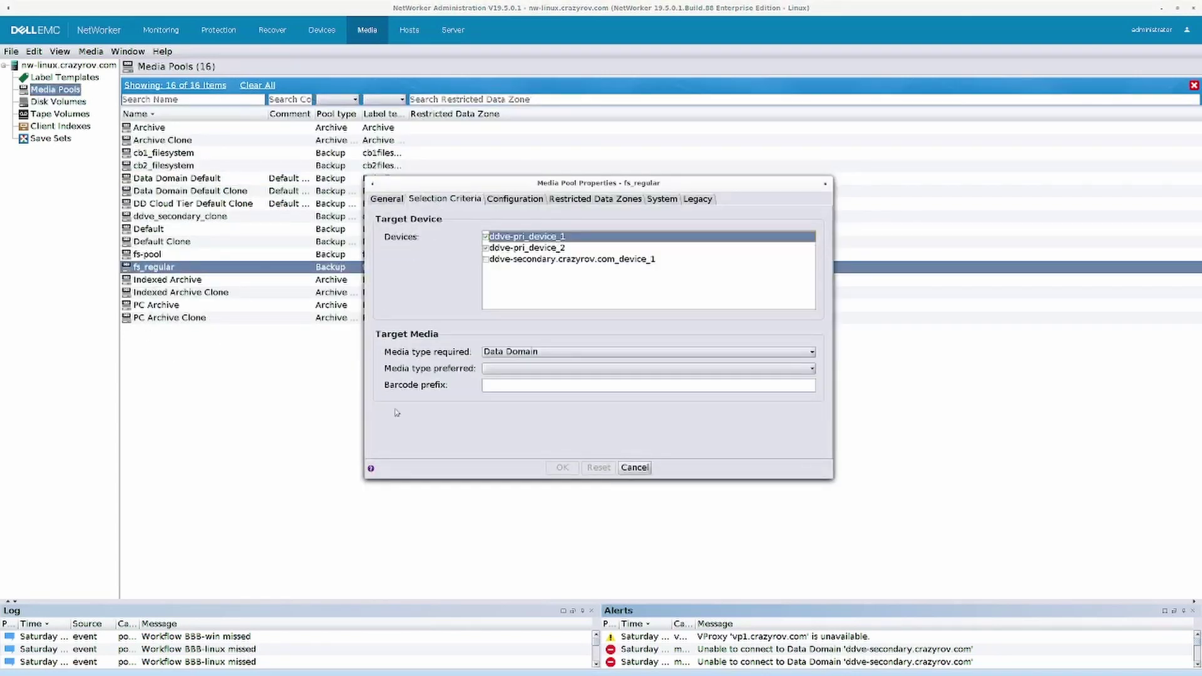
left_click(510, 201)
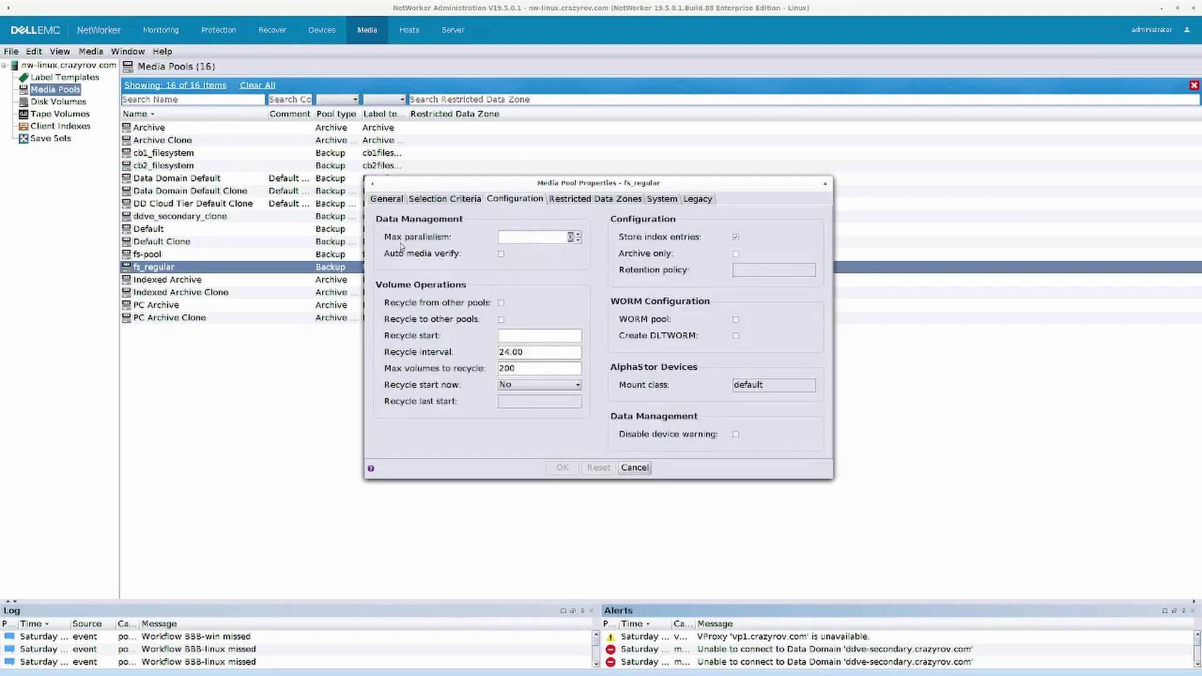
left_click(563, 237)
double_click(562, 236)
left_click(635, 469)
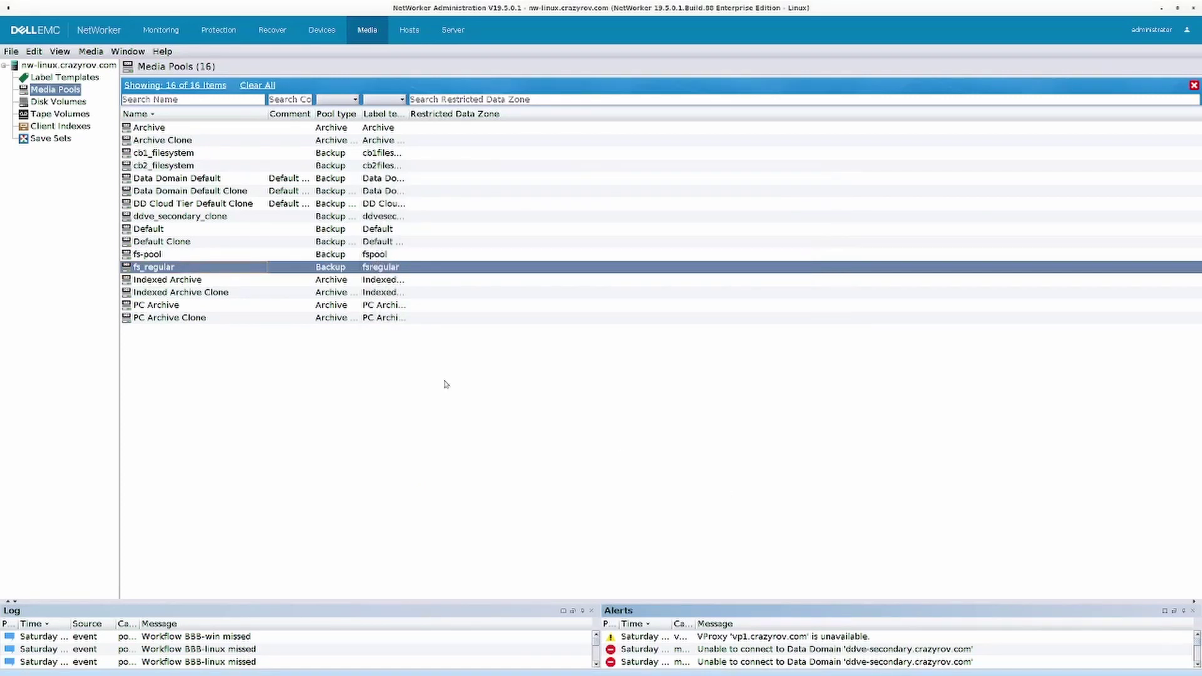
- Widen the Save set column in the protection clients list and sort the clients by group
left_click(229, 33)
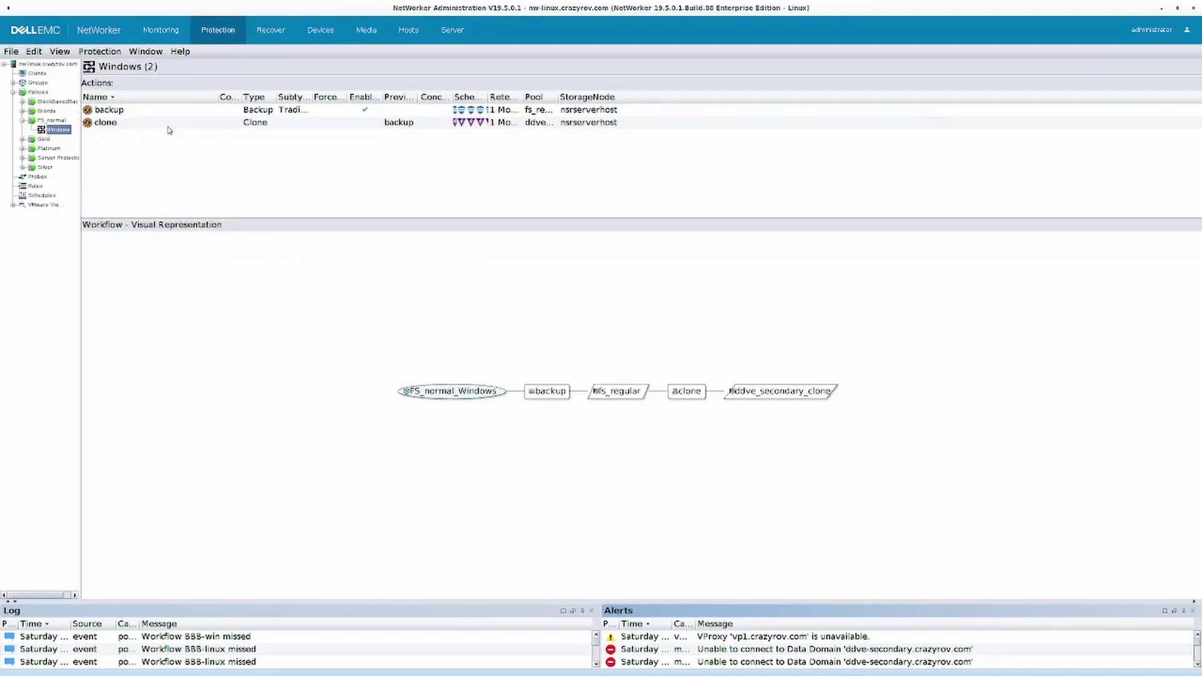
left_click(37, 73)
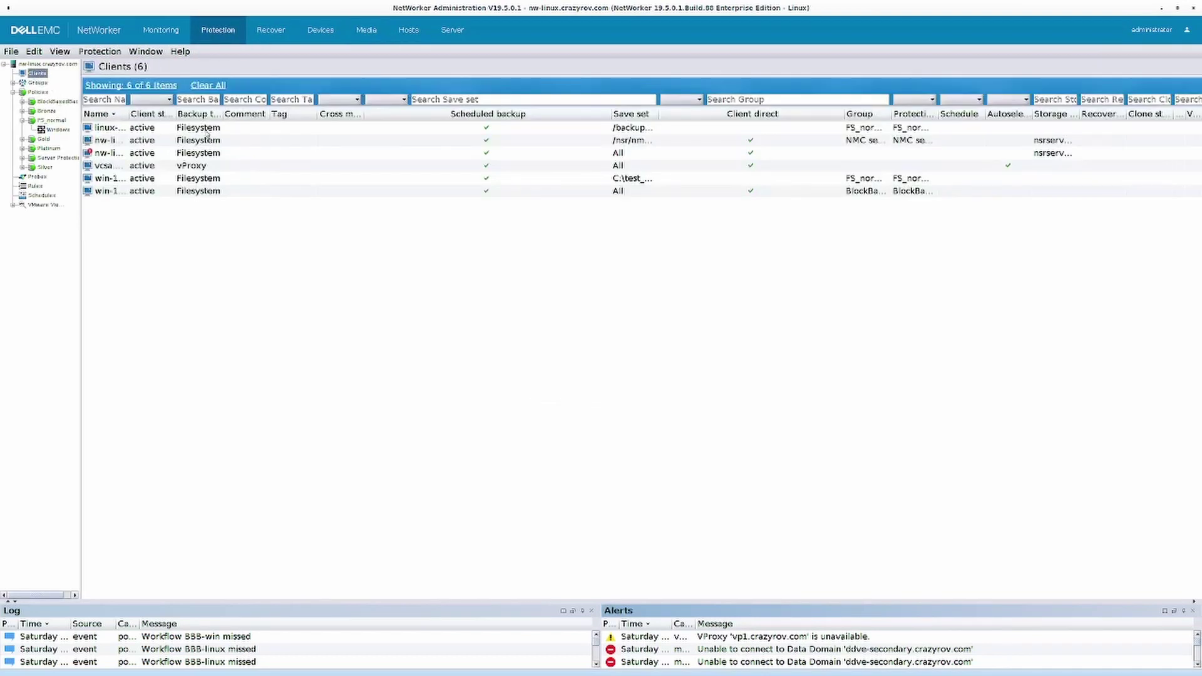
left_click(634, 128)
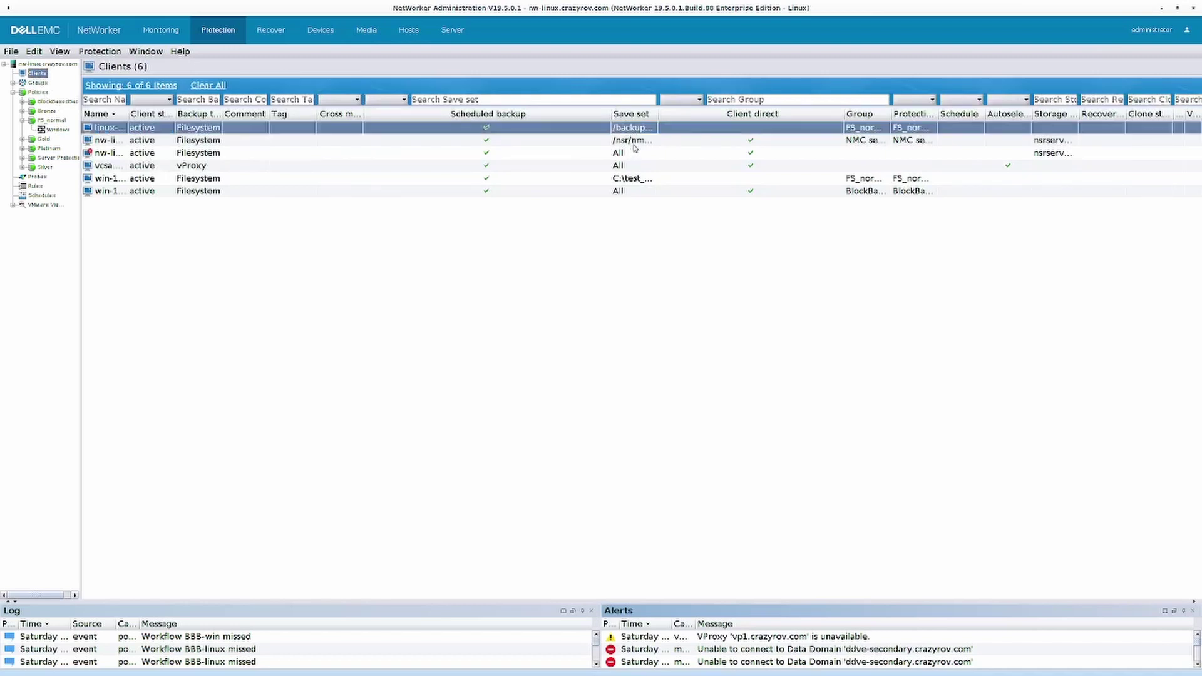
left_click_drag(657, 116, 737, 113)
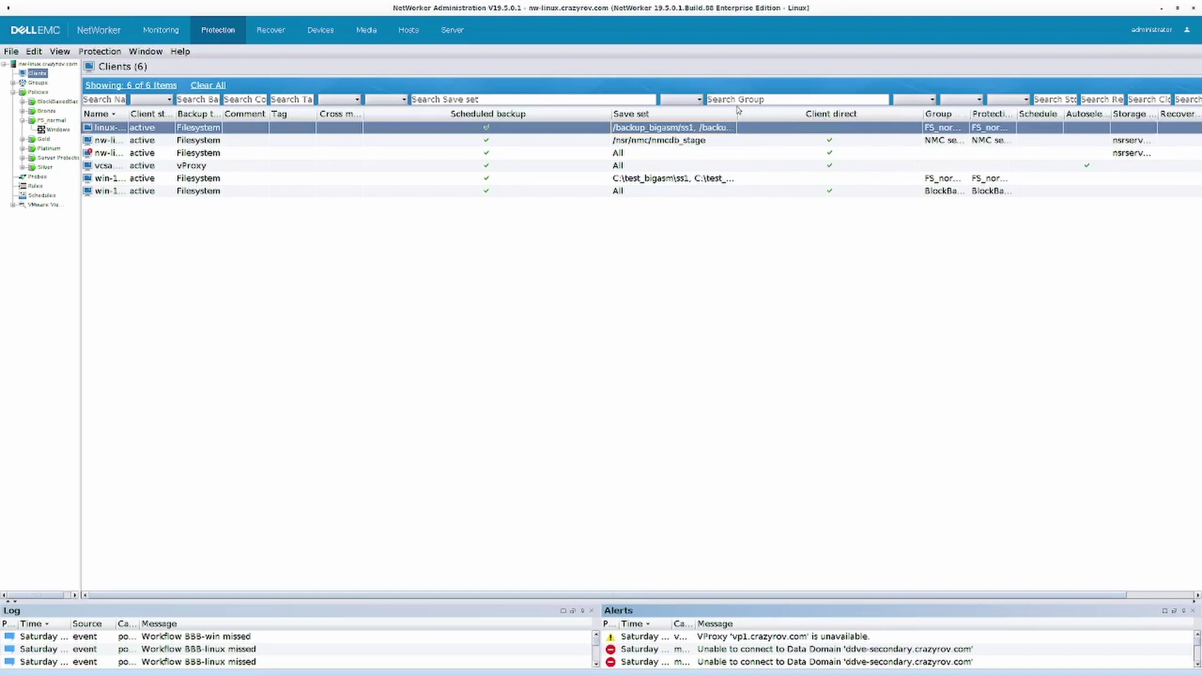
left_click(933, 114)
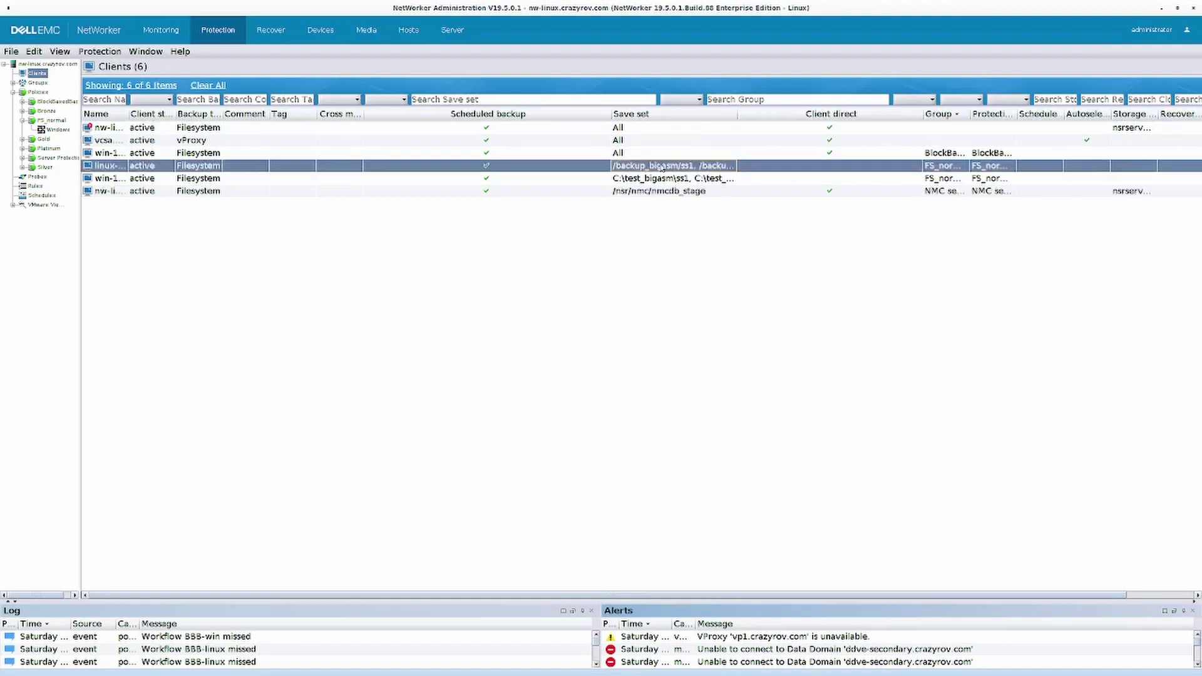
- Check the save sets and parallelism of the linux-1.crazyrov.com client in the FS_normal_Windows group, and close its properties
double_click(662, 168)
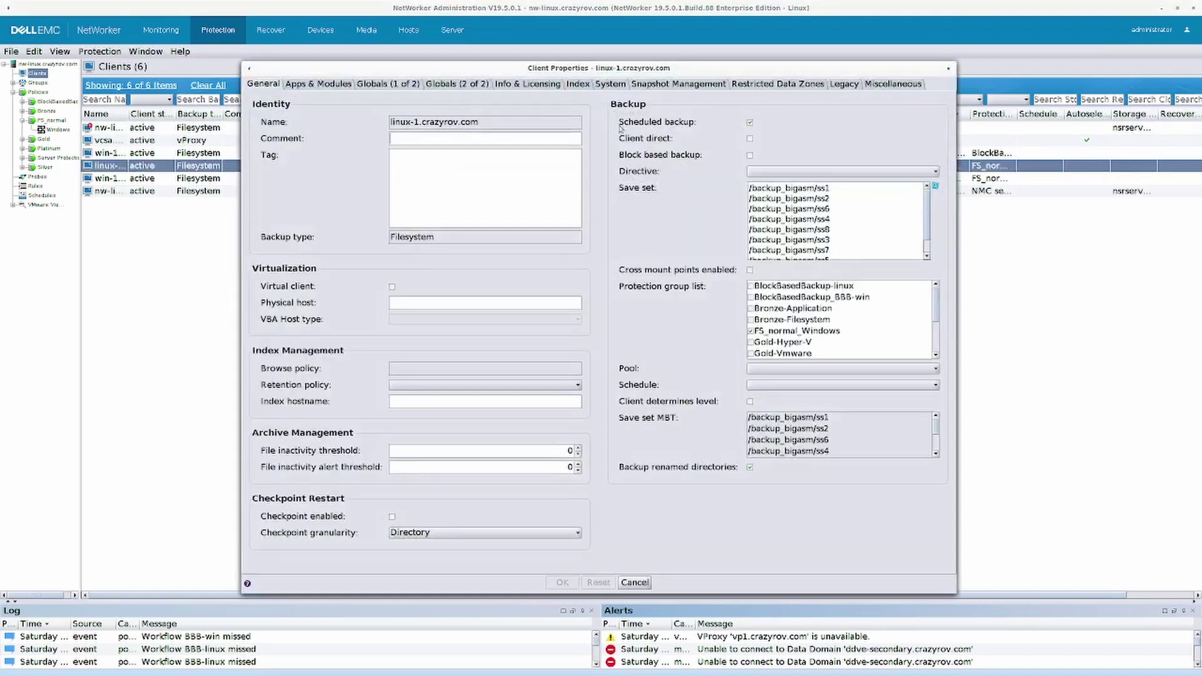
left_click(383, 84)
key("Escape")
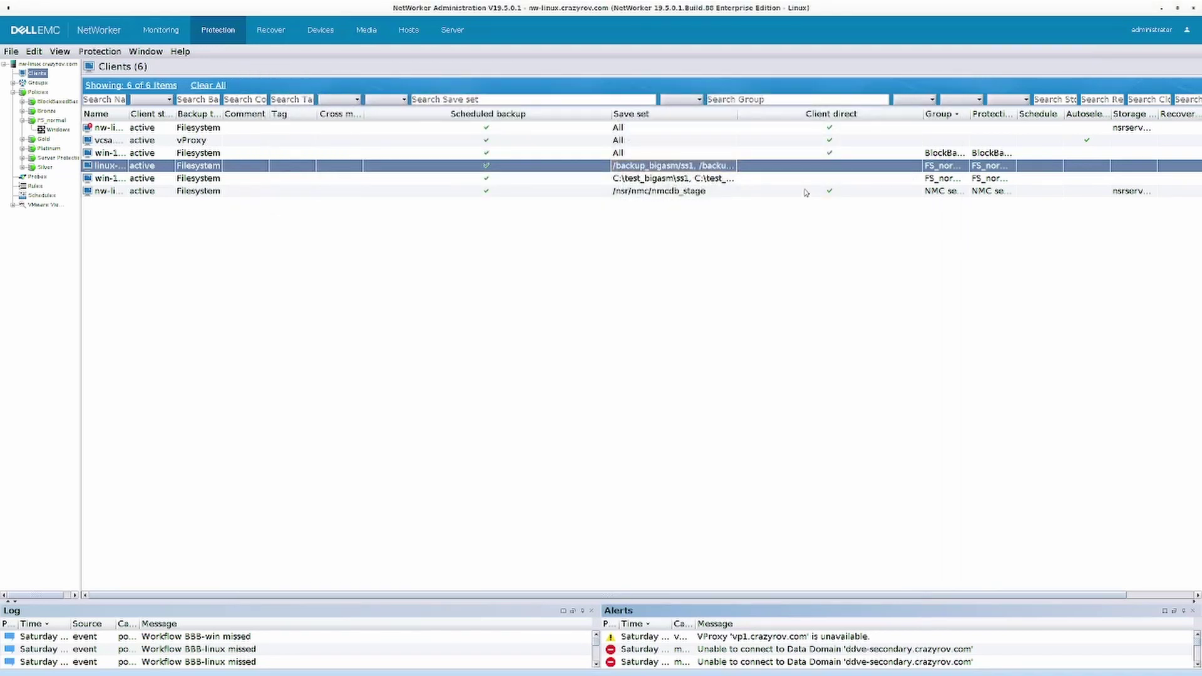
- Check the save sets and parallelism of the win-1.crazyrov.com client in the FS_normal_Windows group, and close its properties
double_click(793, 179)
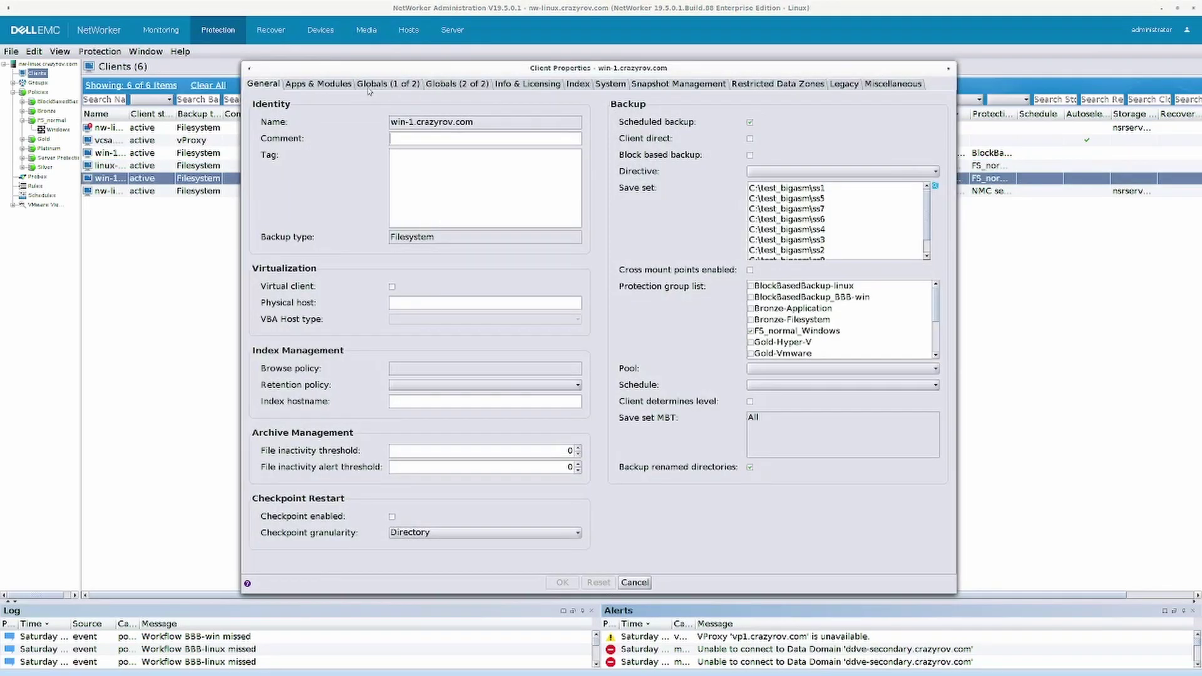
left_click(417, 86)
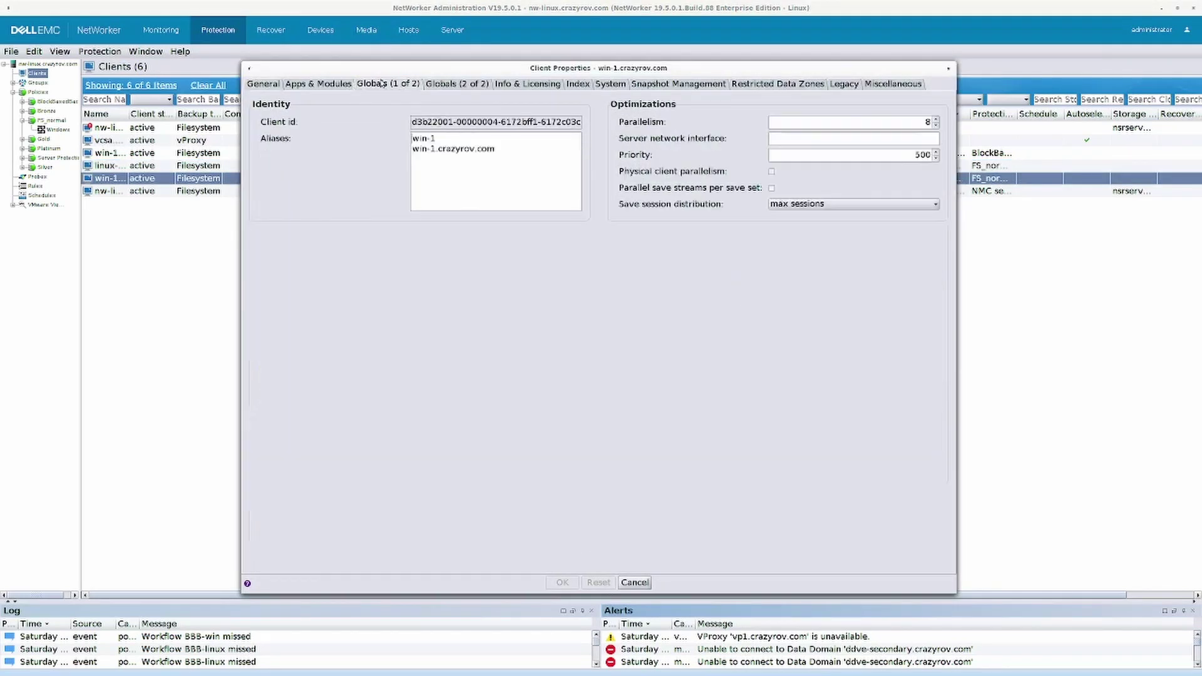
key("Escape")
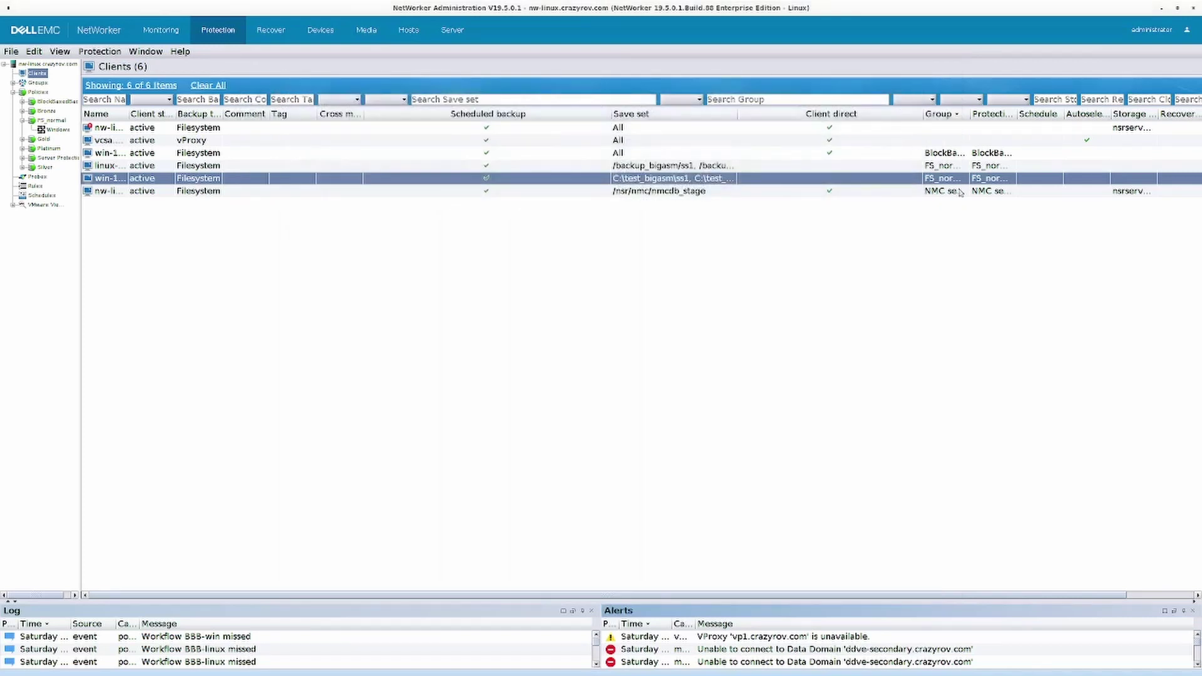
- Set the parallelism of the win-1.crazyrov.com client in the FS_normal_Windows group to 4 and save its properties
double_click(677, 181)
left_click(383, 84)
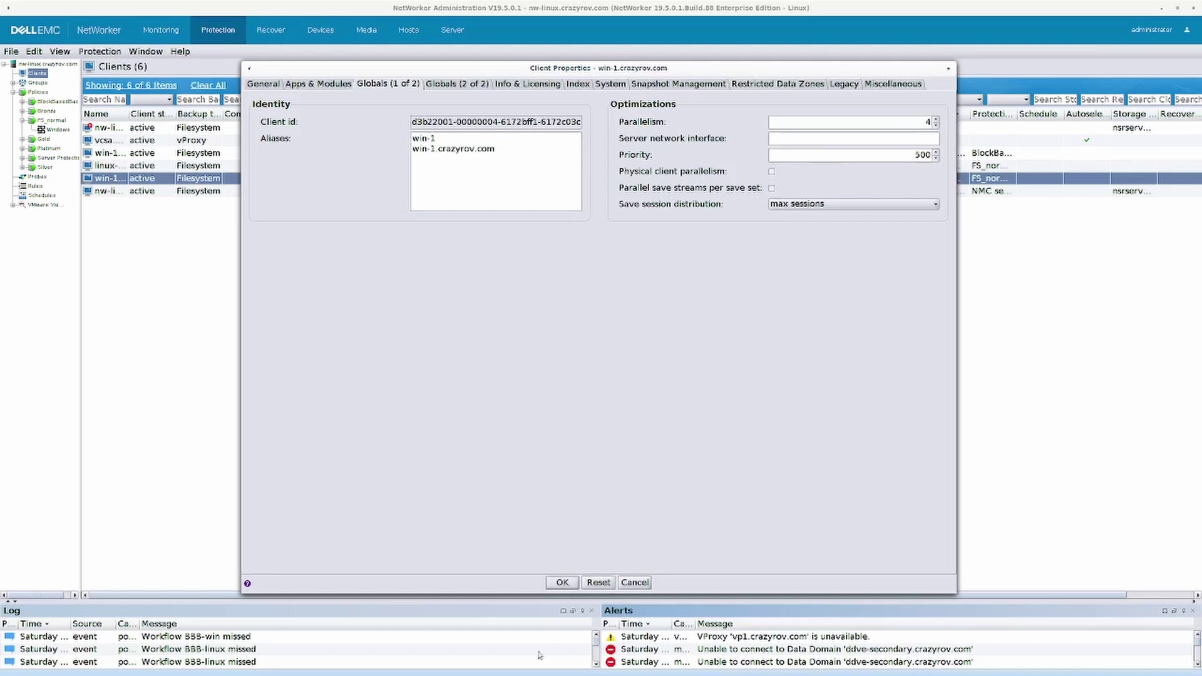
left_click(569, 584)
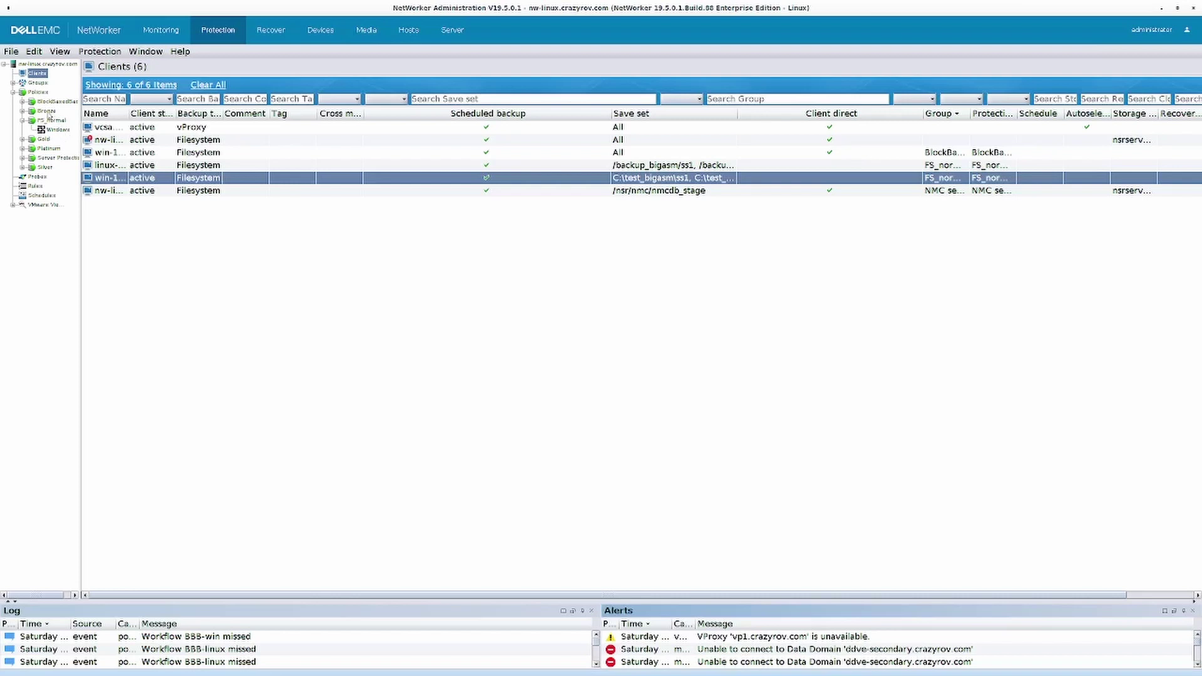
- Check the parallelism in the advanced options of the FS_normal Windows workflow's backup action, and close the action without changes
left_click(55, 130)
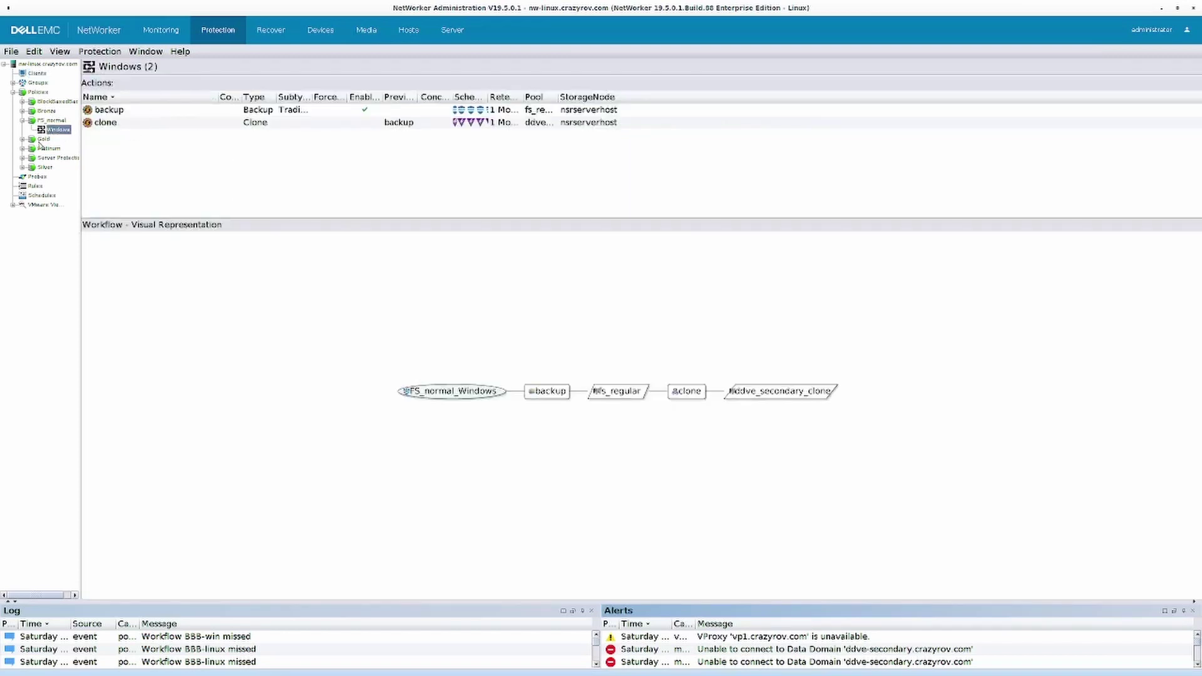
double_click(117, 110)
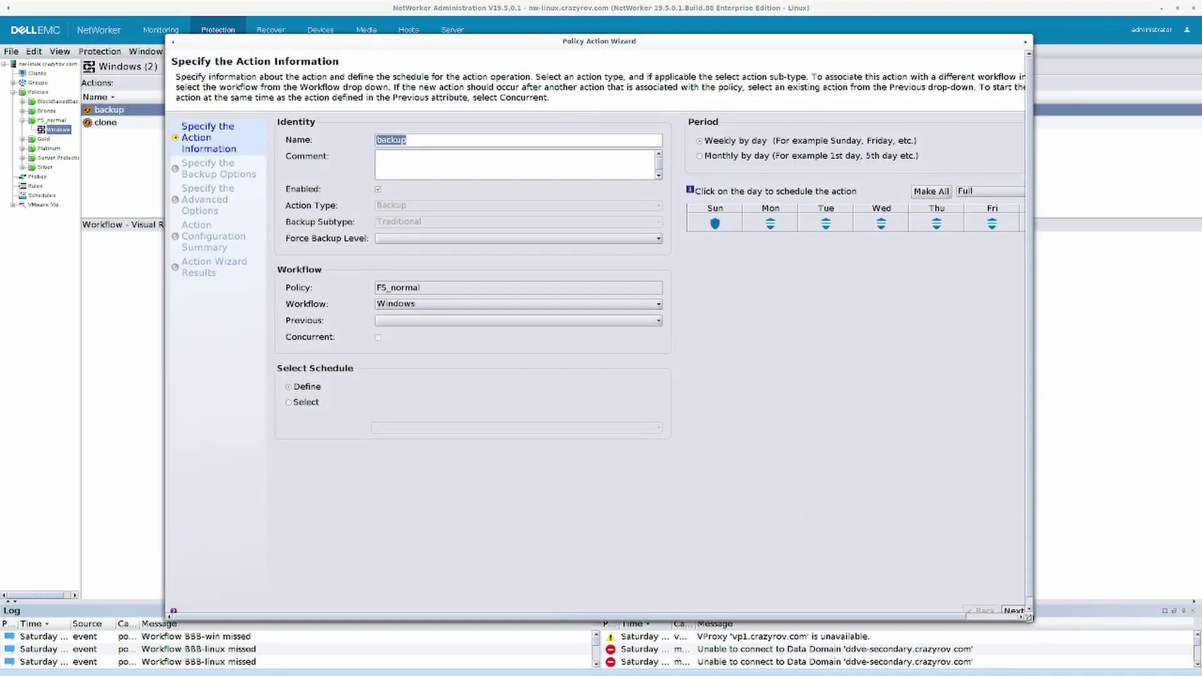
left_click_drag(1031, 622, 1082, 675)
left_click(1015, 664)
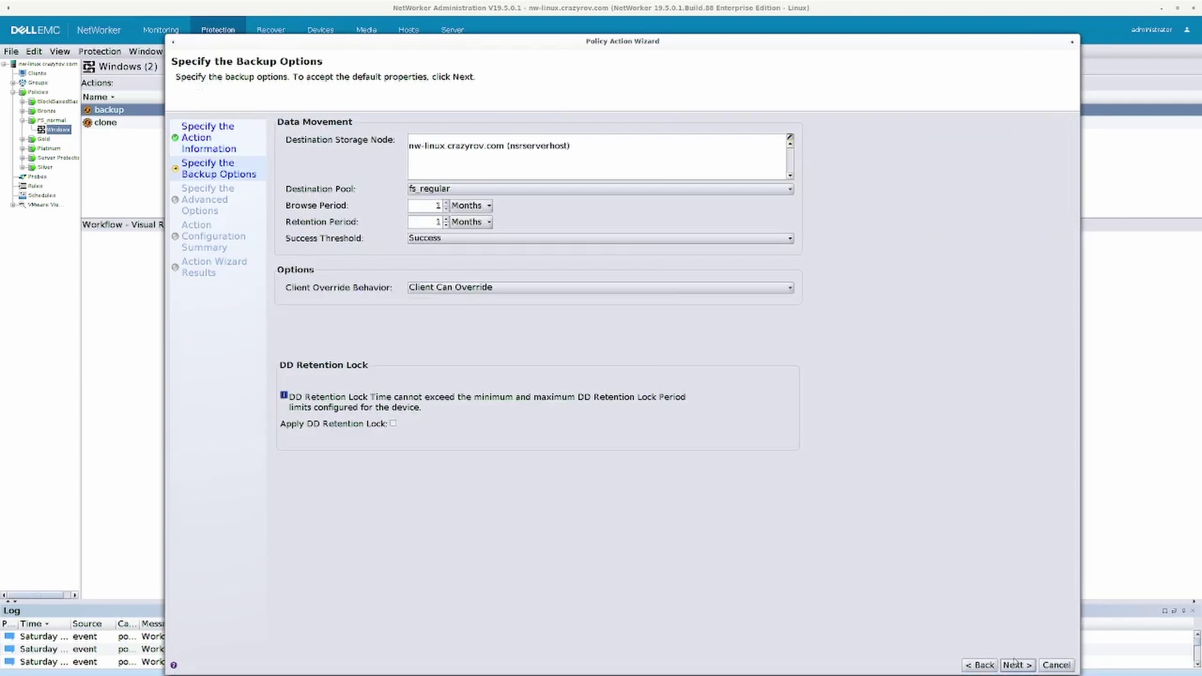
left_click(1016, 665)
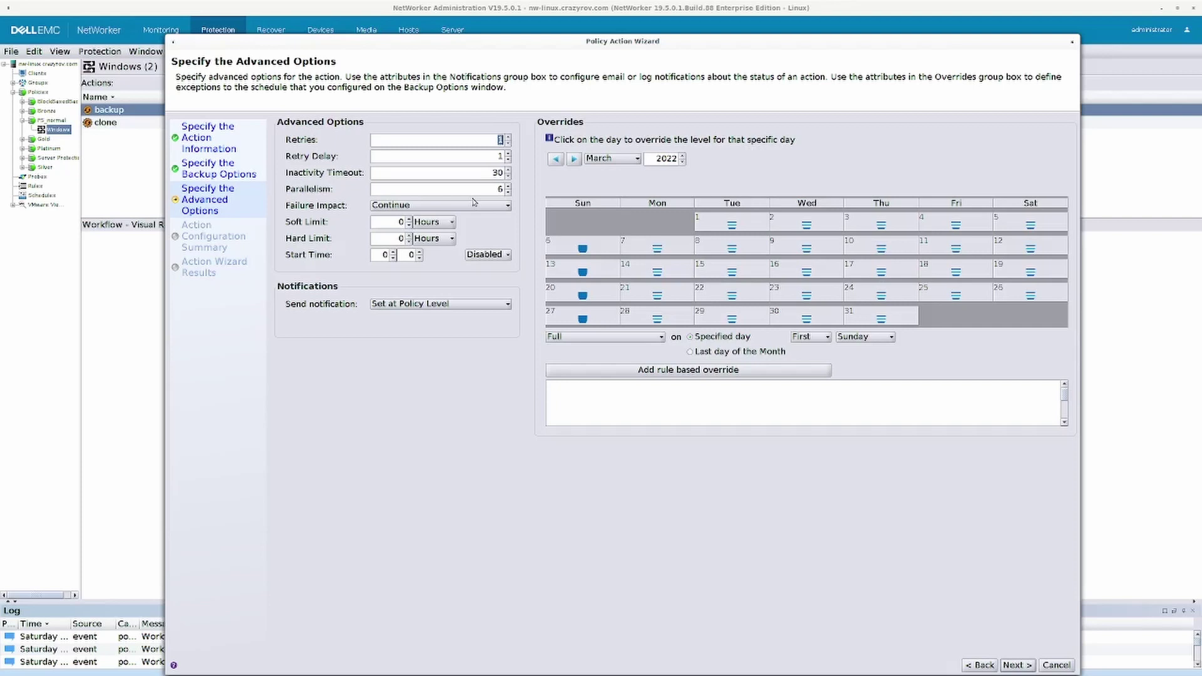
left_click(1056, 665)
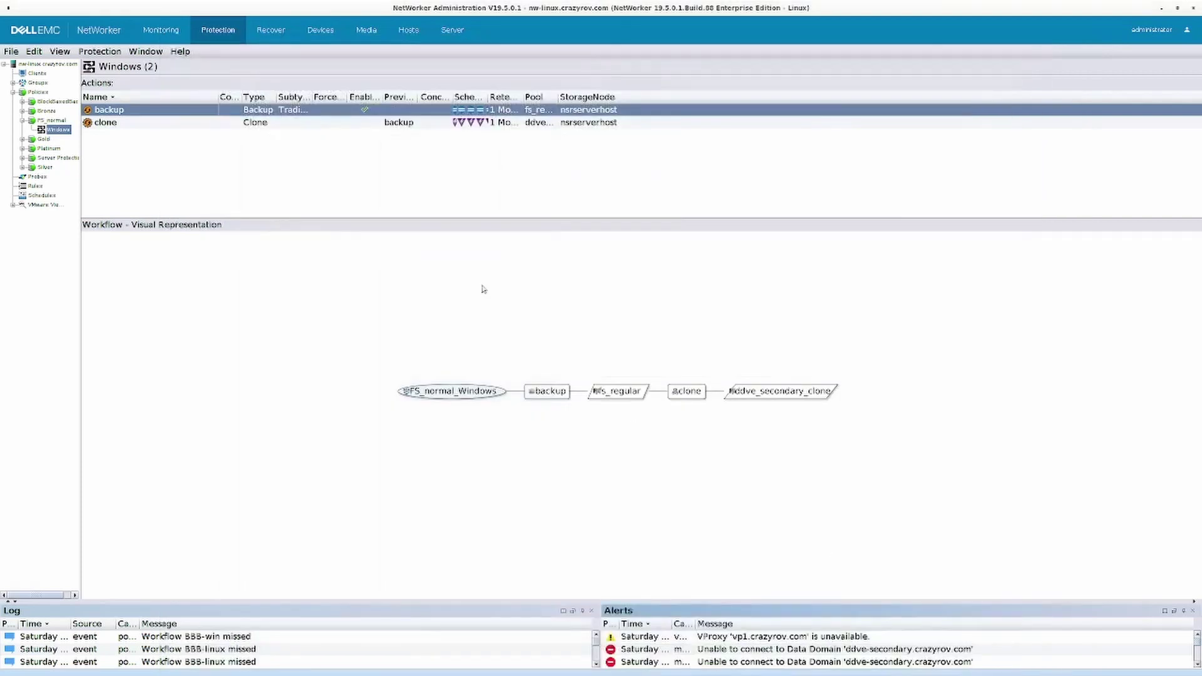
- Set the parallelism of the NetWorker server nw-linux.crazyrov.com to 10 and save the server properties
left_click(453, 29)
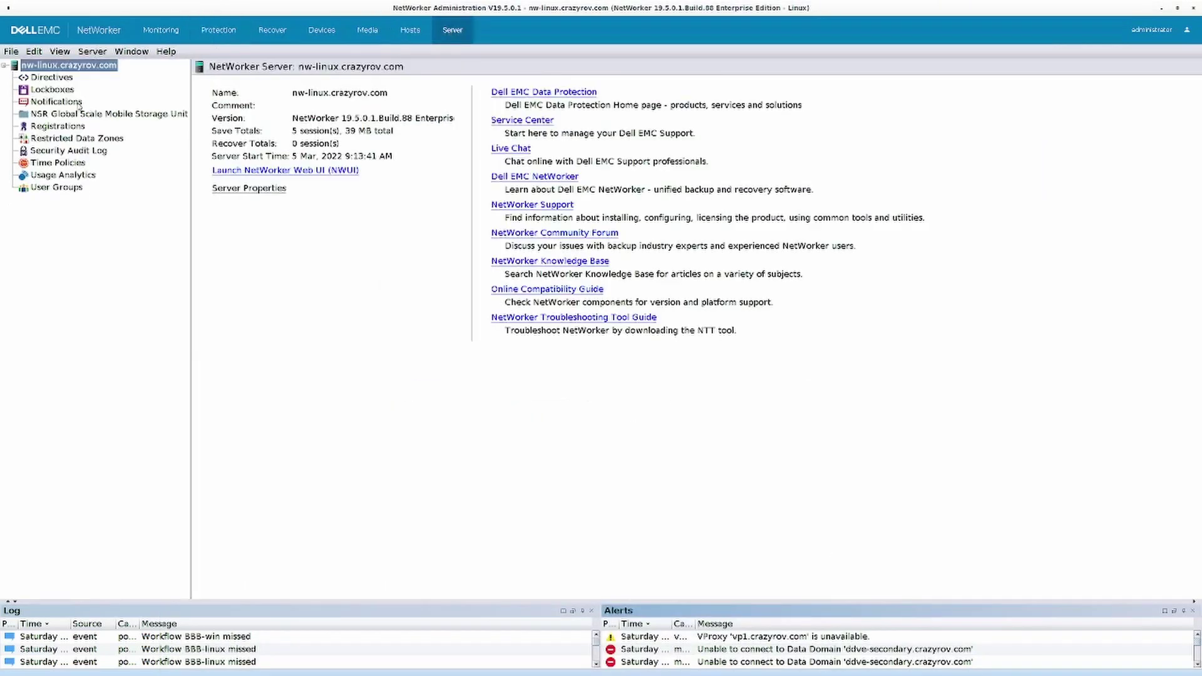
left_click(266, 189)
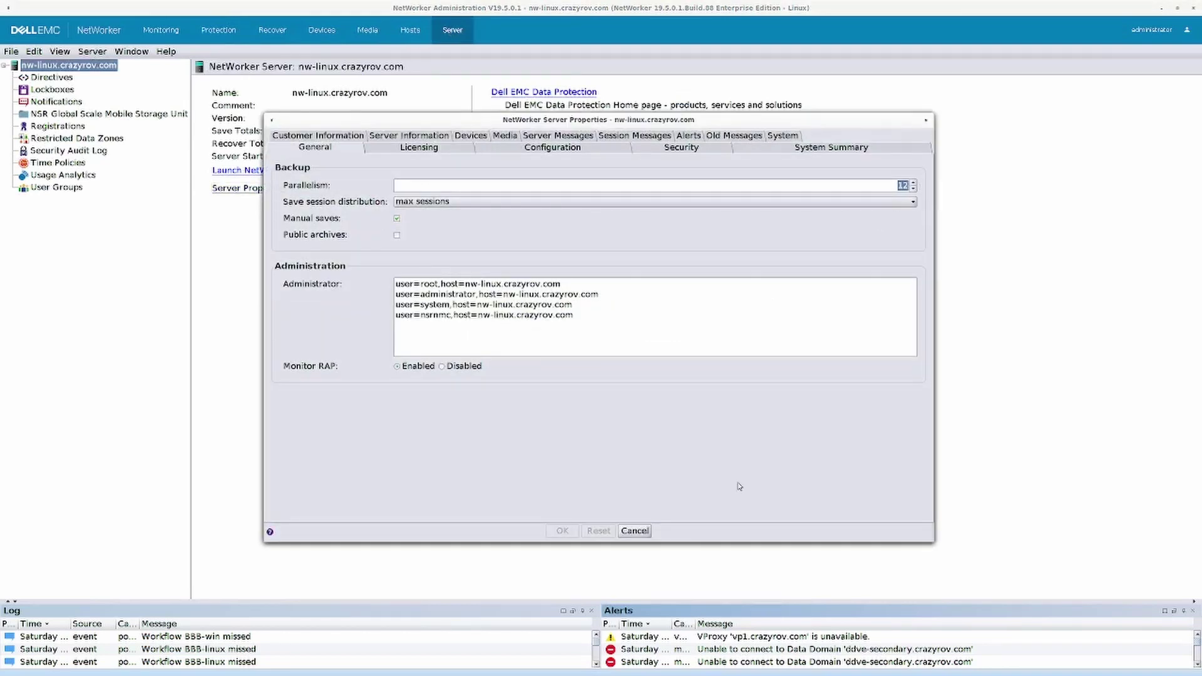
left_click(883, 201)
left_click(900, 185)
double_click(902, 185)
type("10")
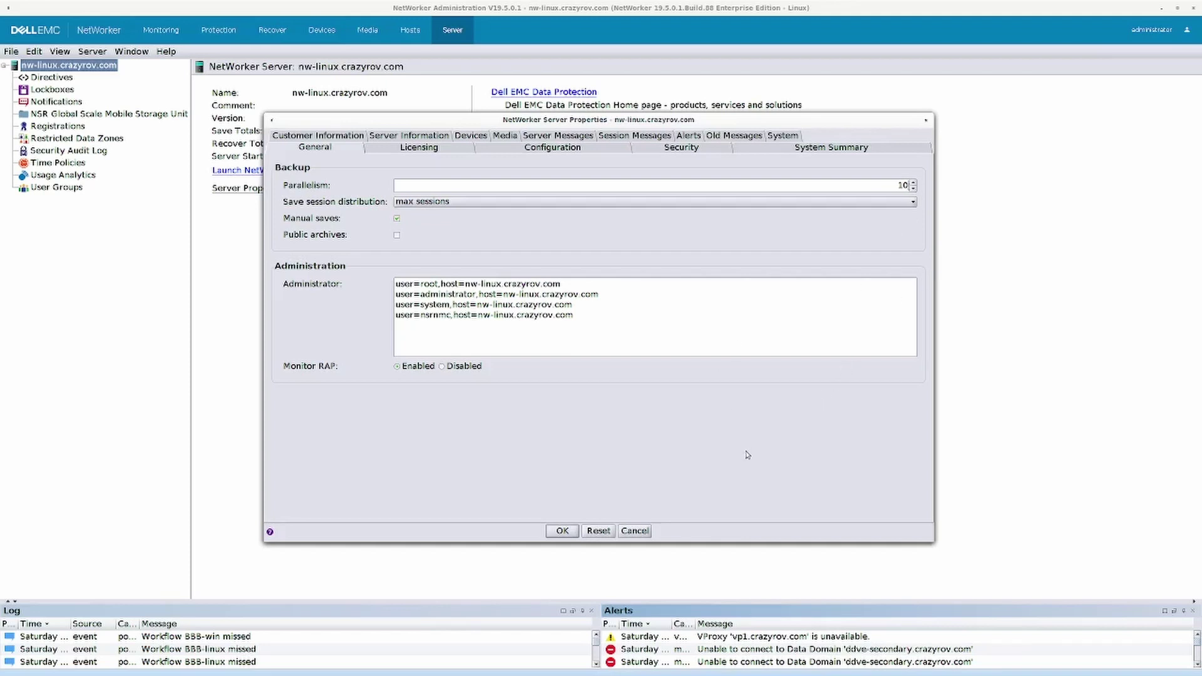
left_click(562, 530)
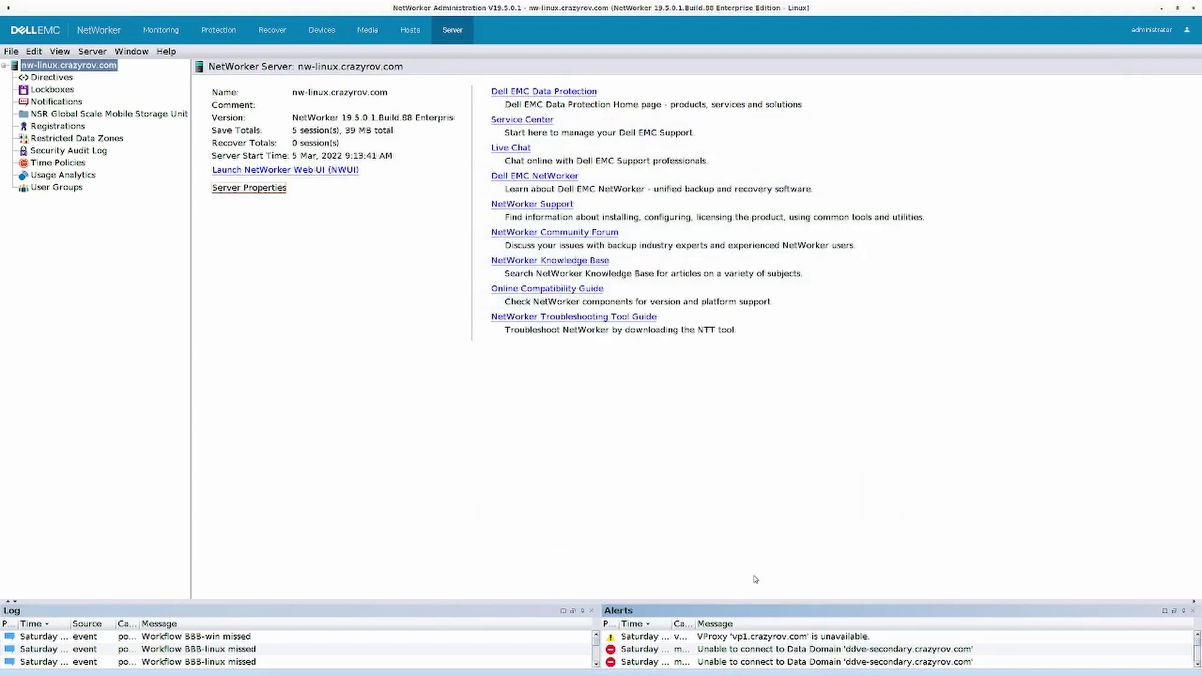
- Start the Windows workflow of the FS_normal policy and confirm the start
left_click(214, 38)
right_click(57, 131)
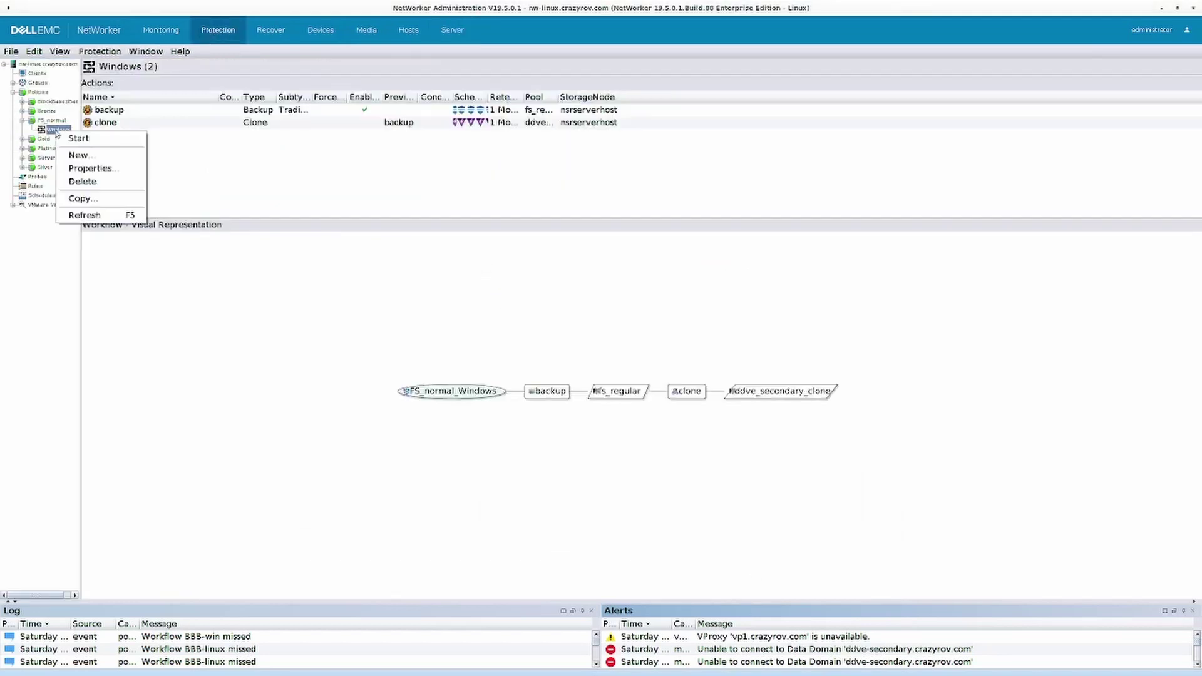
left_click(79, 139)
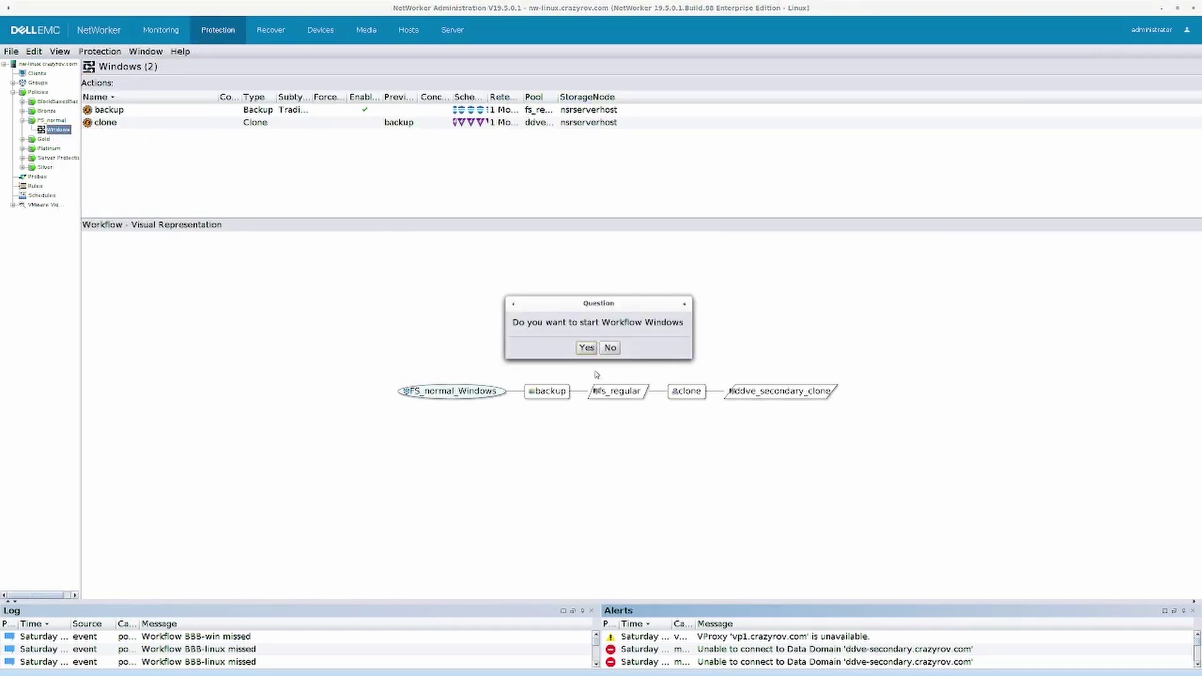
left_click(586, 348)
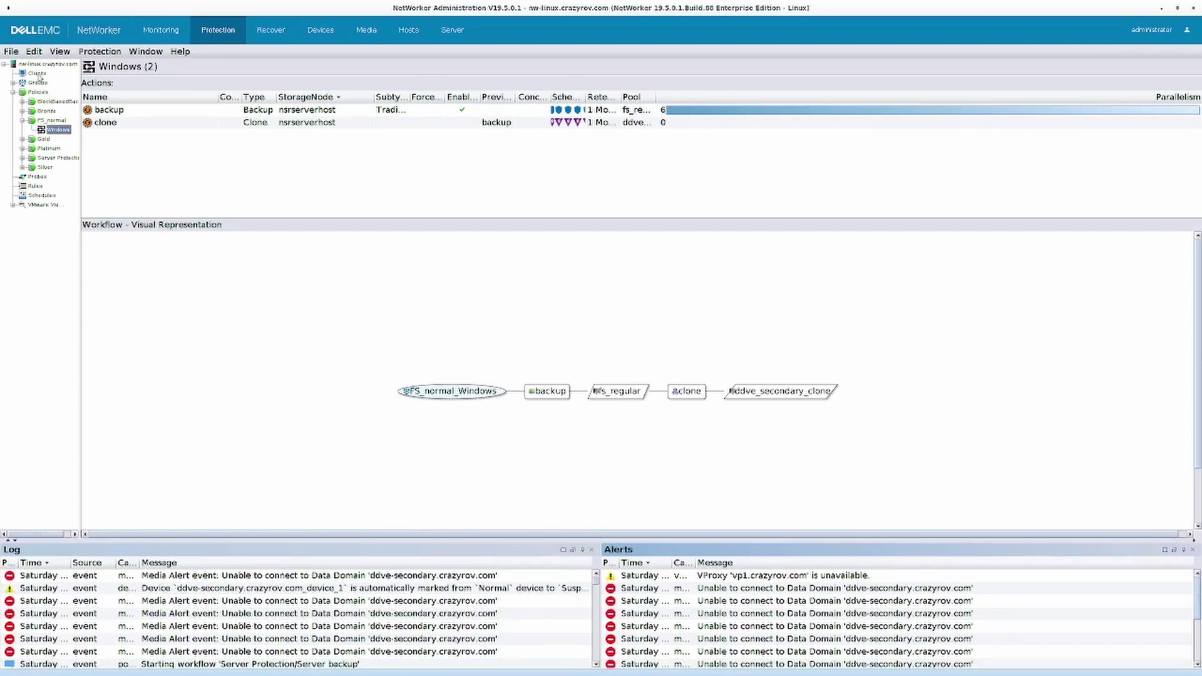
- Check the clients' parallelism, examine the waiting and running save sets of the Windows workflow's backup action, and close the details
left_click(37, 72)
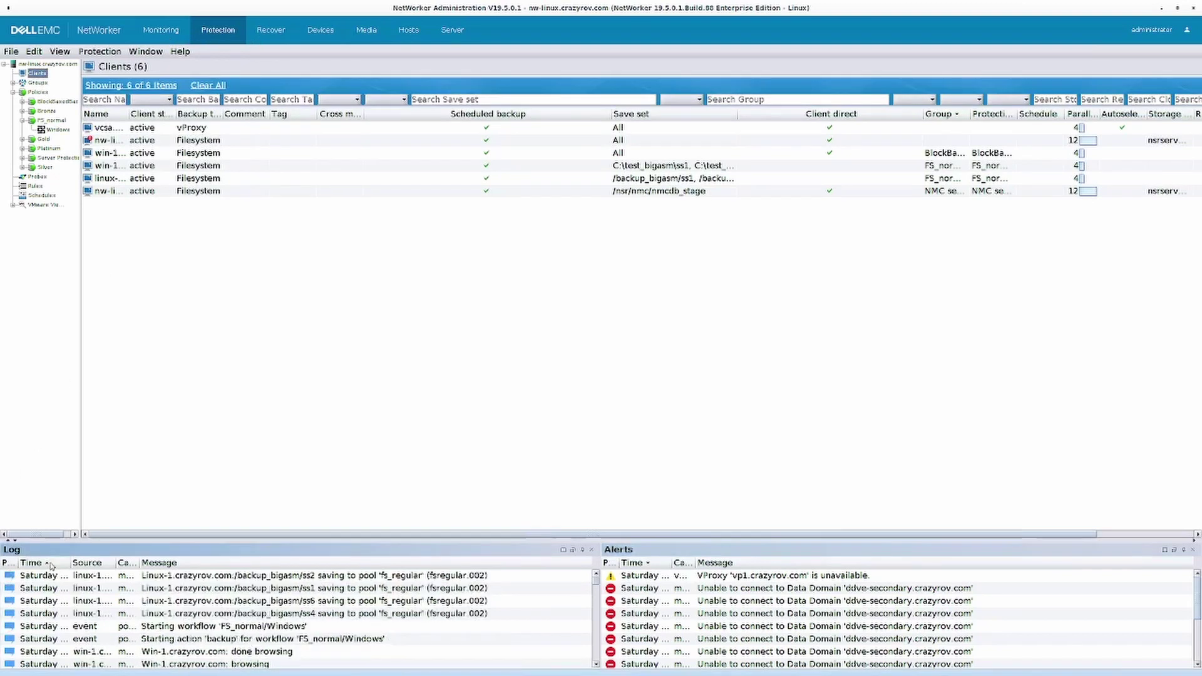
left_click(167, 37)
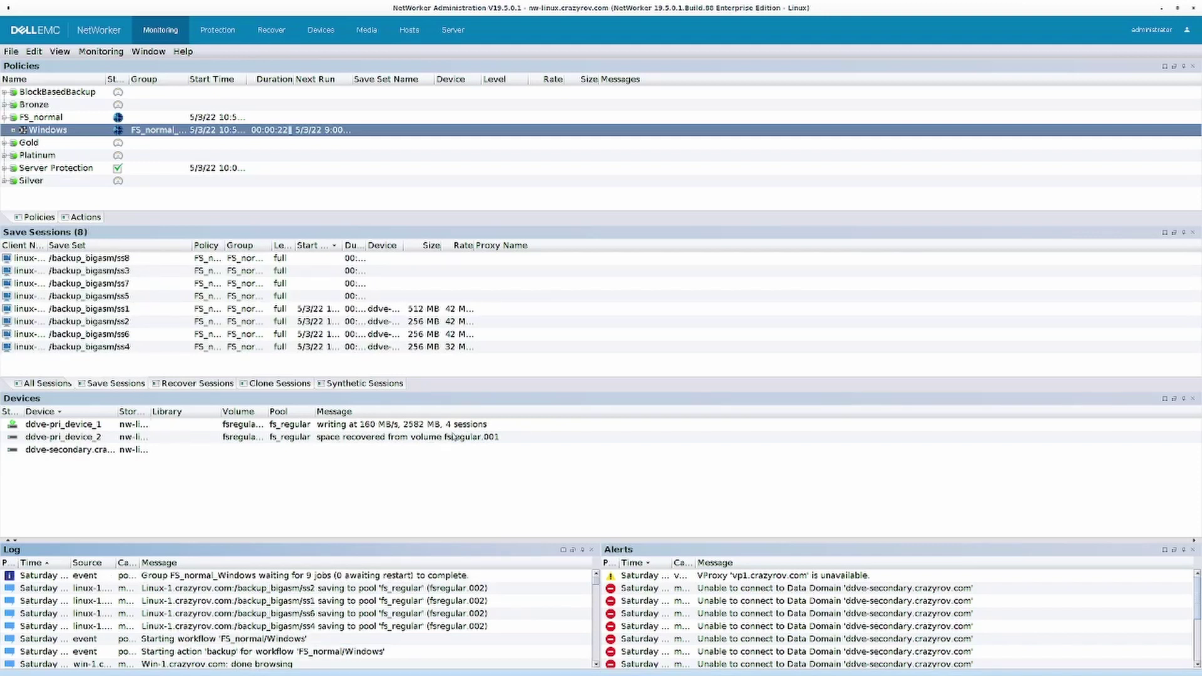
right_click(53, 136)
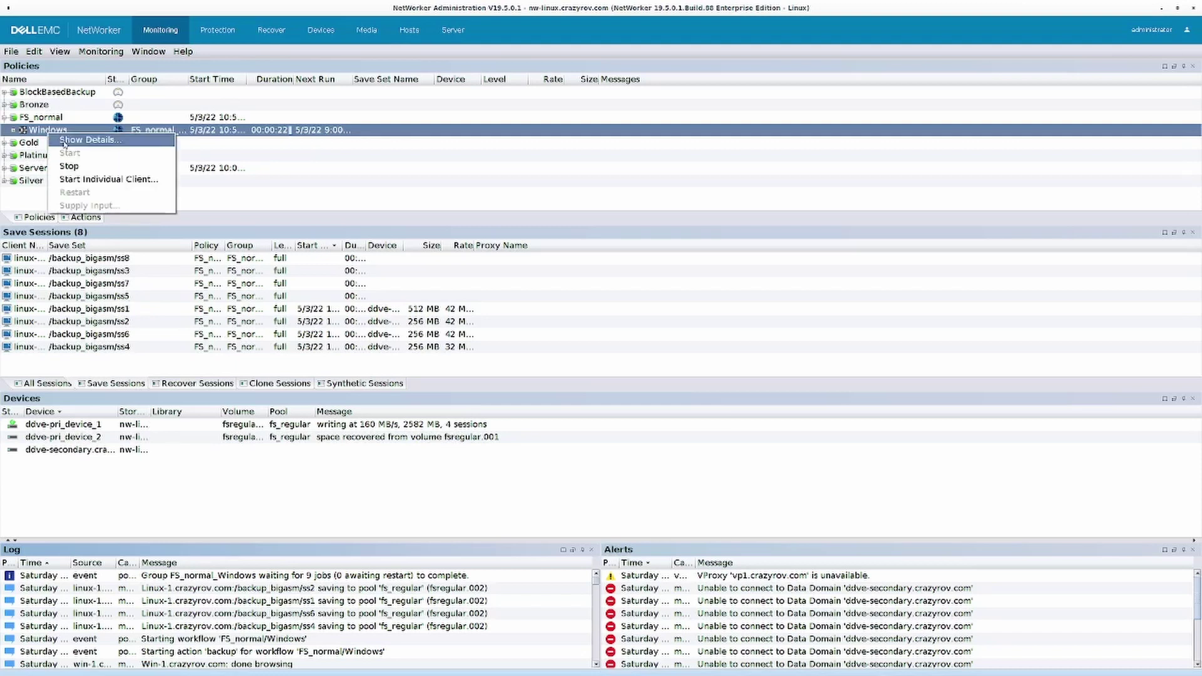
left_click(64, 145)
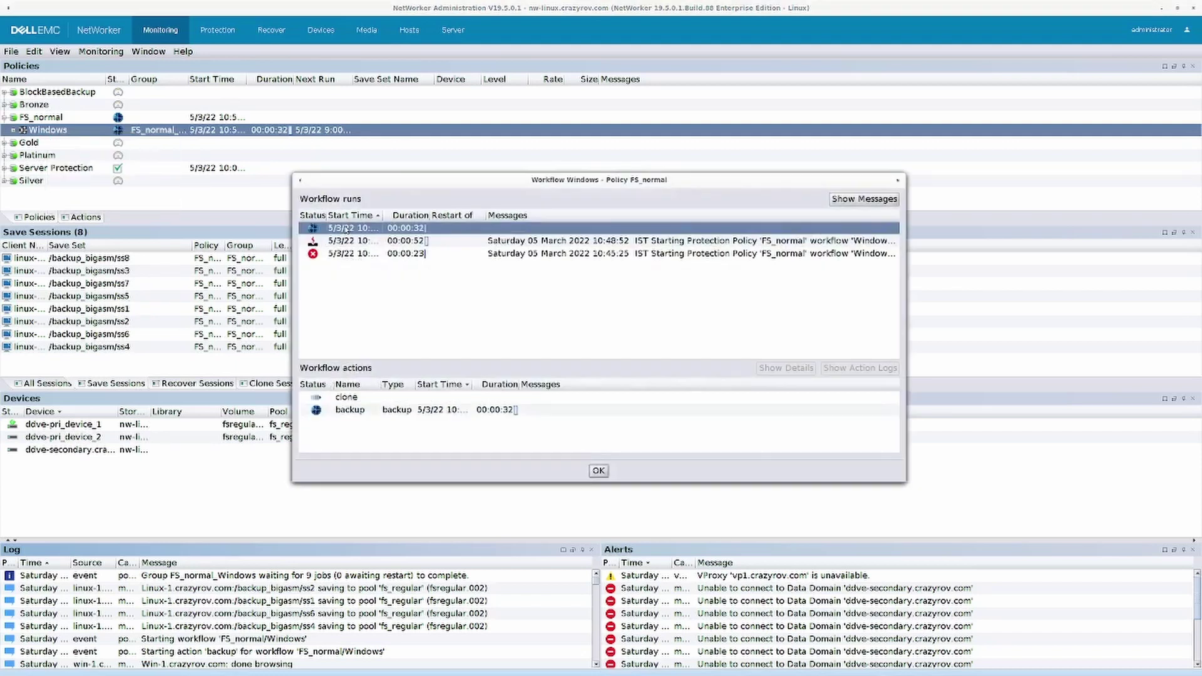
double_click(383, 411)
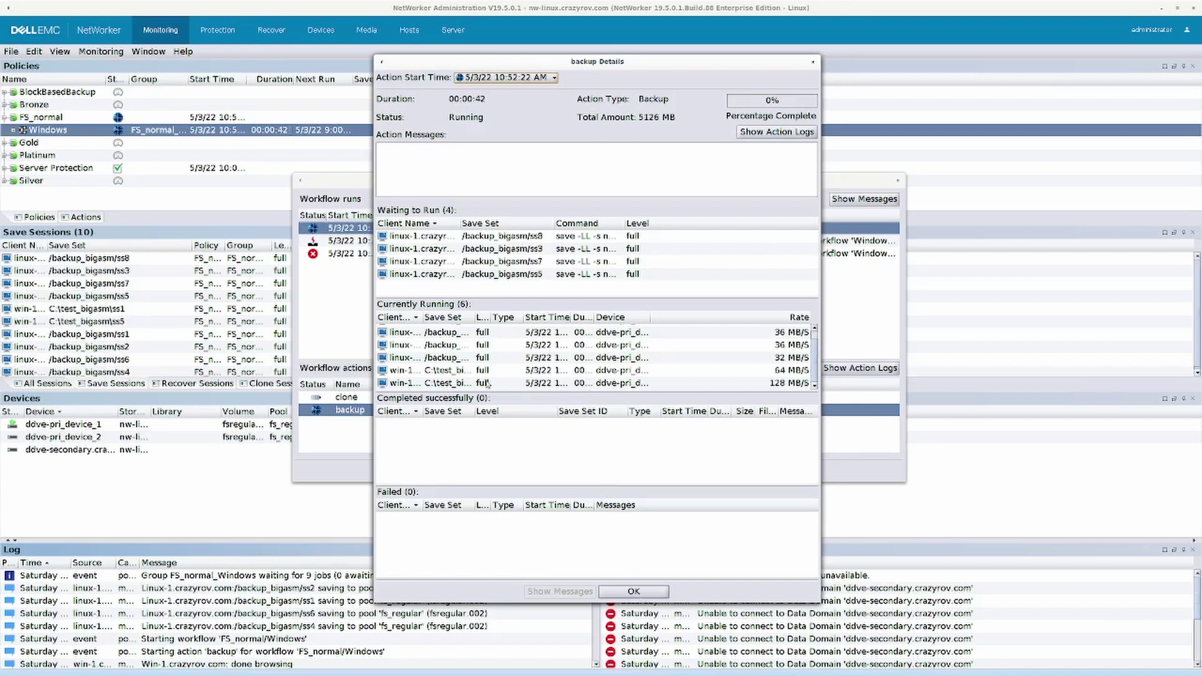
left_click(632, 595)
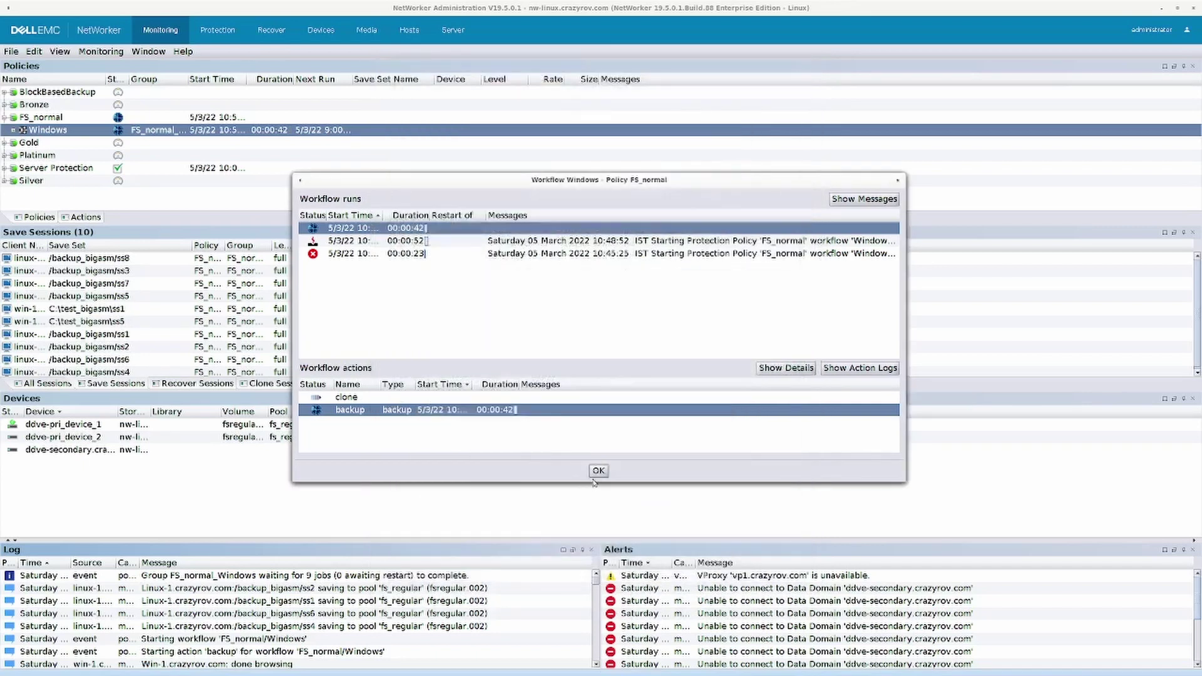
left_click(596, 477)
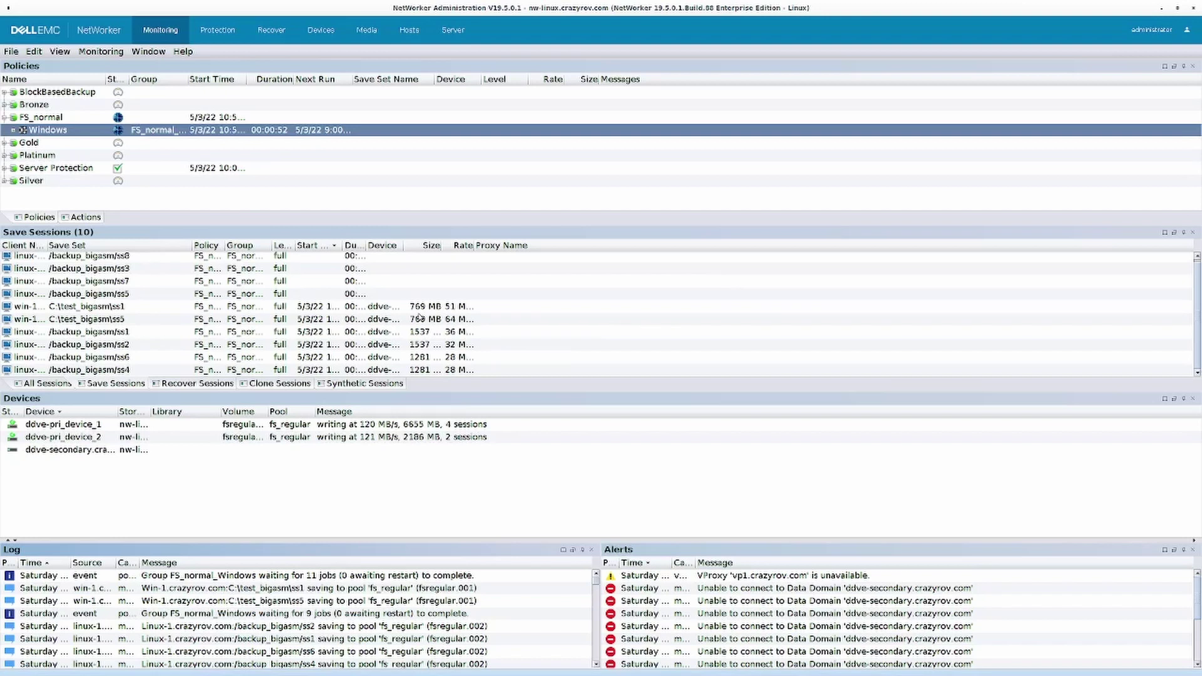
- Set the parallelism of the FS_normal Windows workflow's backup action to 24 and save the action
left_click(228, 29)
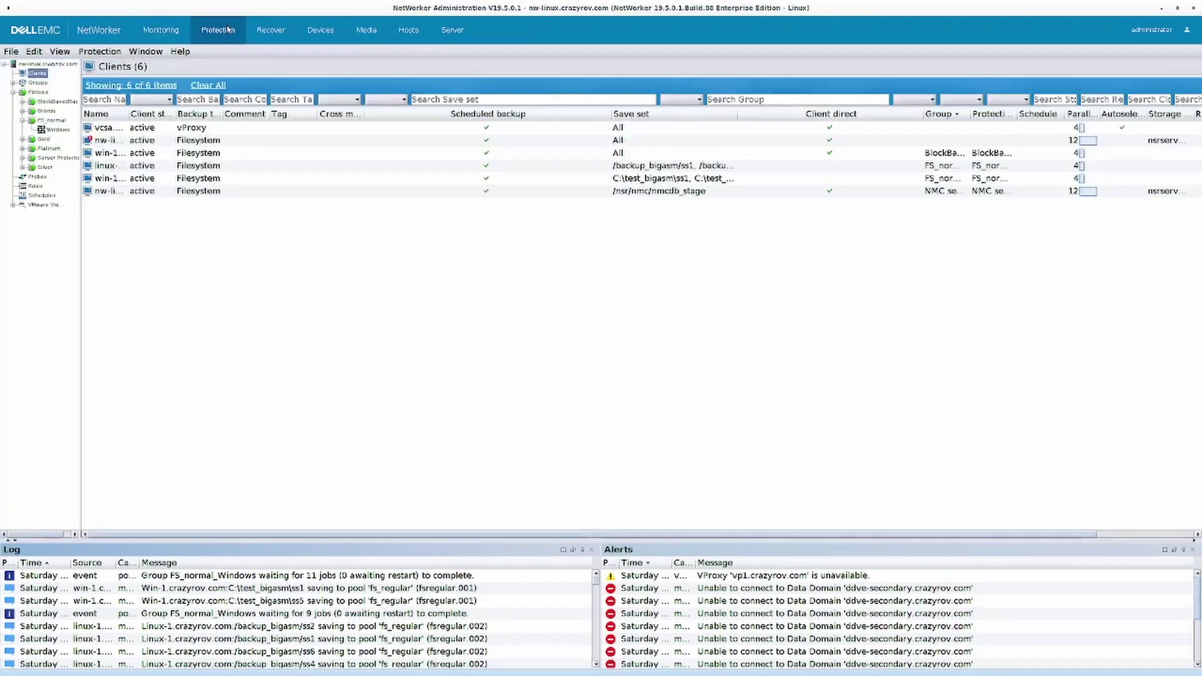
double_click(58, 129)
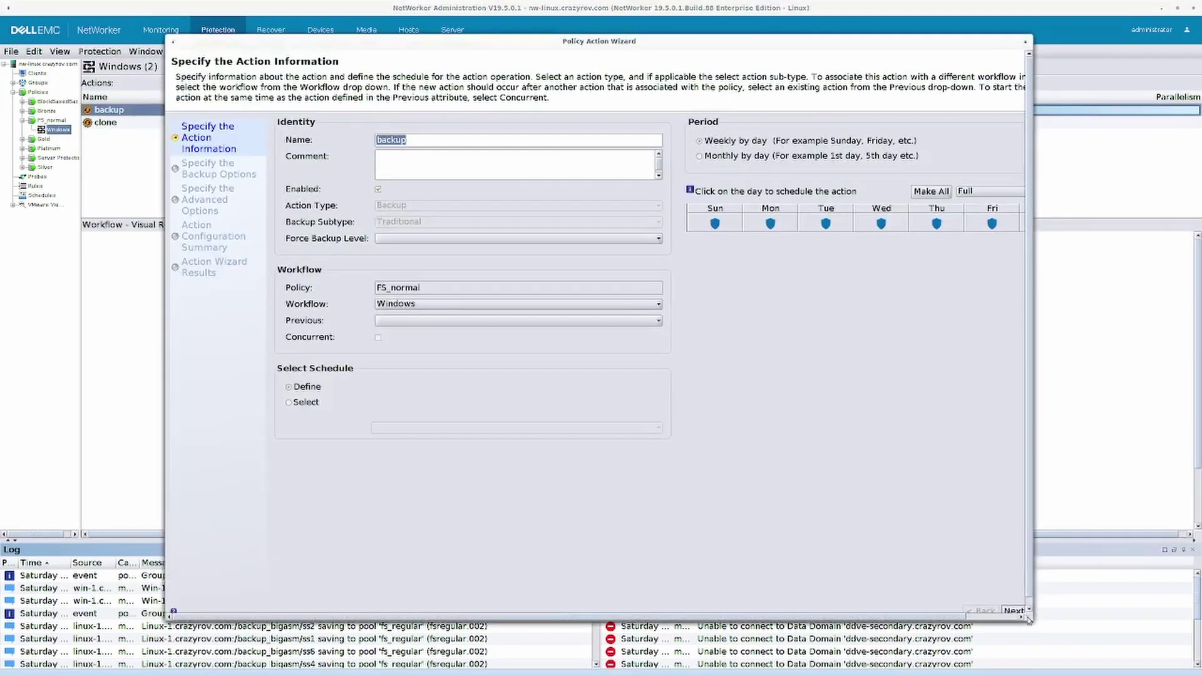
left_click_drag(1029, 620, 1110, 675)
left_click(1058, 667)
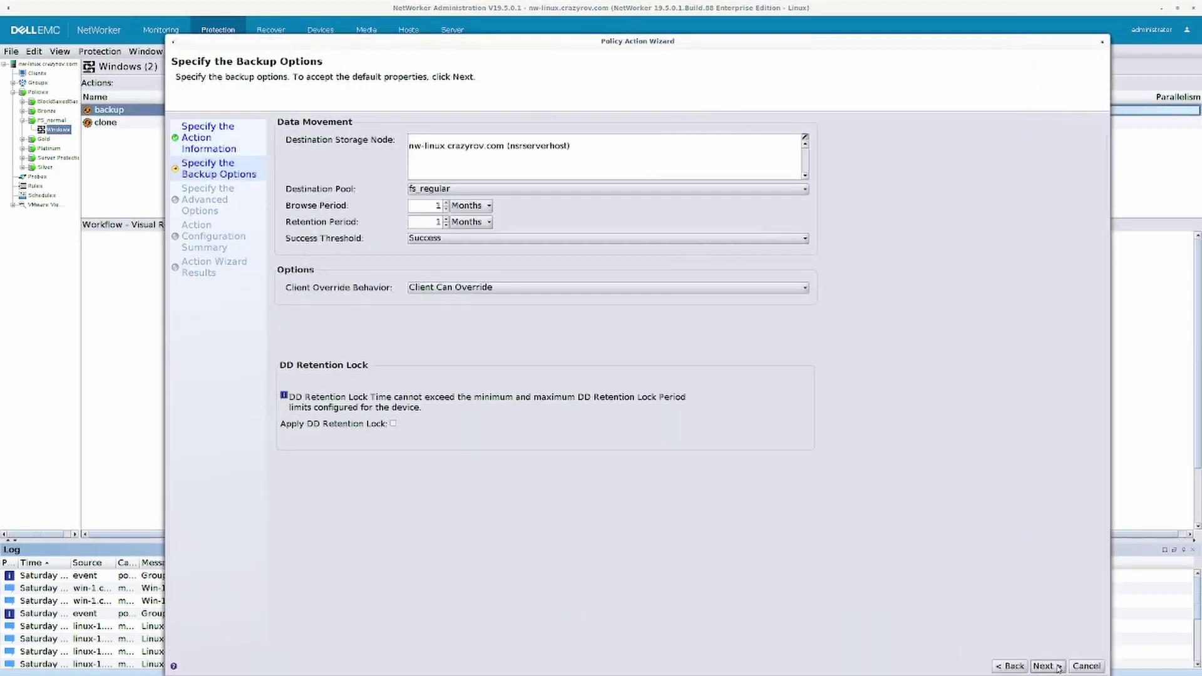
left_click(1058, 668)
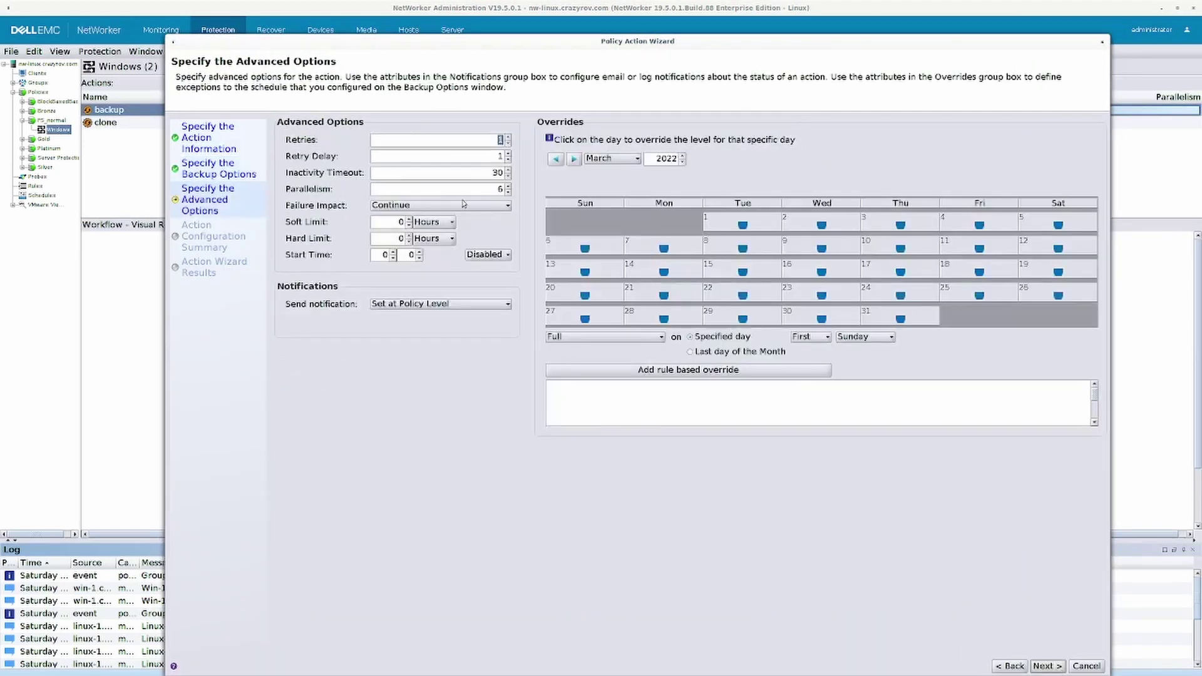
double_click(498, 189)
type("21")
key("BackSpace")
type("4")
left_click(1047, 667)
left_click(1043, 667)
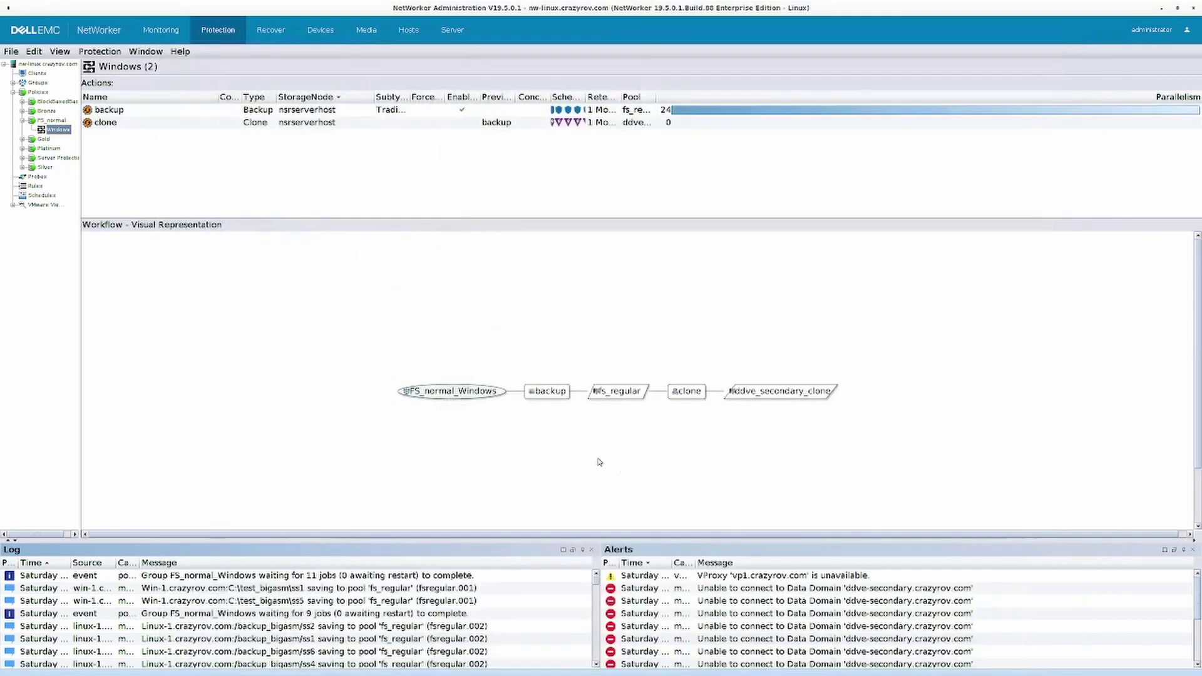
- Stop the running Windows workflow of the FS_normal policy and confirm the stop
left_click(153, 31)
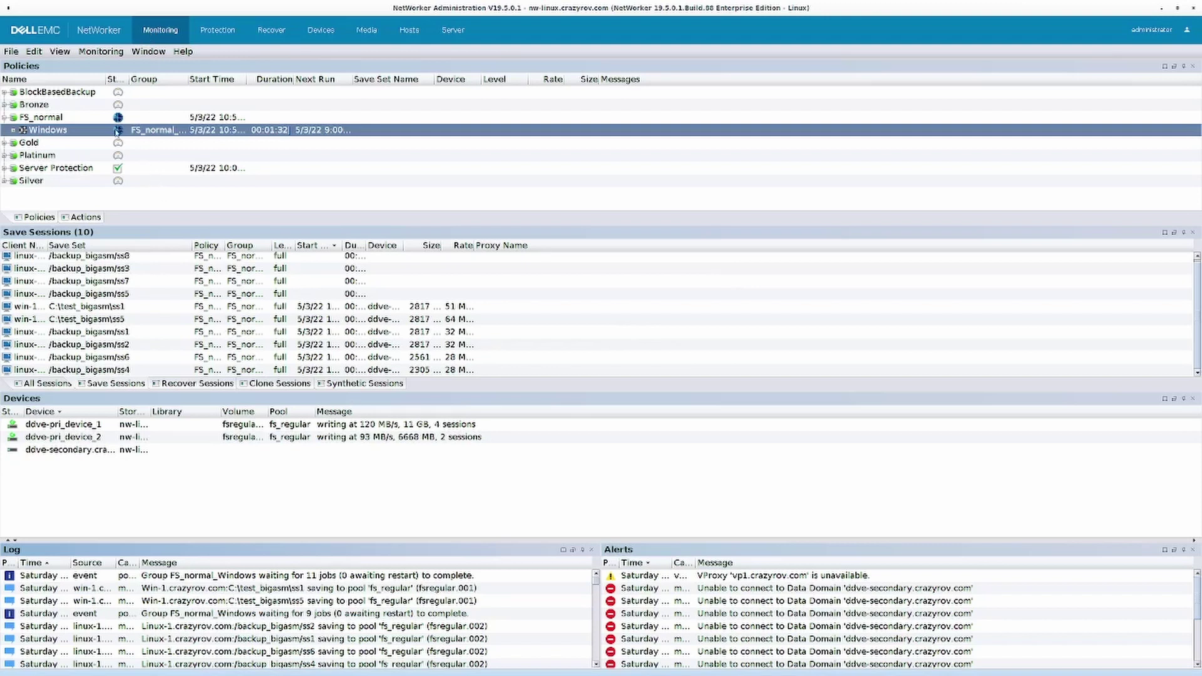
right_click(80, 131)
left_click(102, 165)
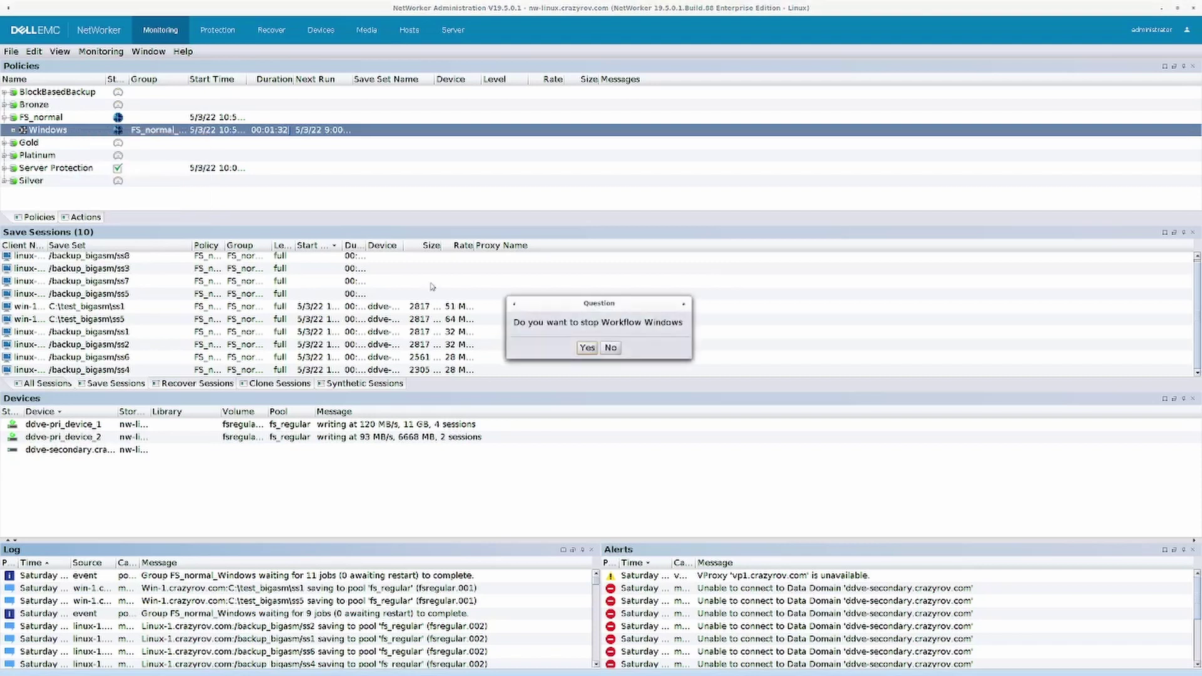
left_click(586, 353)
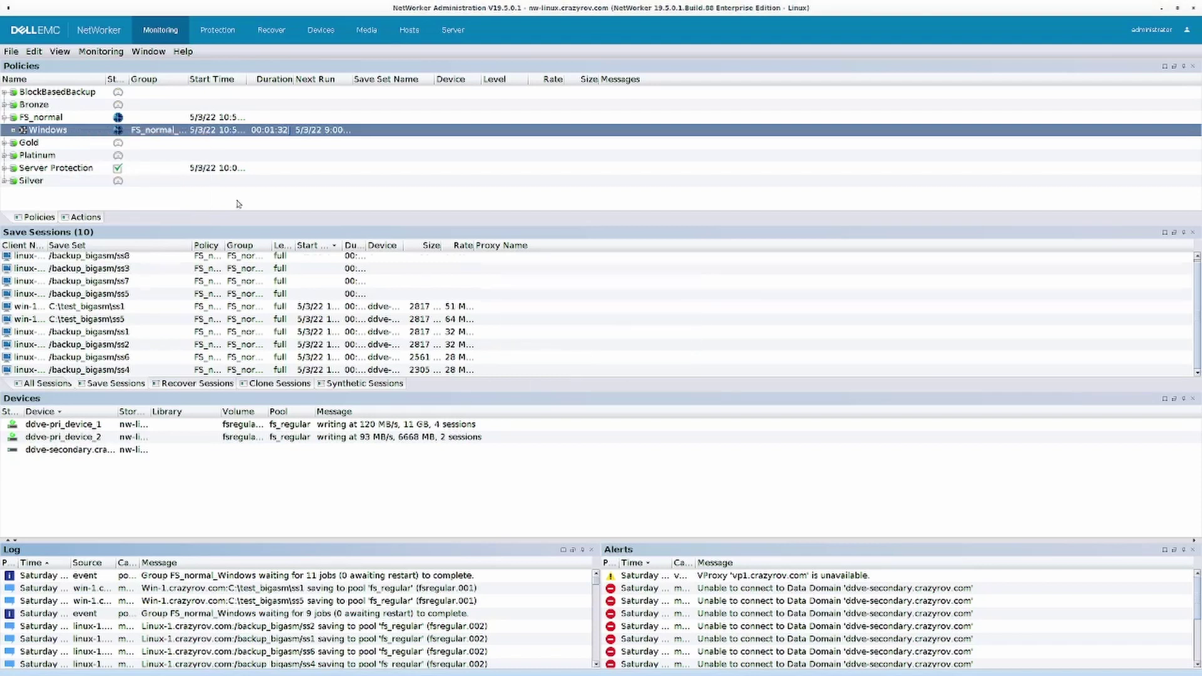
- Start the Windows workflow of the FS_normal policy again from the monitoring view
right_click(42, 130)
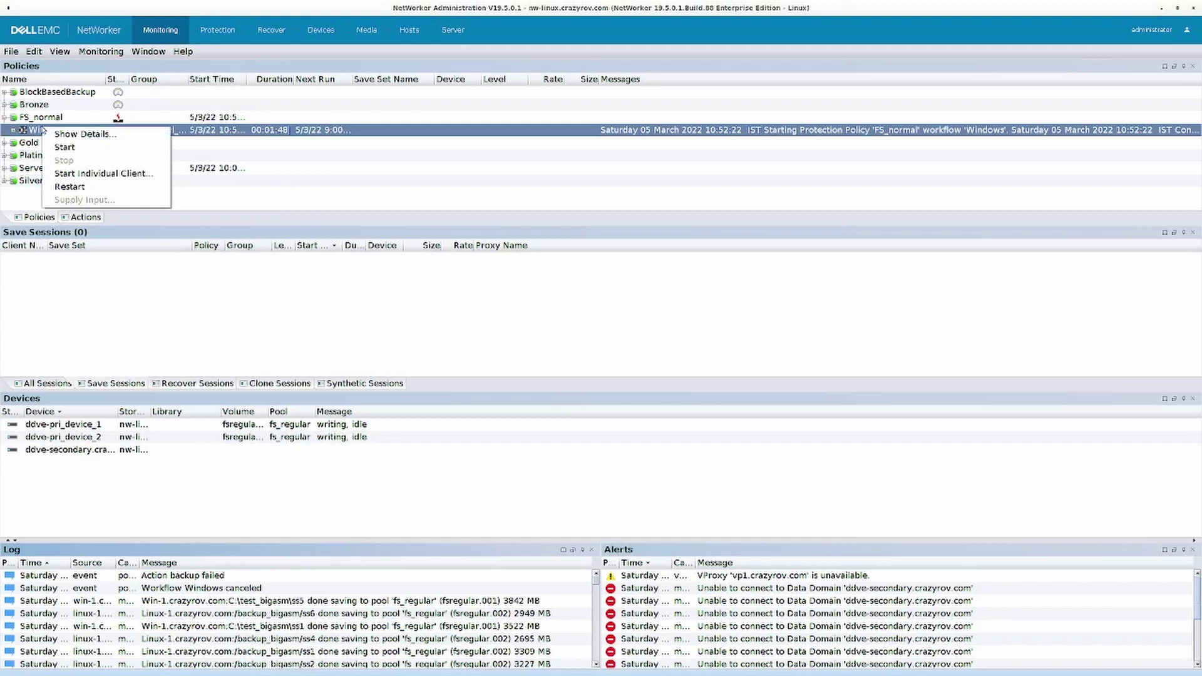
left_click(77, 147)
left_click(587, 350)
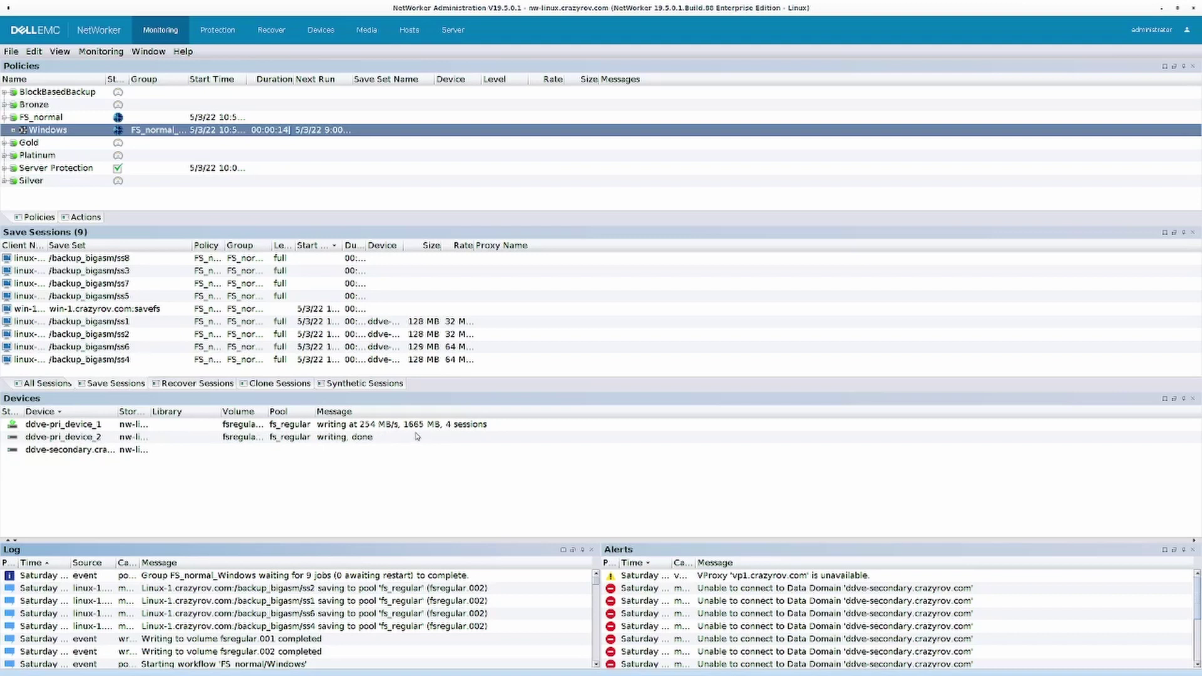
- Examine the active save sessions of the linux-1 and win-1 clients for the running Windows workflow
scroll(320, 287, "down", 1)
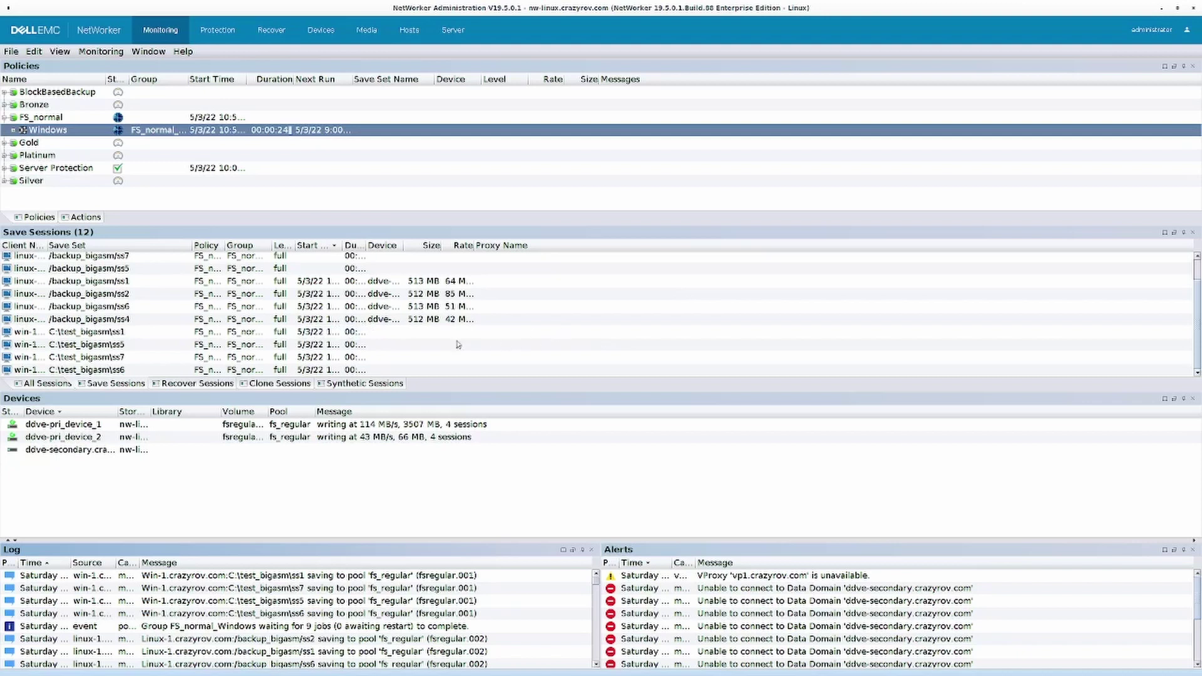
left_click(132, 335)
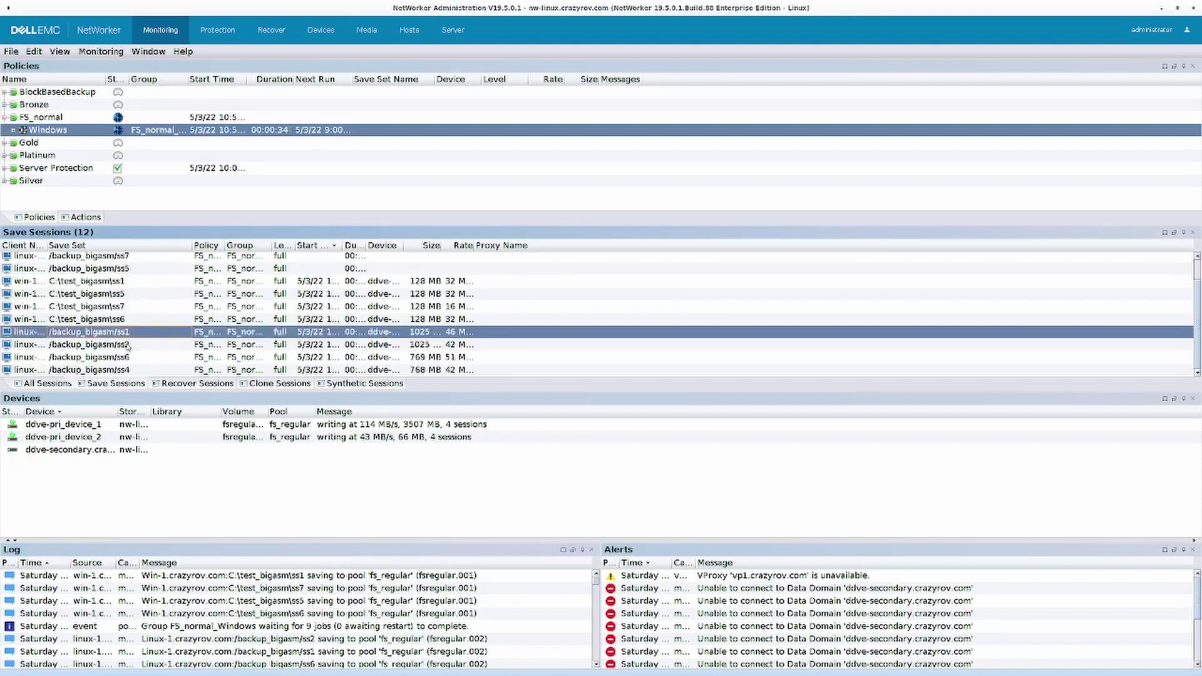
left_click(90, 281)
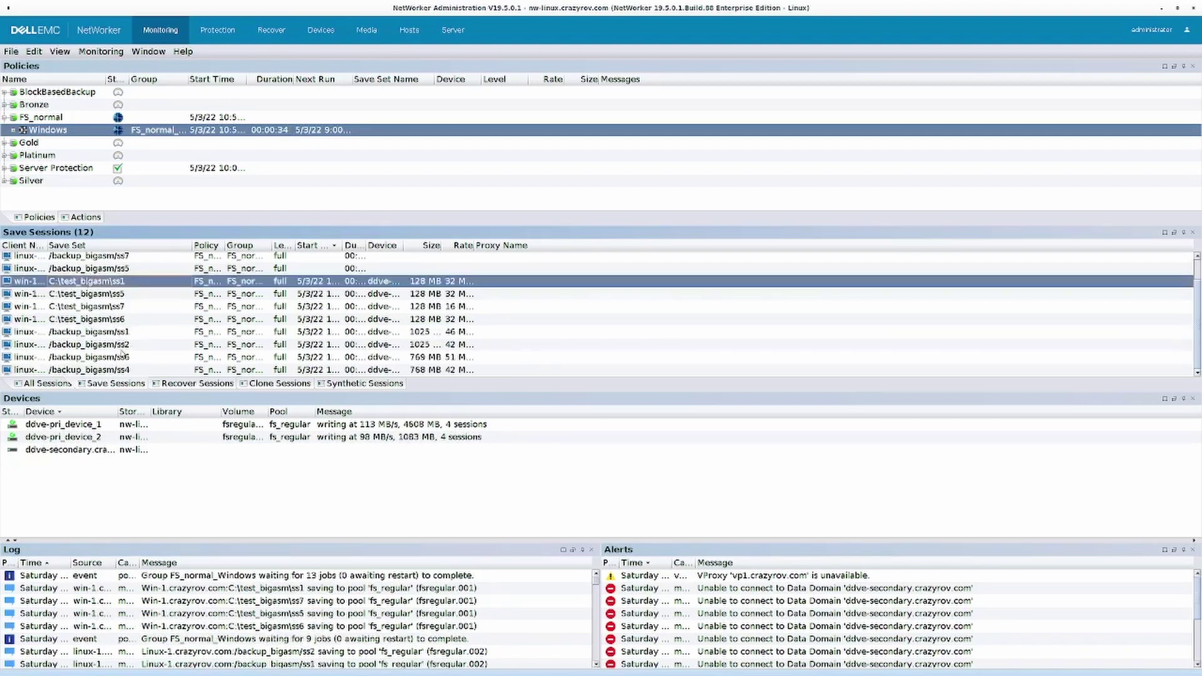
- Set the client parallelism of the linux-1 and win-1 clients in the FS_normal group to 8
left_click(222, 33)
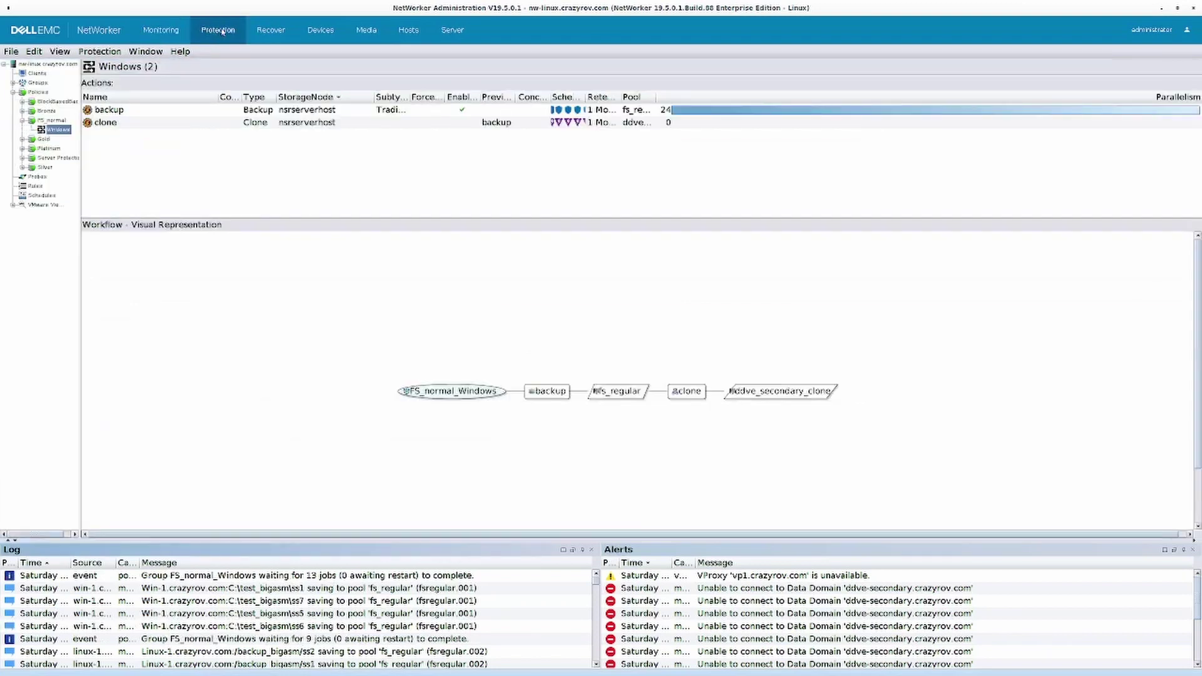
left_click(39, 73)
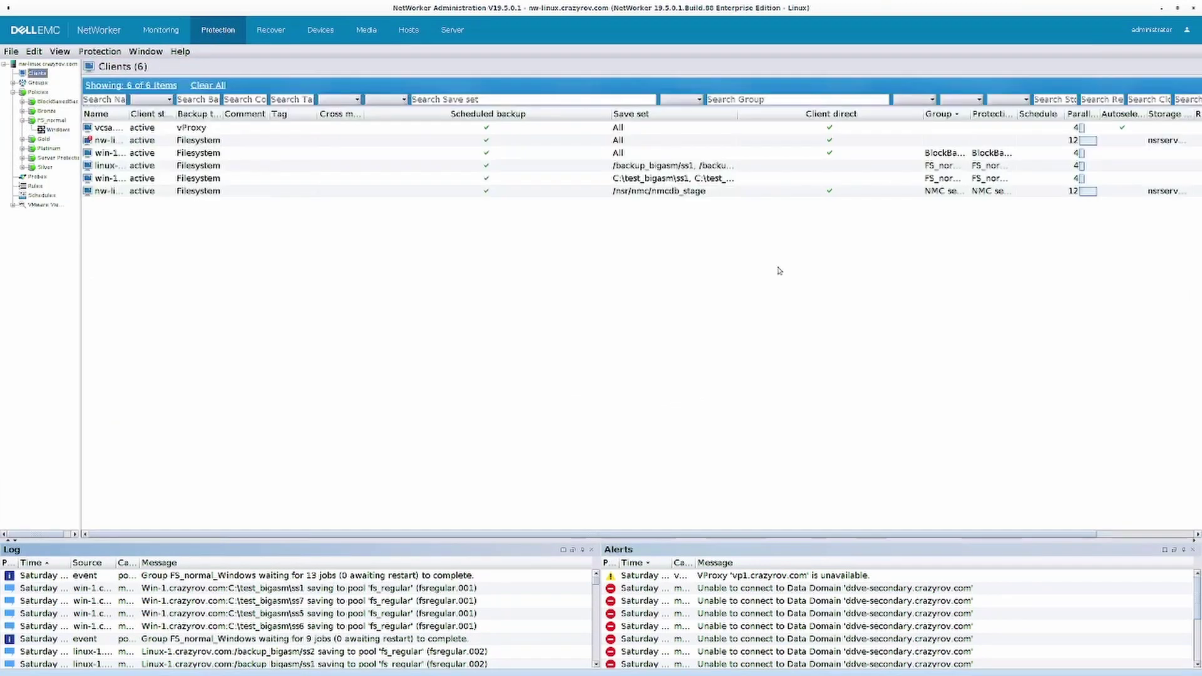
left_click(1088, 164)
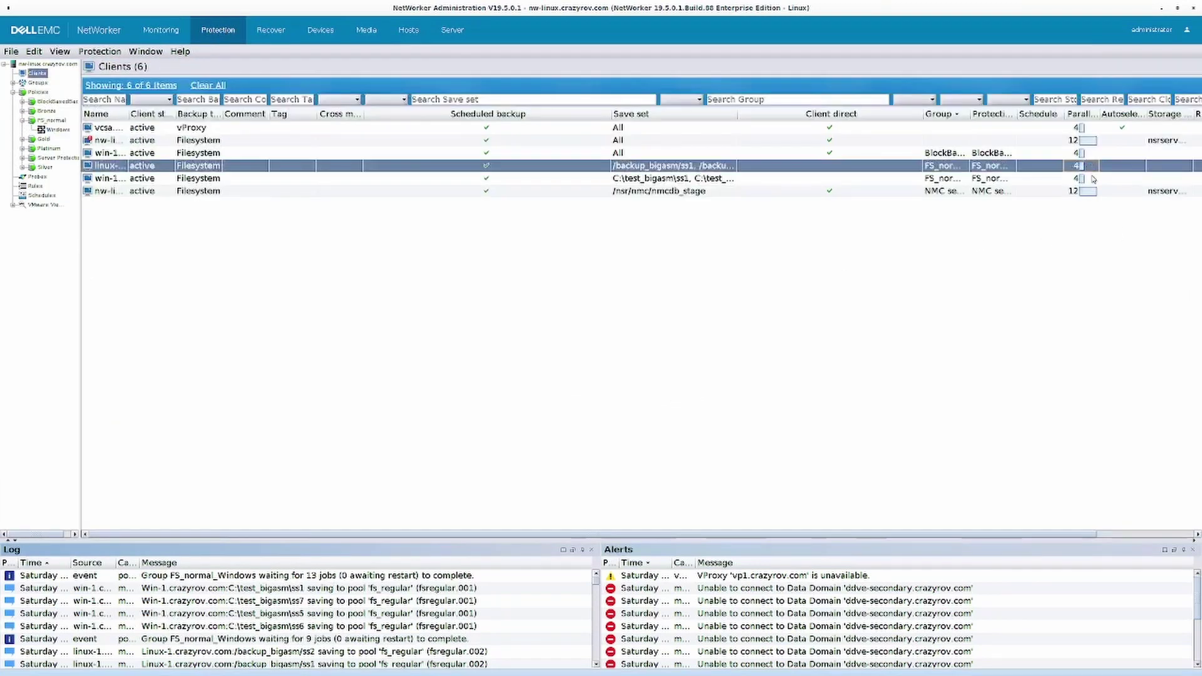
left_click(1092, 178, "ctrl")
right_click(1093, 179)
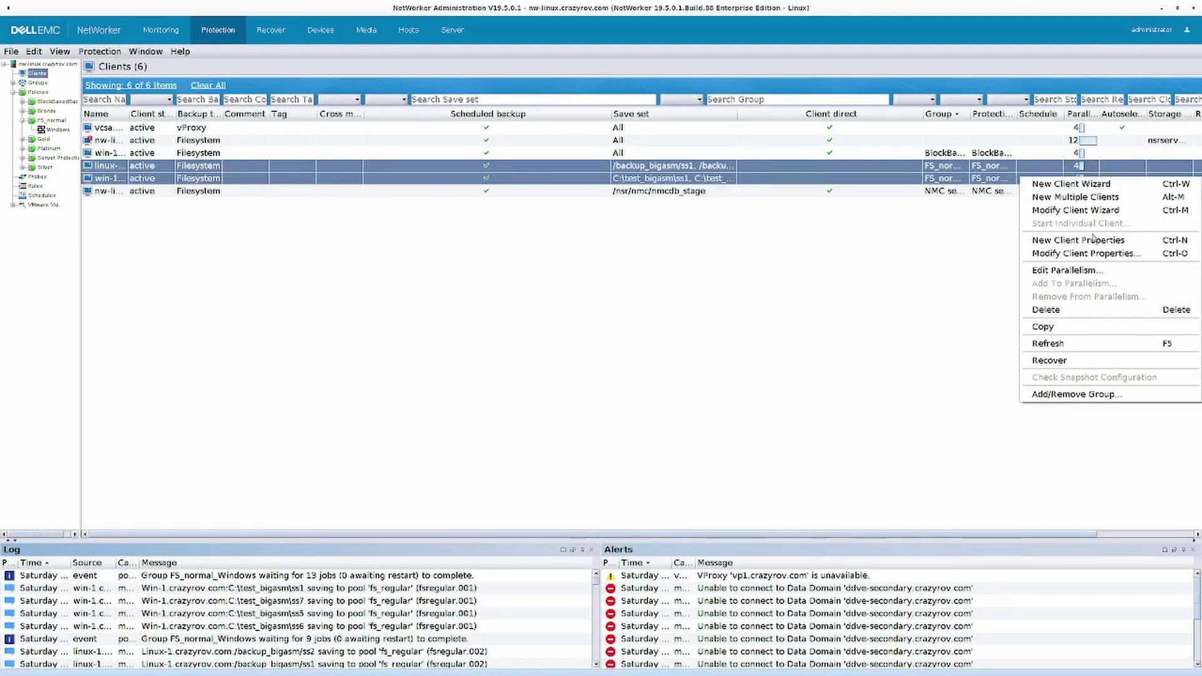
left_click(1089, 271)
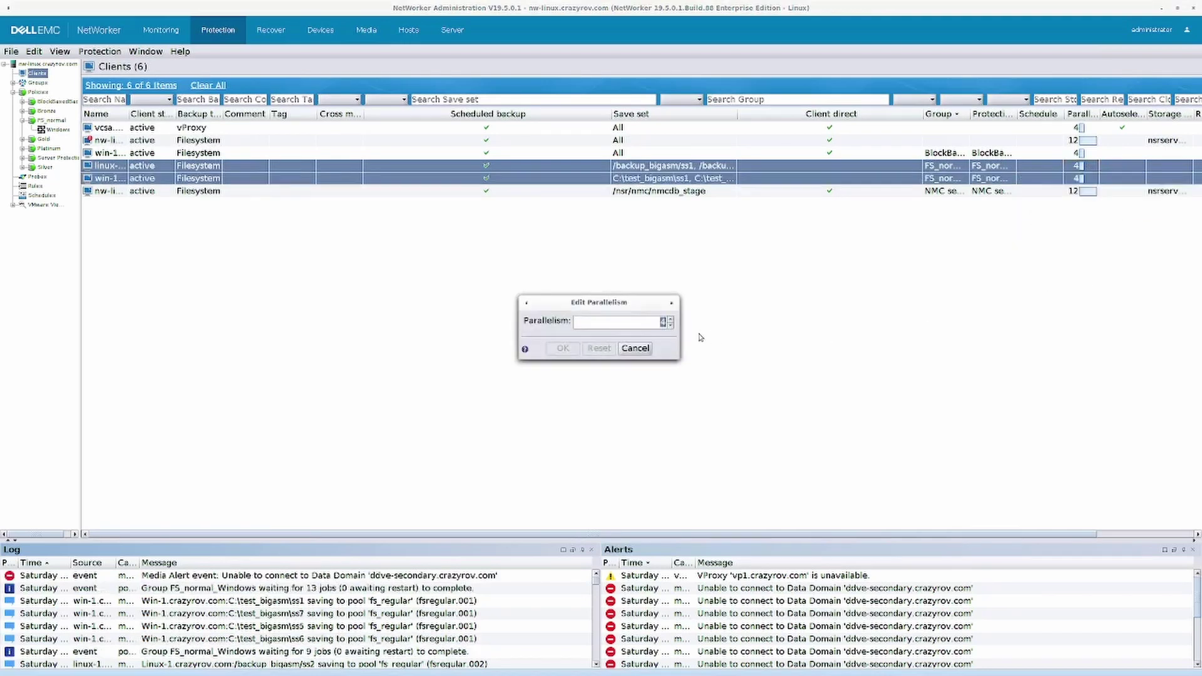
type("6")
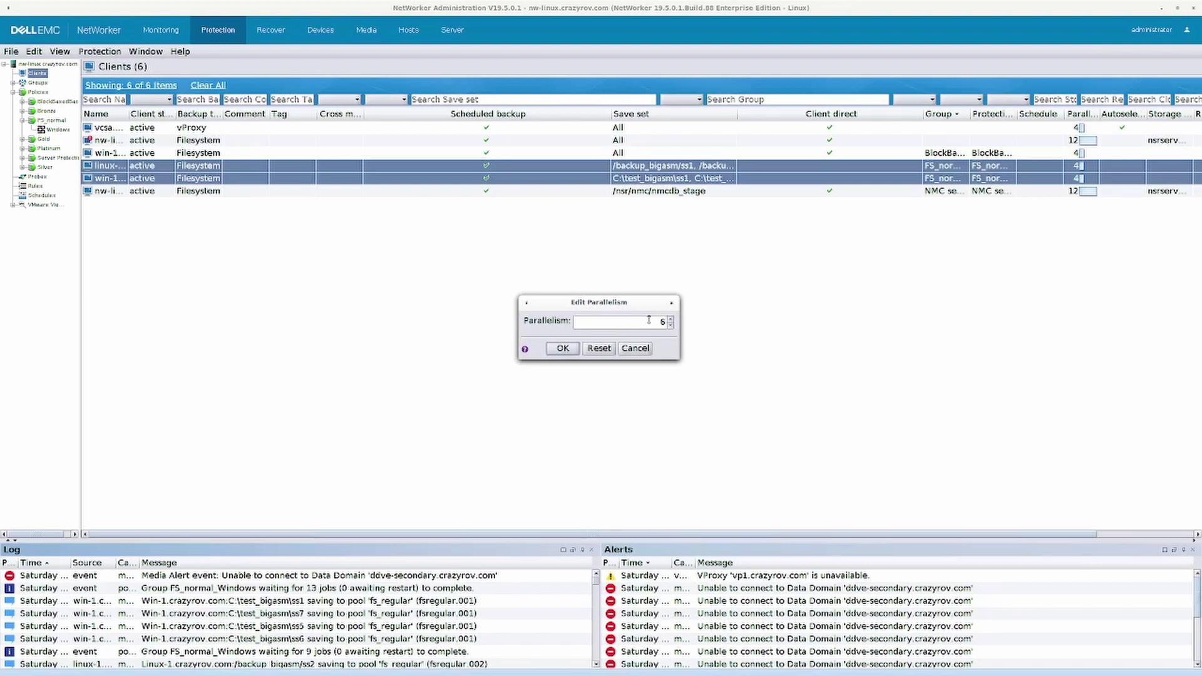
left_click(670, 319)
left_click(669, 319)
left_click(565, 353)
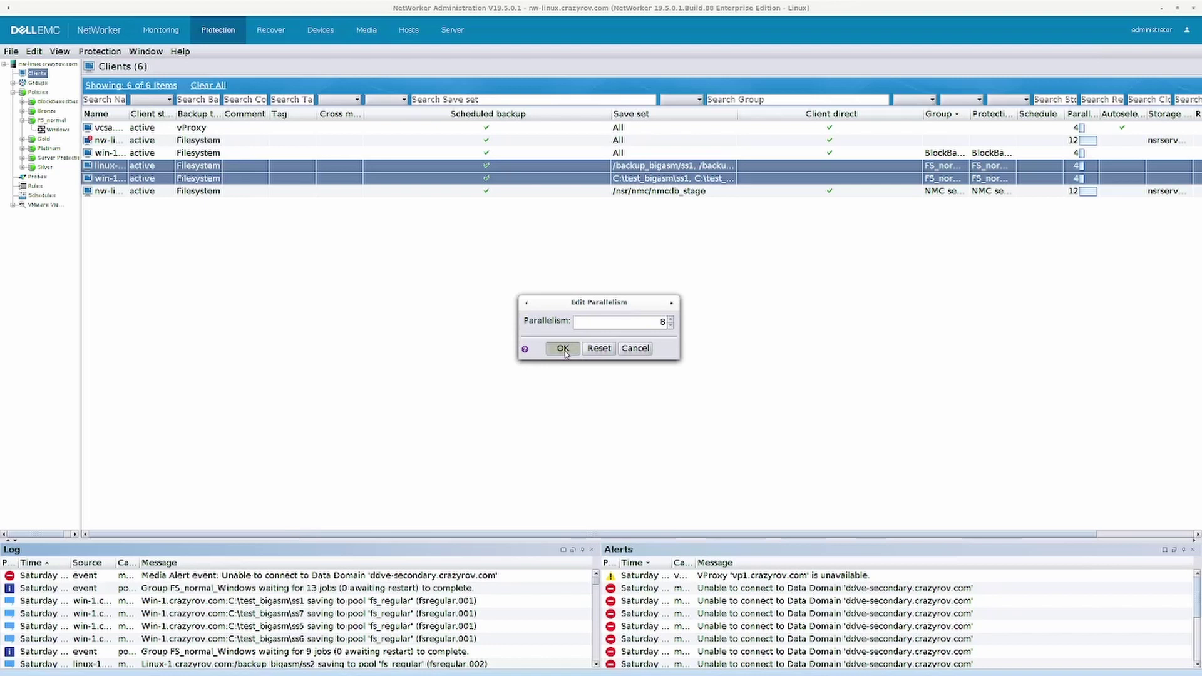
left_click(563, 348)
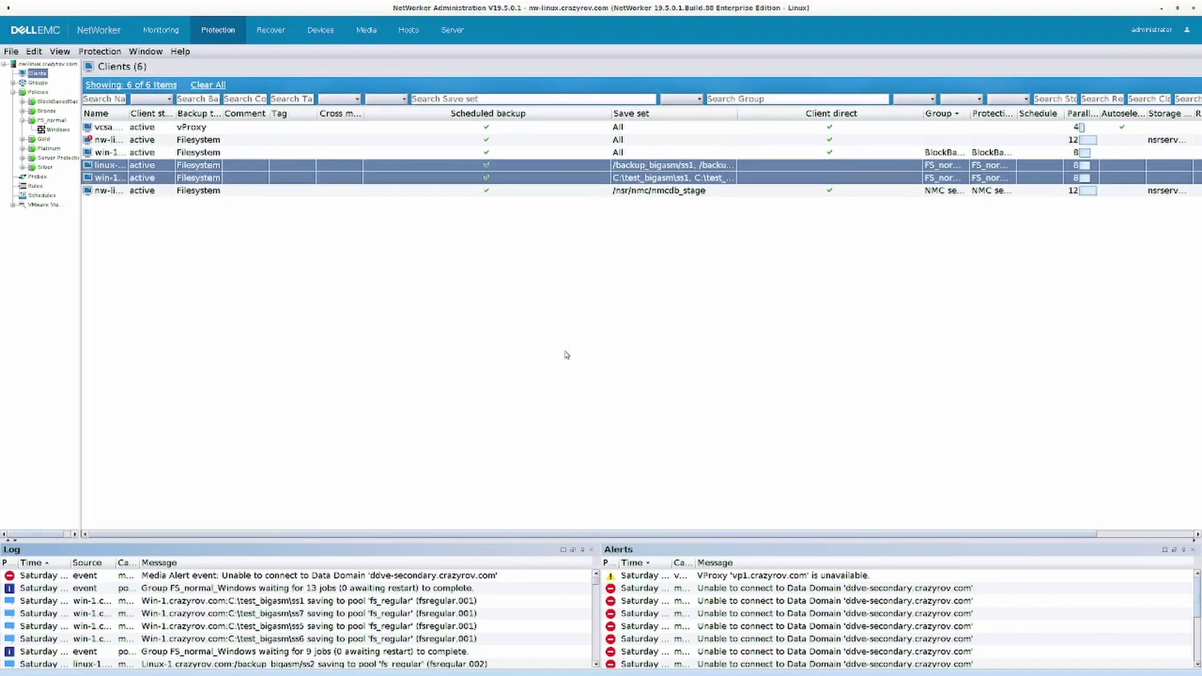
- Return to monitoring and start the Windows workflow of the FS_normal policy again, confirming the start
left_click(165, 31)
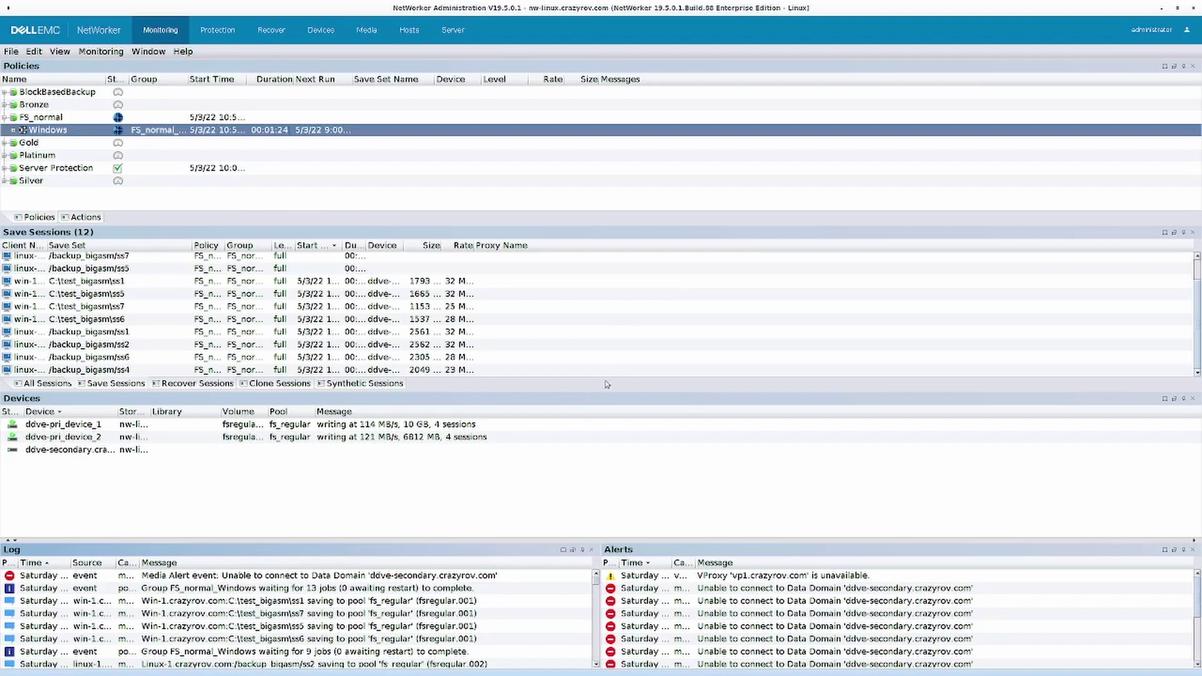
left_click(502, 321)
scroll(517, 363, "down", 1)
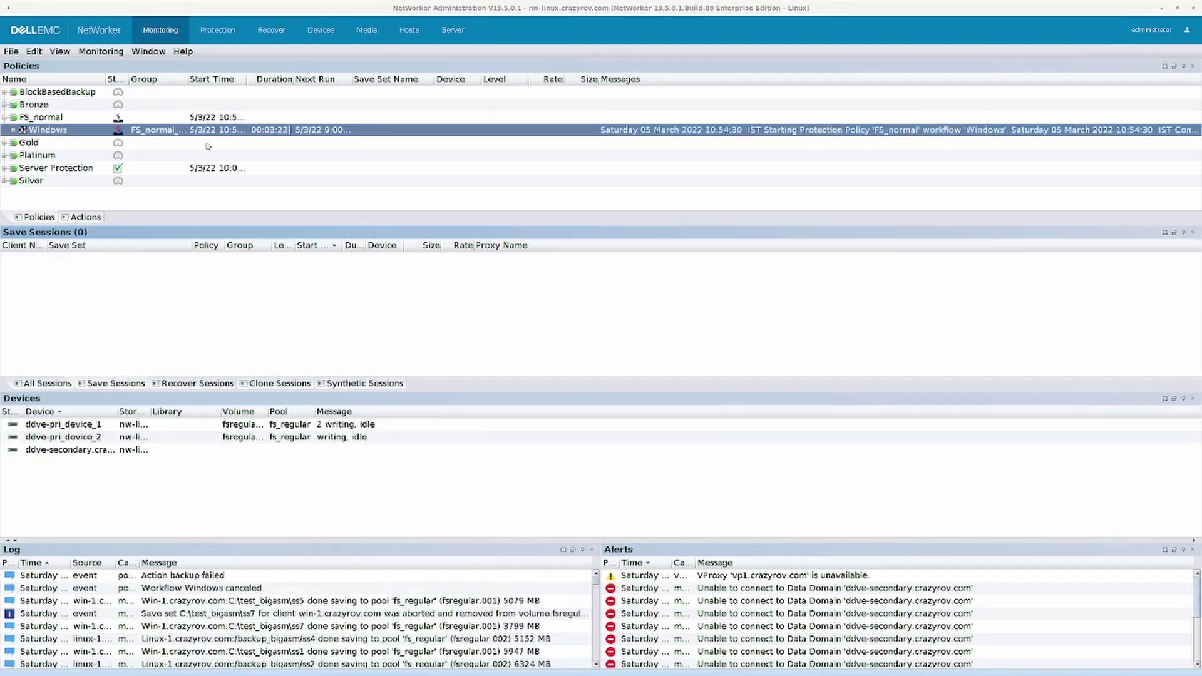
right_click(71, 134)
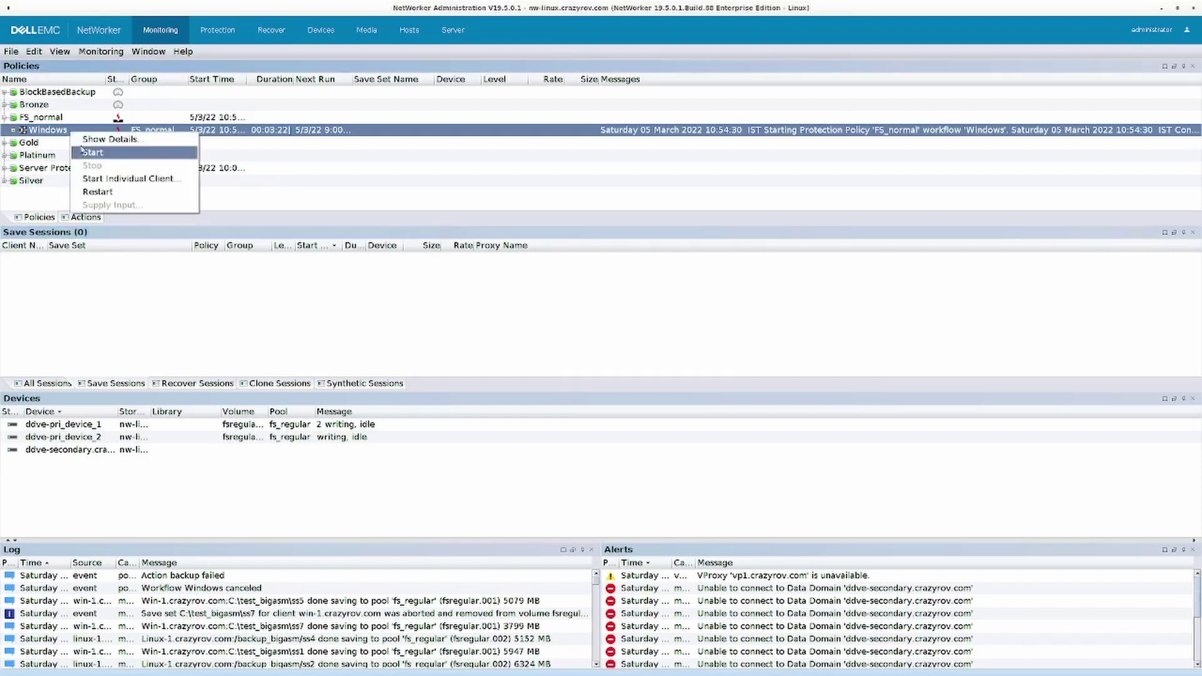
left_click(90, 154)
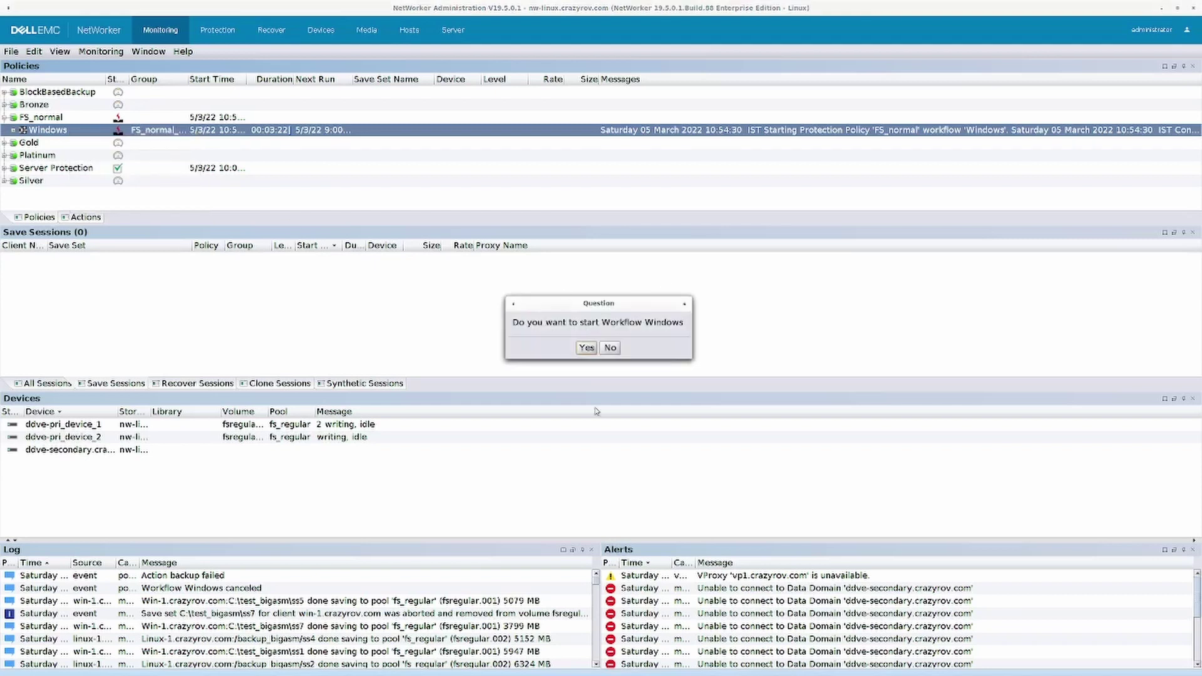
left_click(589, 353)
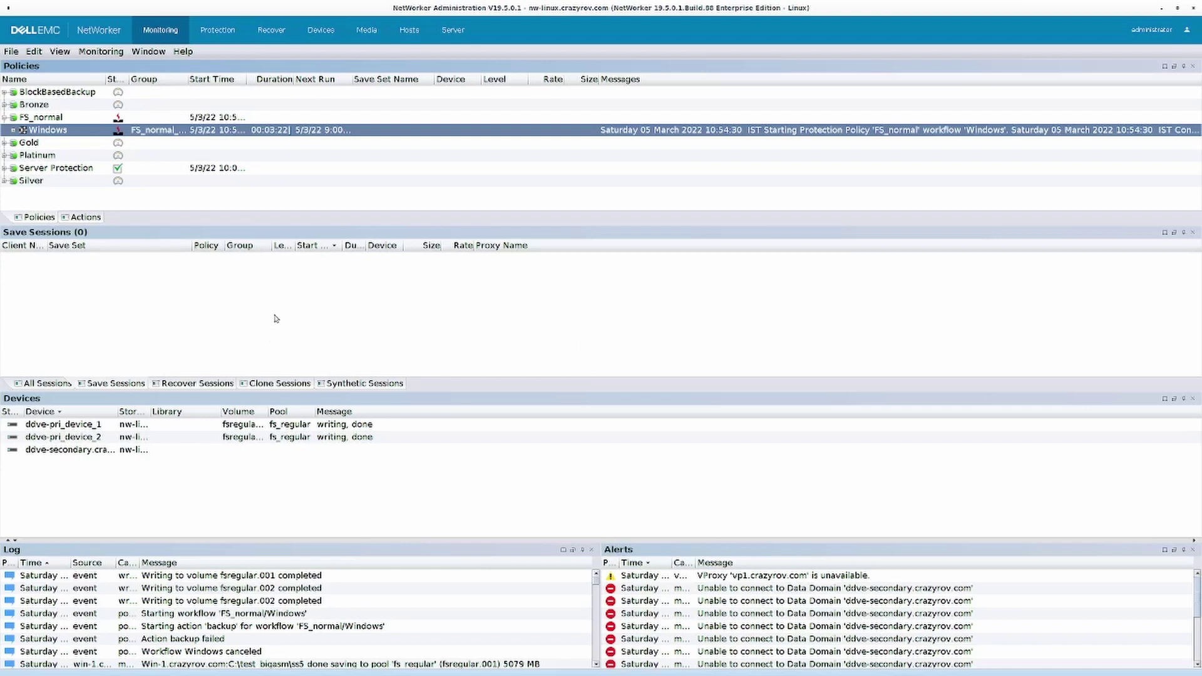
- Examine the running Windows workflow's backup action details, then the active save sessions and the sessions per device
right_click(48, 130)
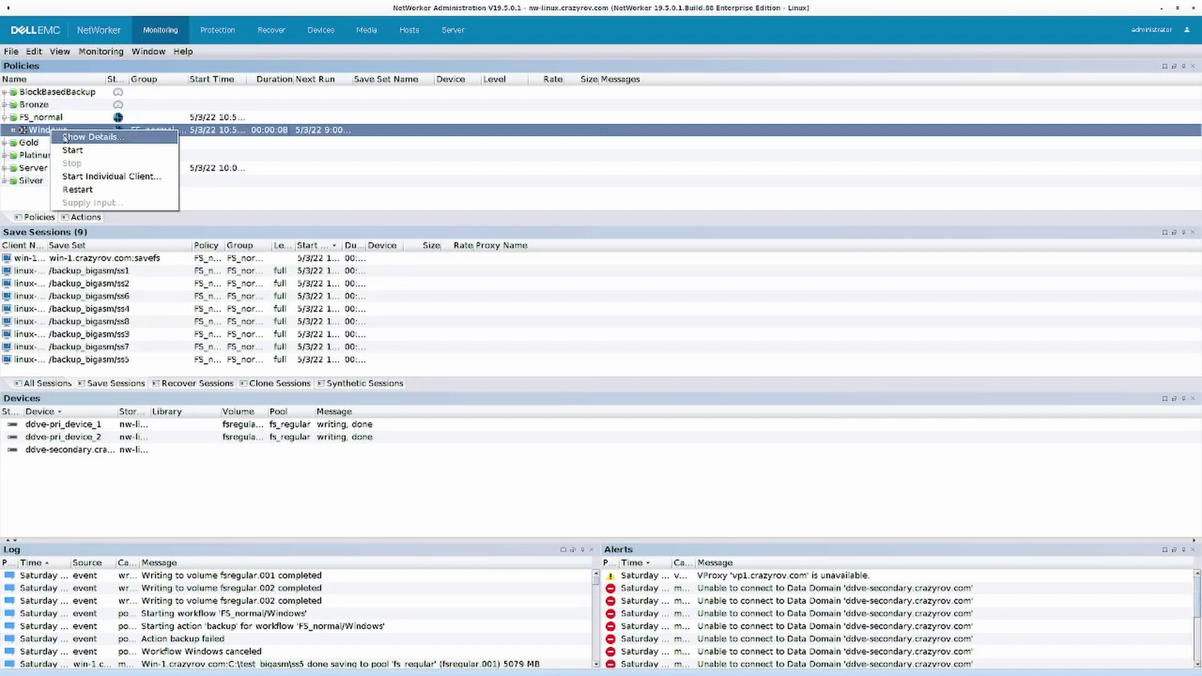
left_click(65, 138)
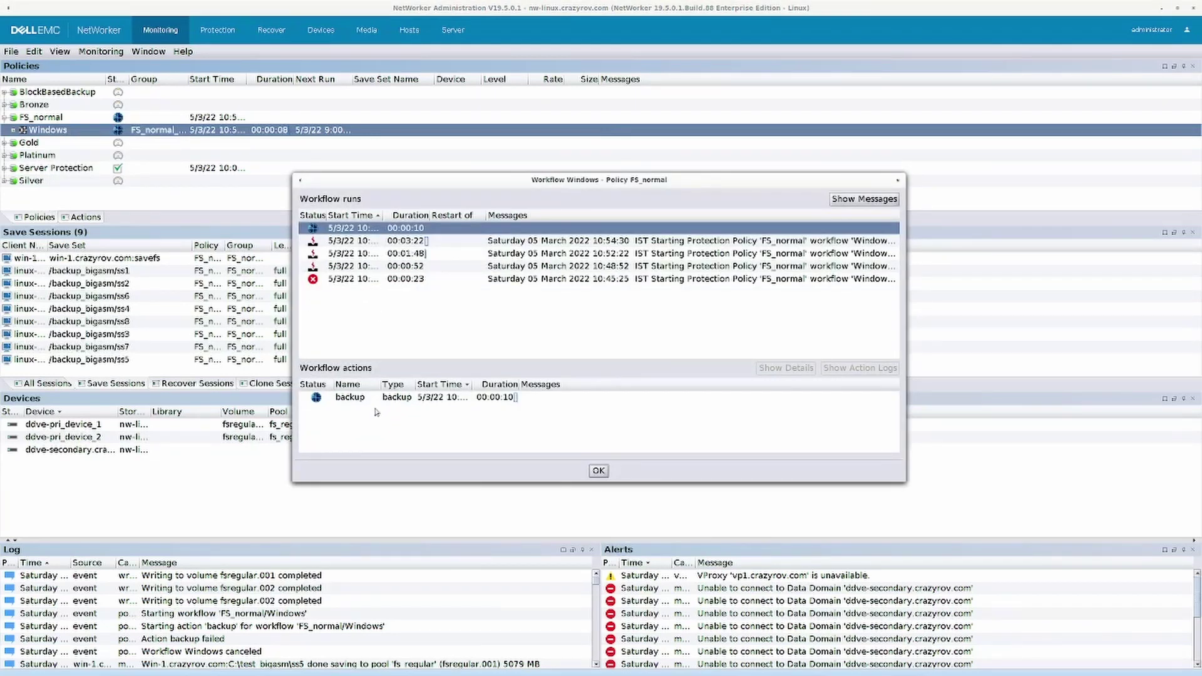
left_click(376, 398)
double_click(375, 398)
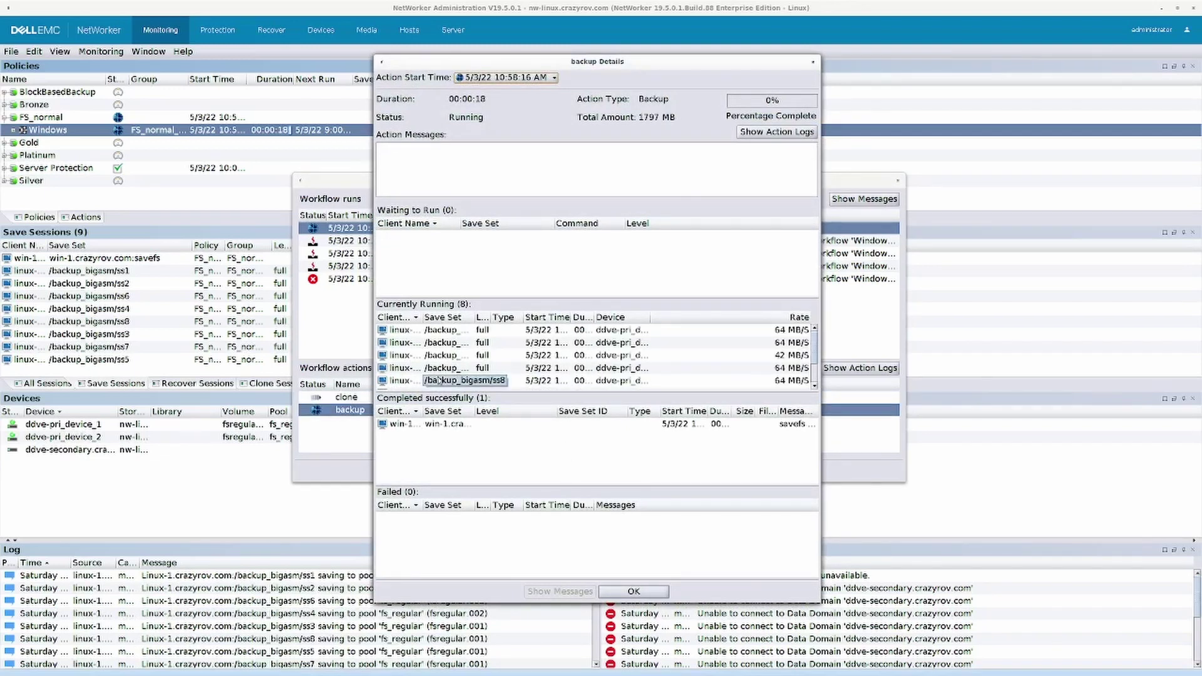
left_click(634, 591)
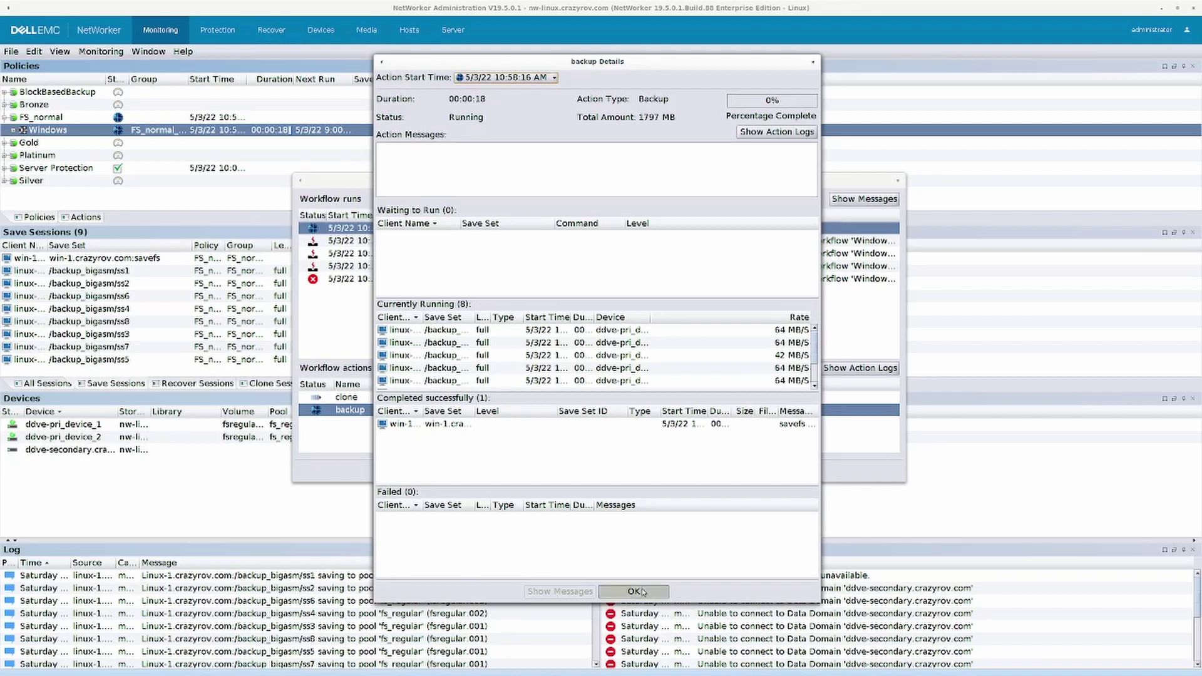
left_click(601, 473)
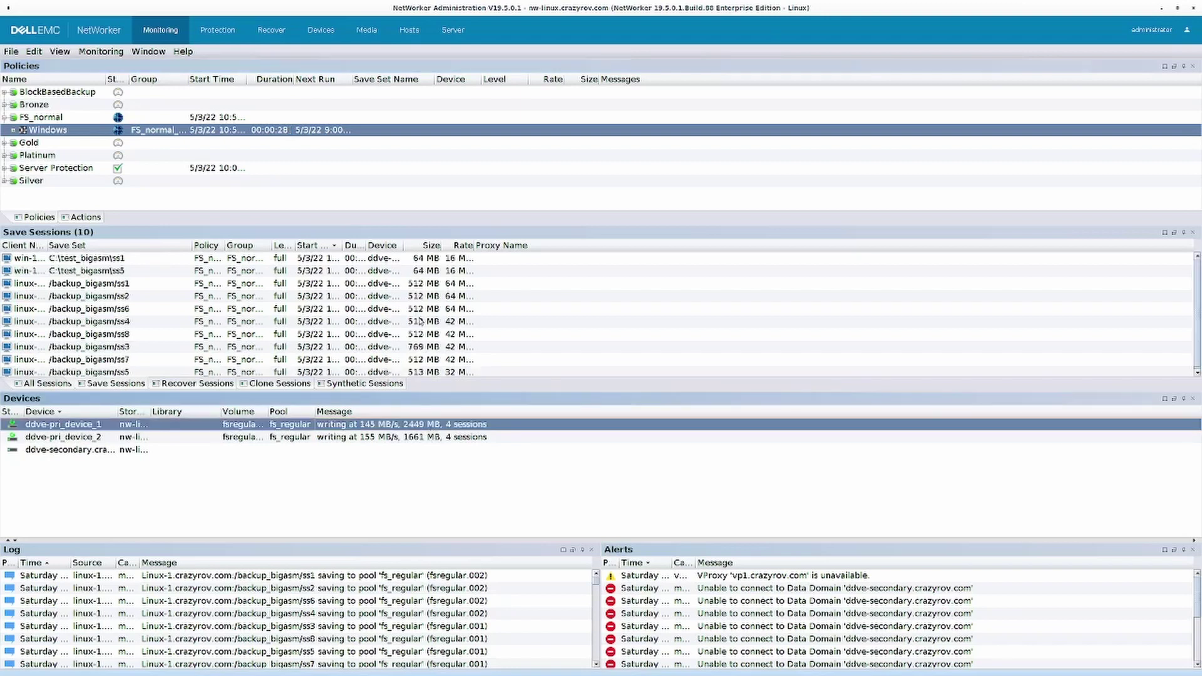
scroll(420, 322, "down", 1)
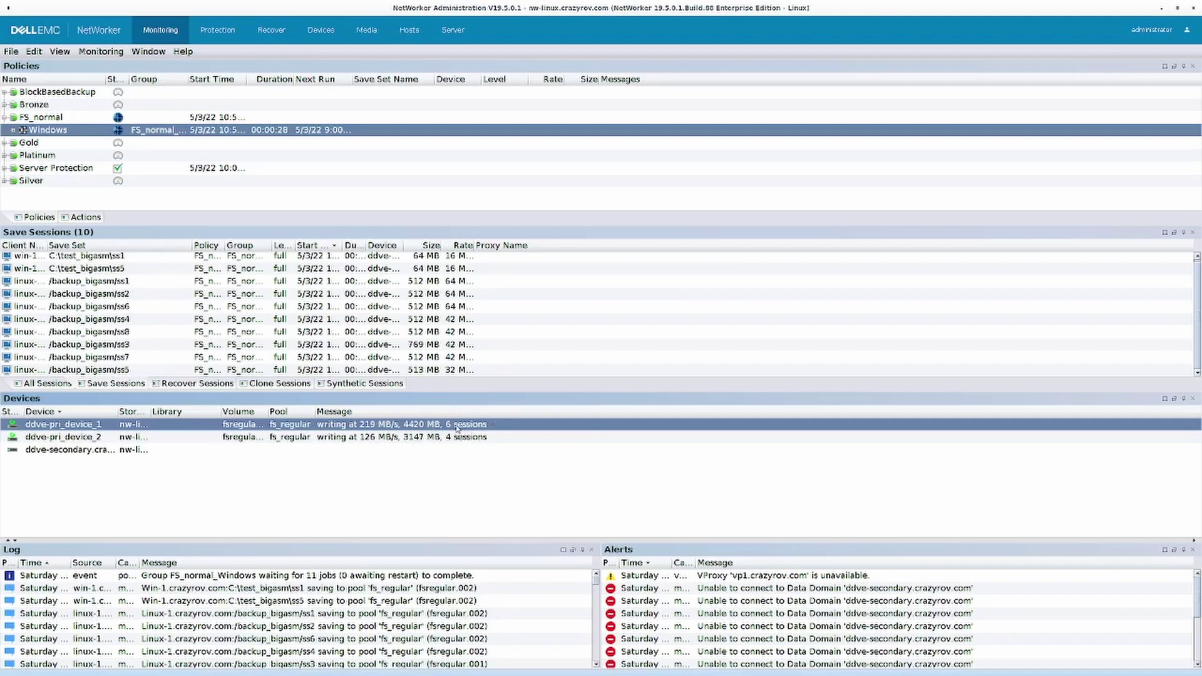
- Set the max sessions of the device ddve-pri_device_1 to 12 and save its properties
left_click(368, 32)
left_click(408, 33)
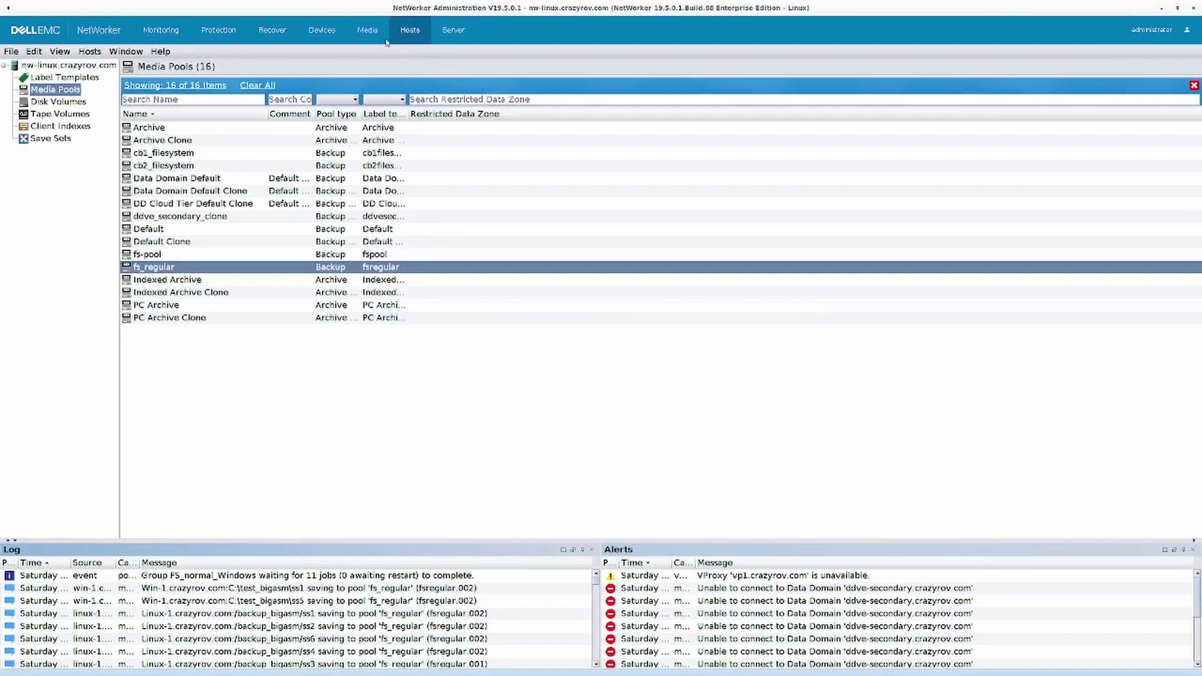
left_click(322, 30)
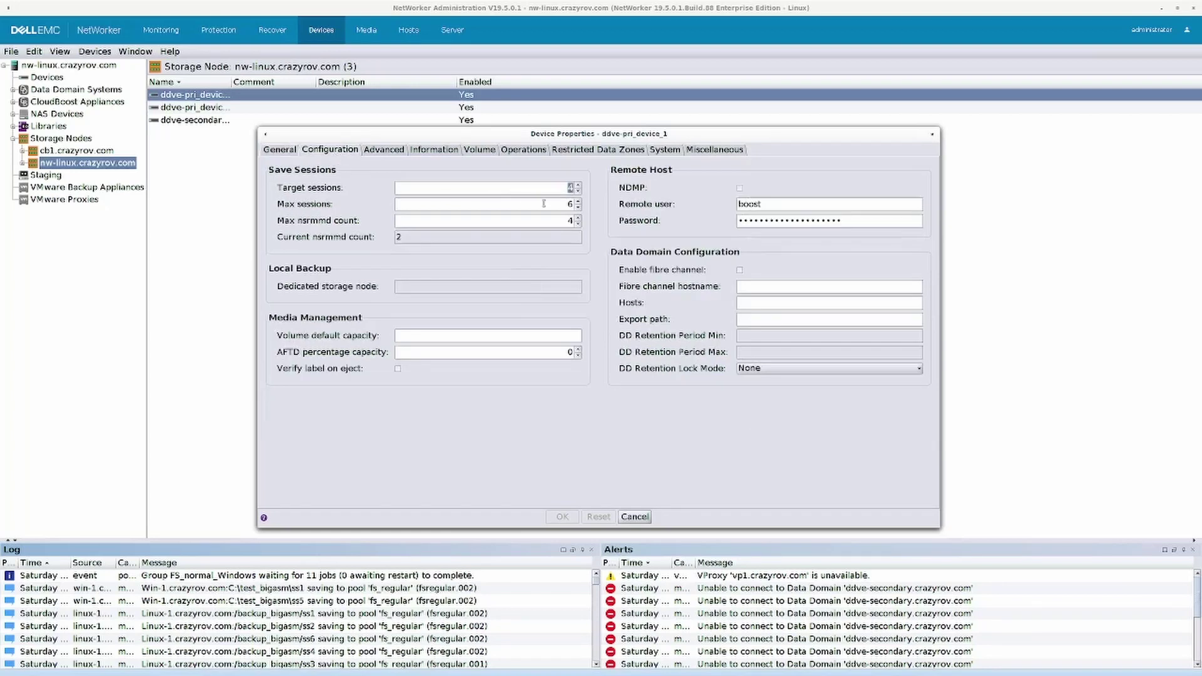
key("Tab")
type("12")
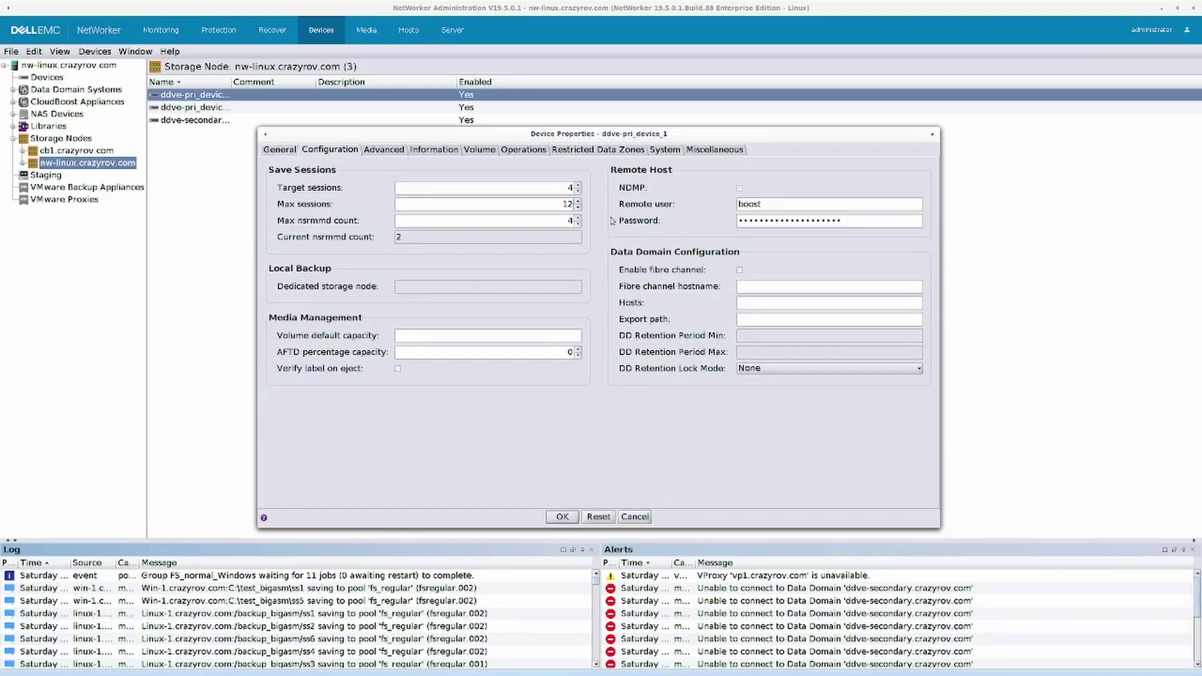
left_click(562, 517)
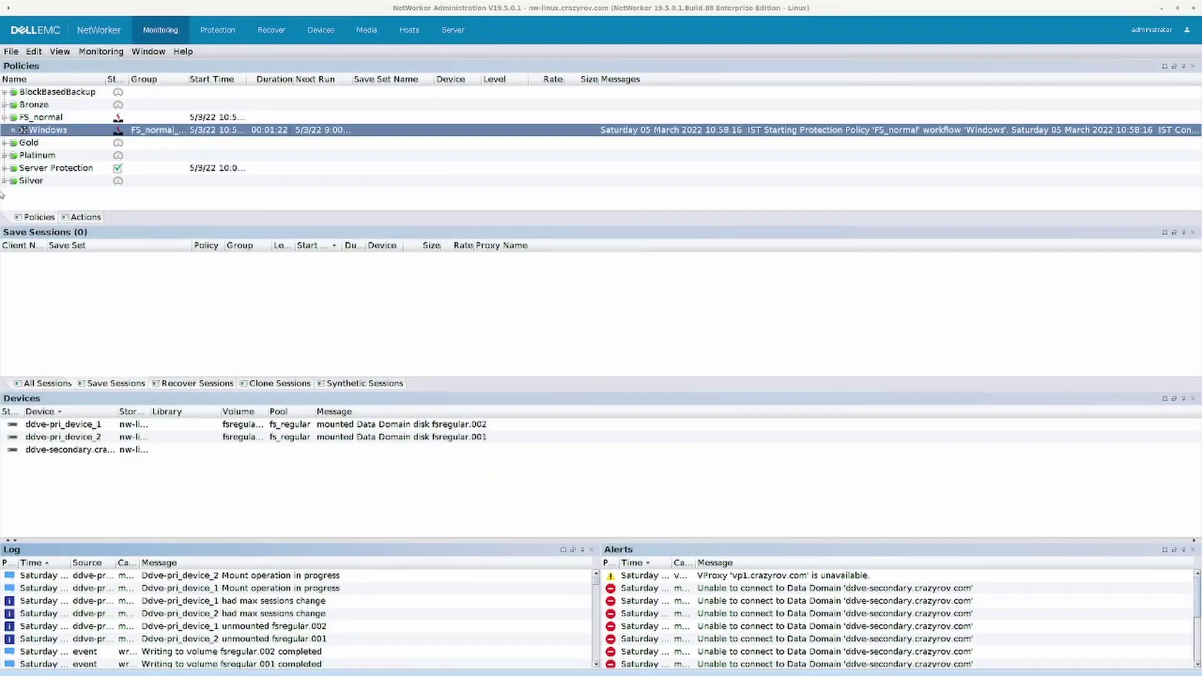
- Start the FS_normal policy's Windows workflow once more with the changed device session limit
right_click(72, 132)
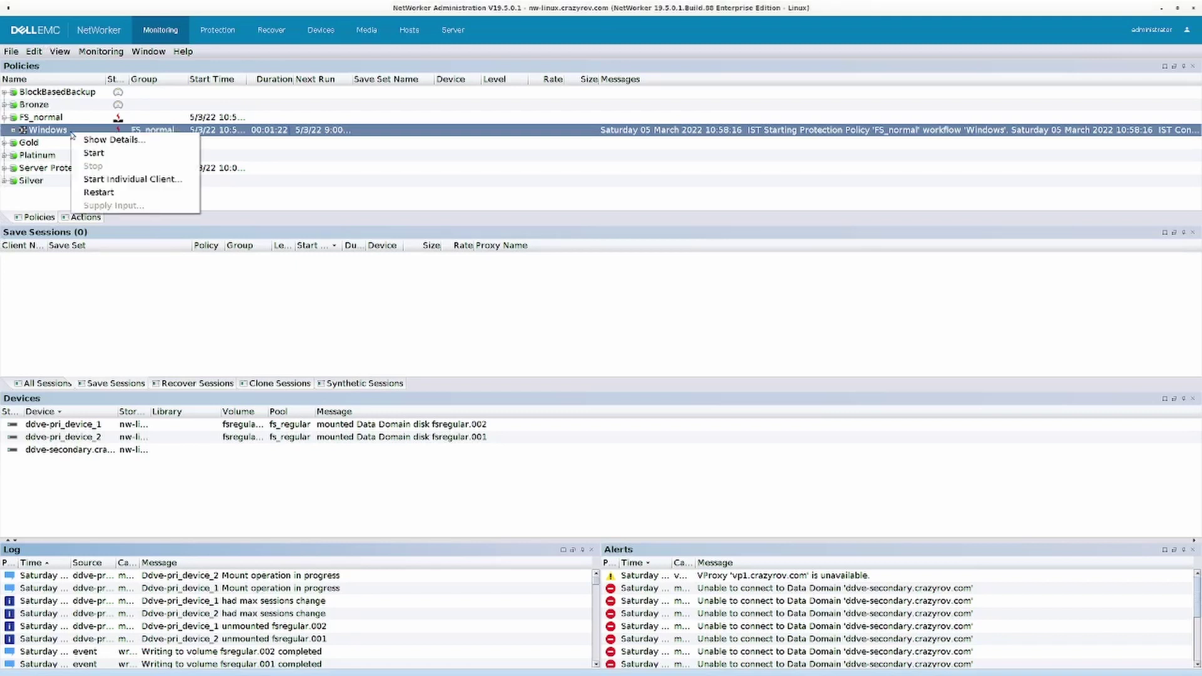
left_click(92, 153)
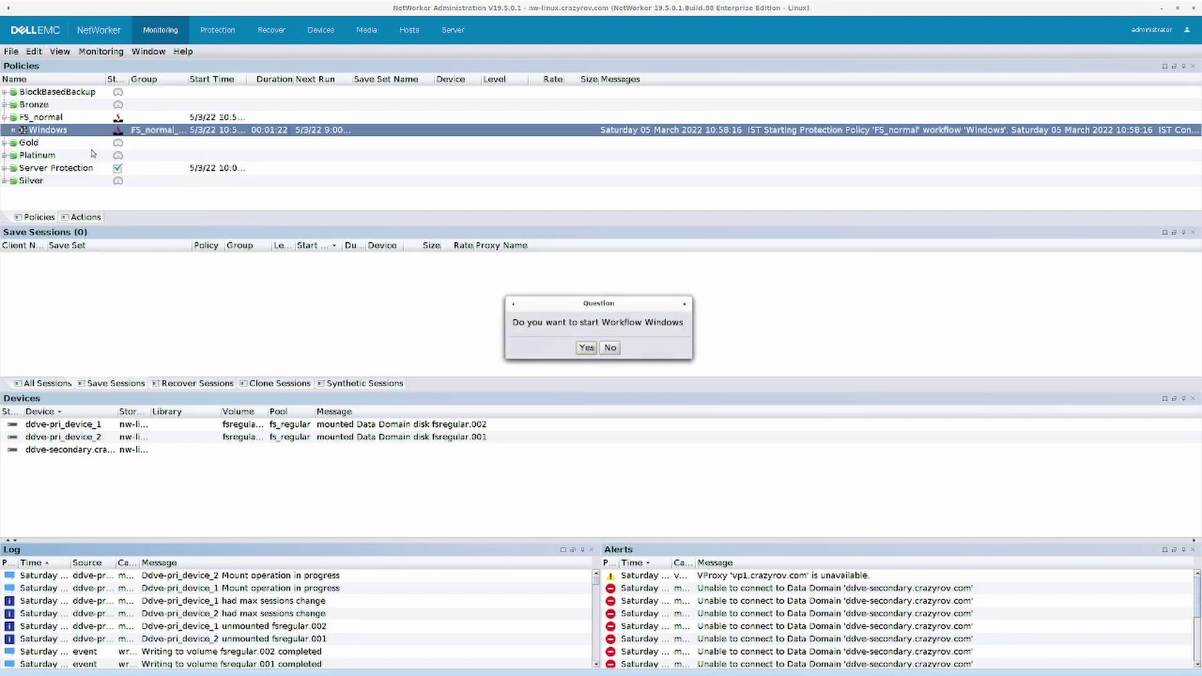
left_click(586, 348)
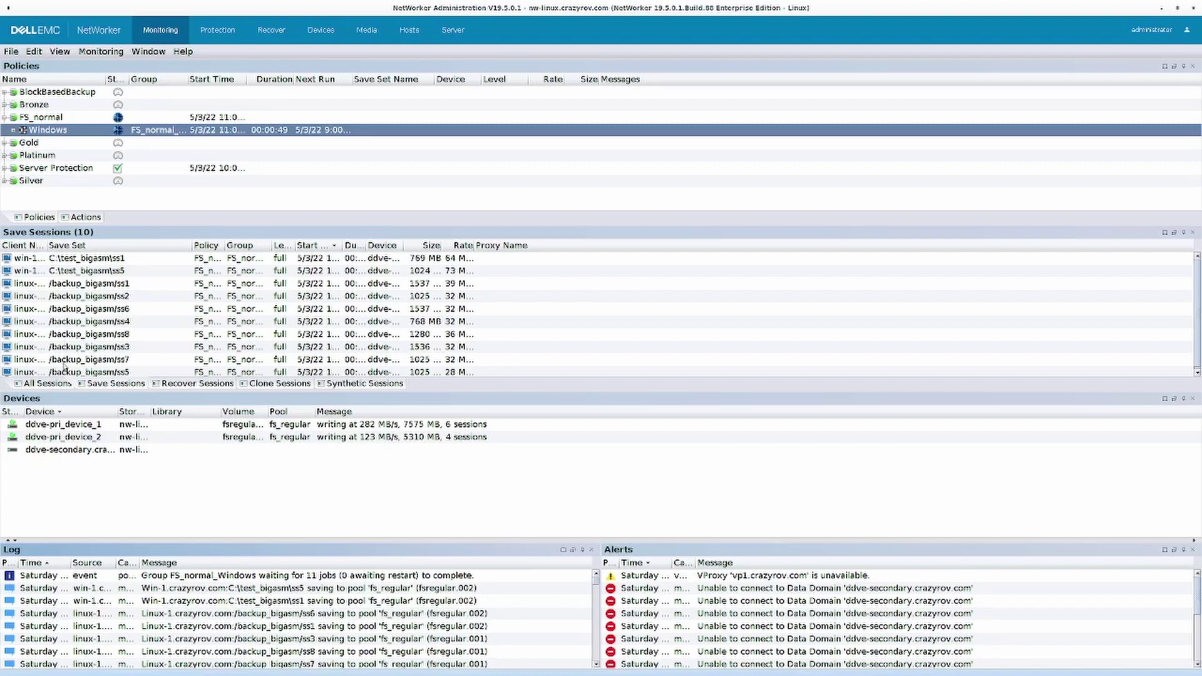
- Compare the workflow's active save sessions with the parallelism setting in the NetWorker server properties
scroll(68, 297, "down", 1)
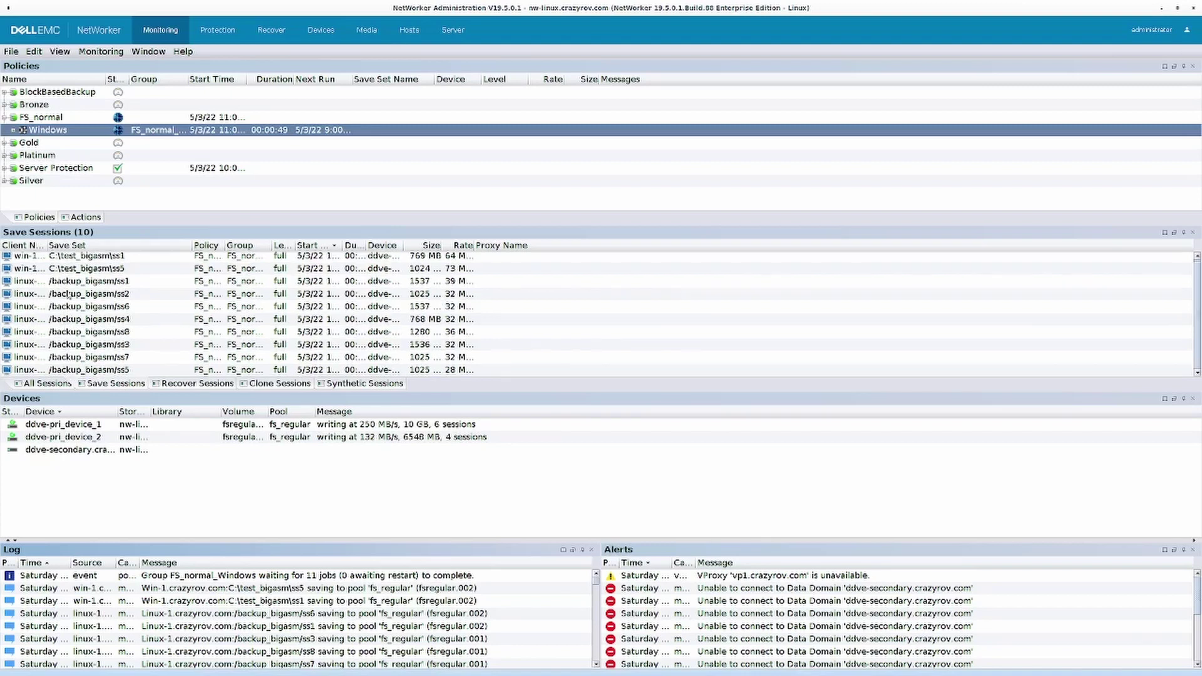
scroll(68, 294, "up", 1)
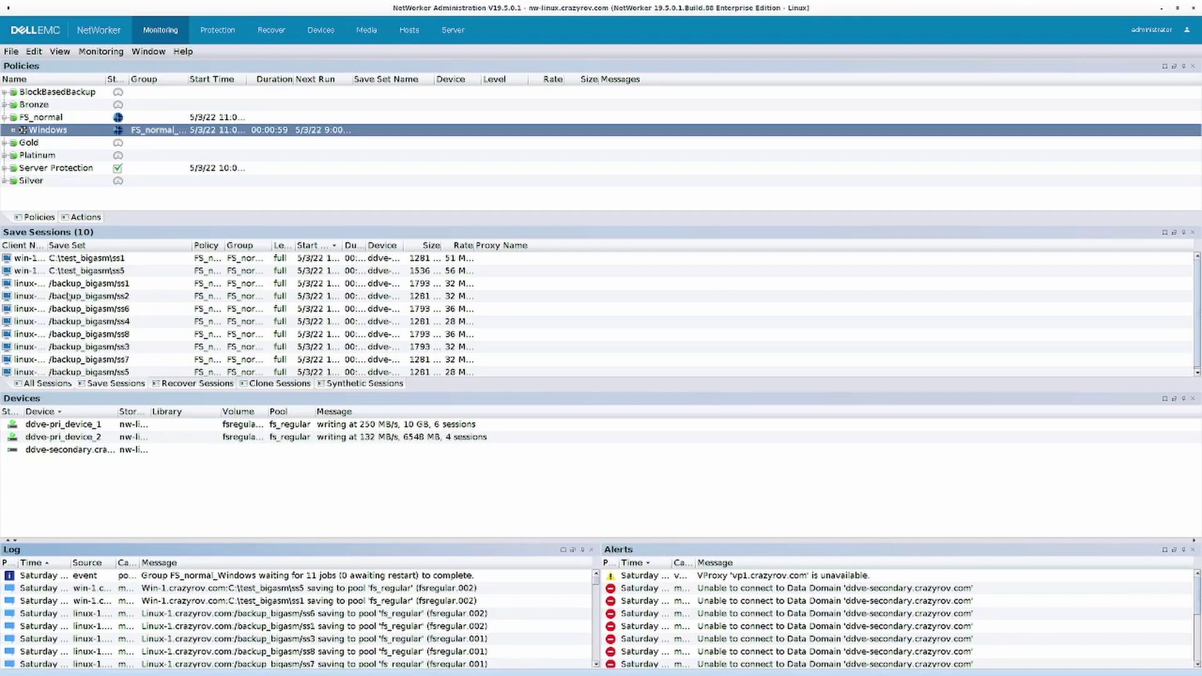
left_click(452, 29)
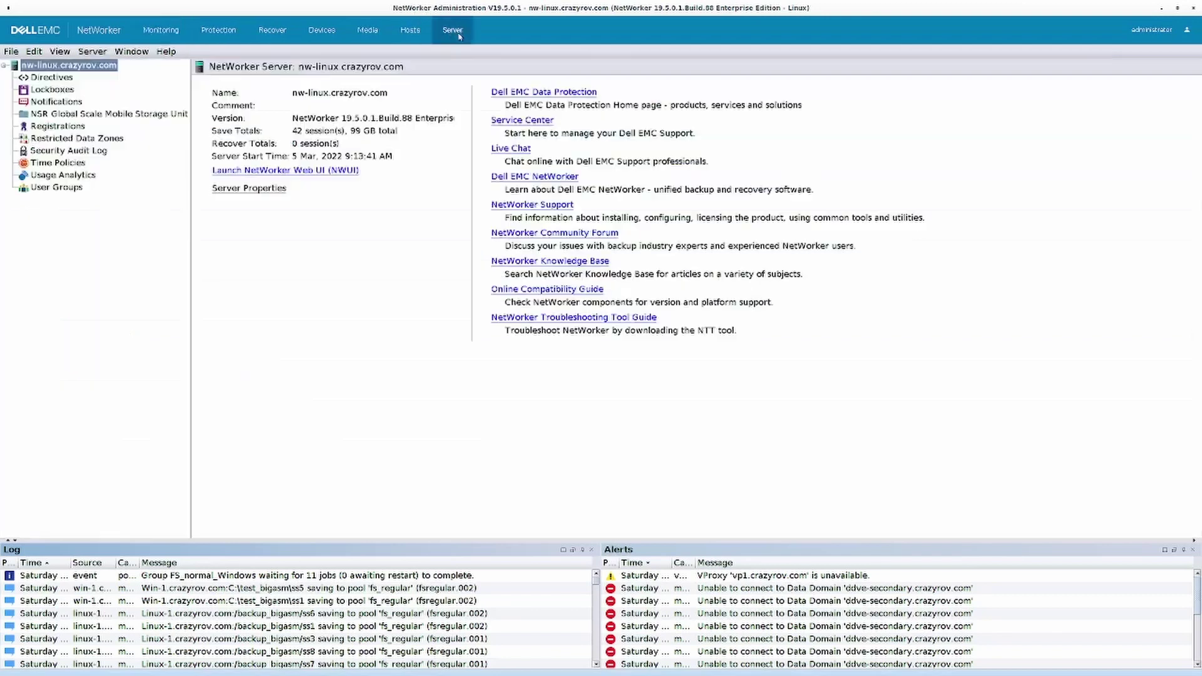
left_click(260, 189)
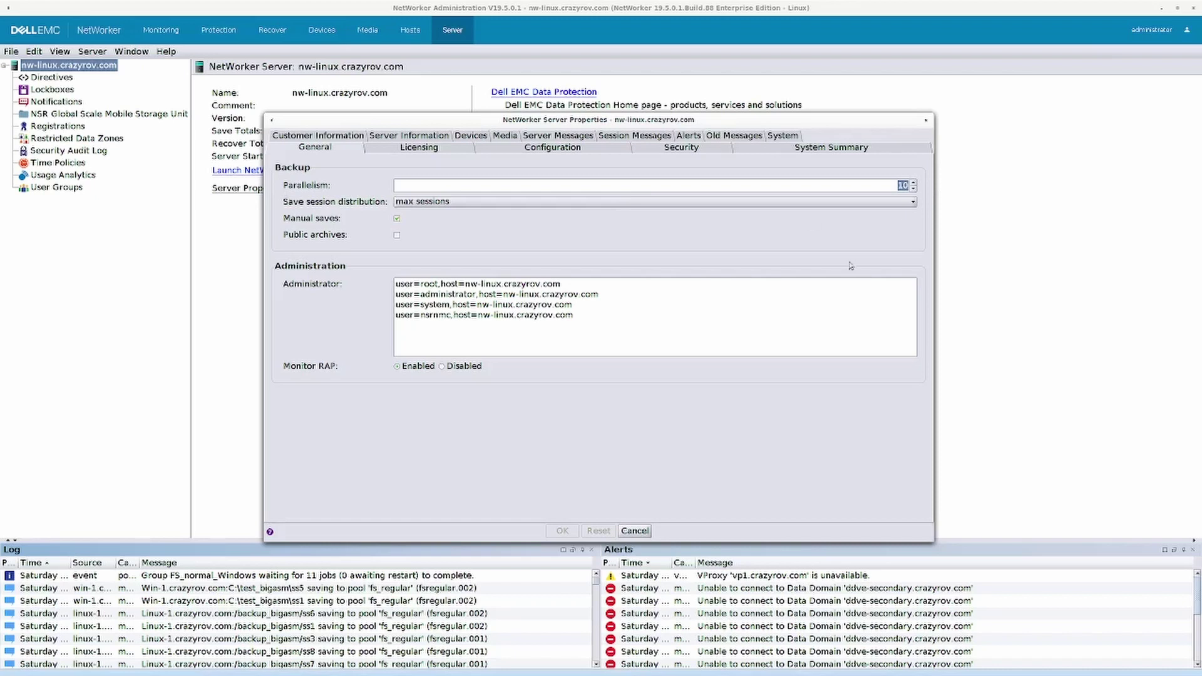
left_click(635, 532)
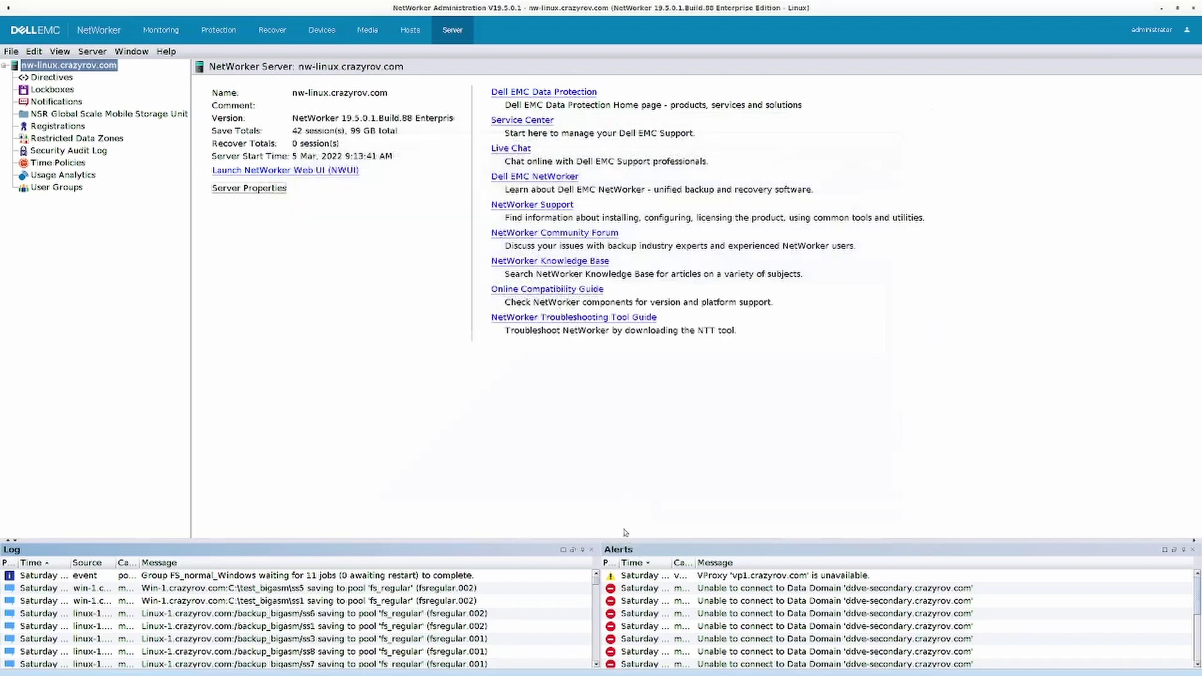
left_click(166, 36)
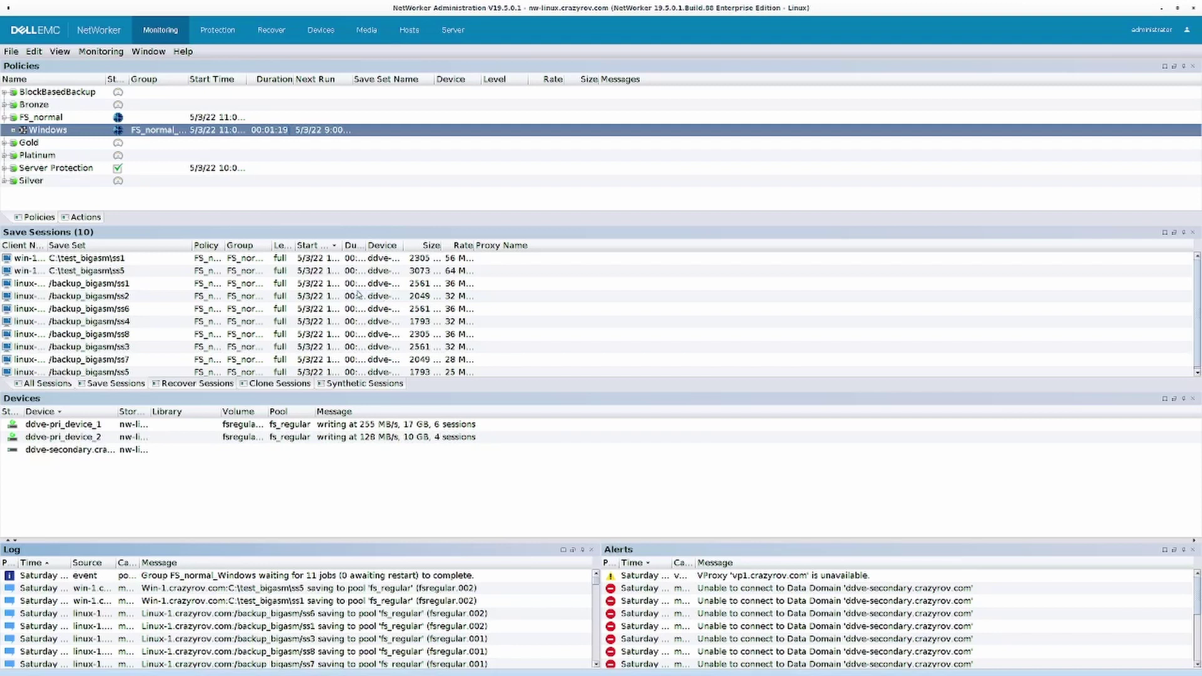
- Set the parallelism in the NetWorker server properties to 24 and save the change
left_click(463, 36)
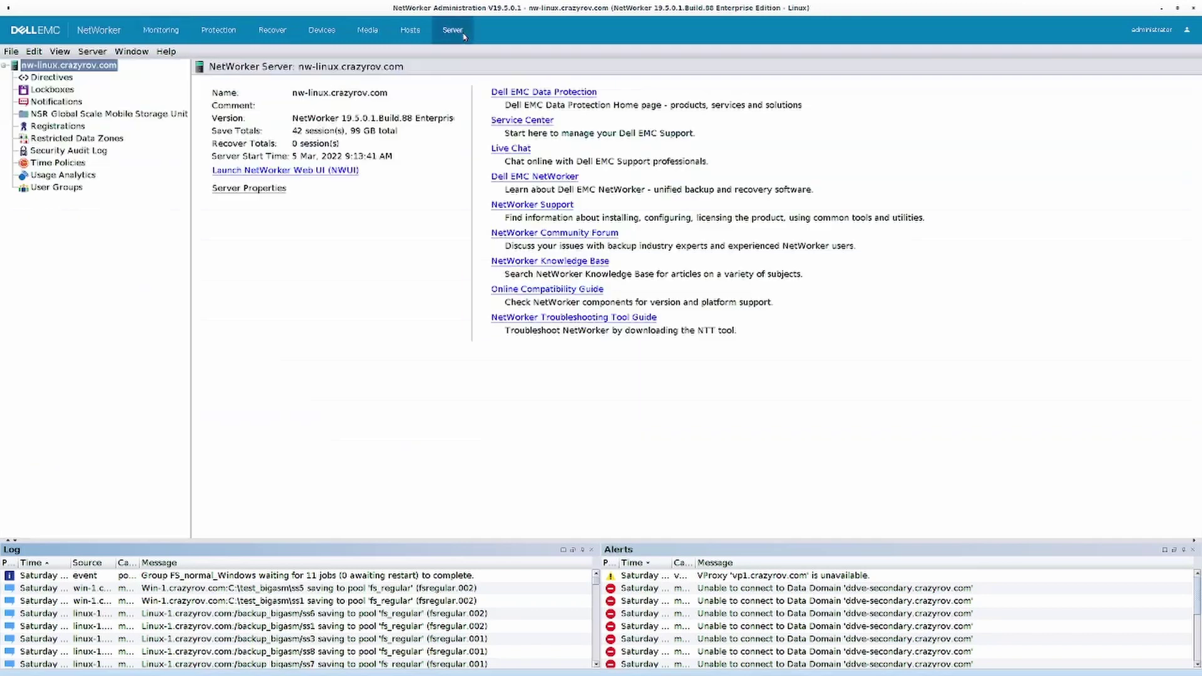
left_click(244, 189)
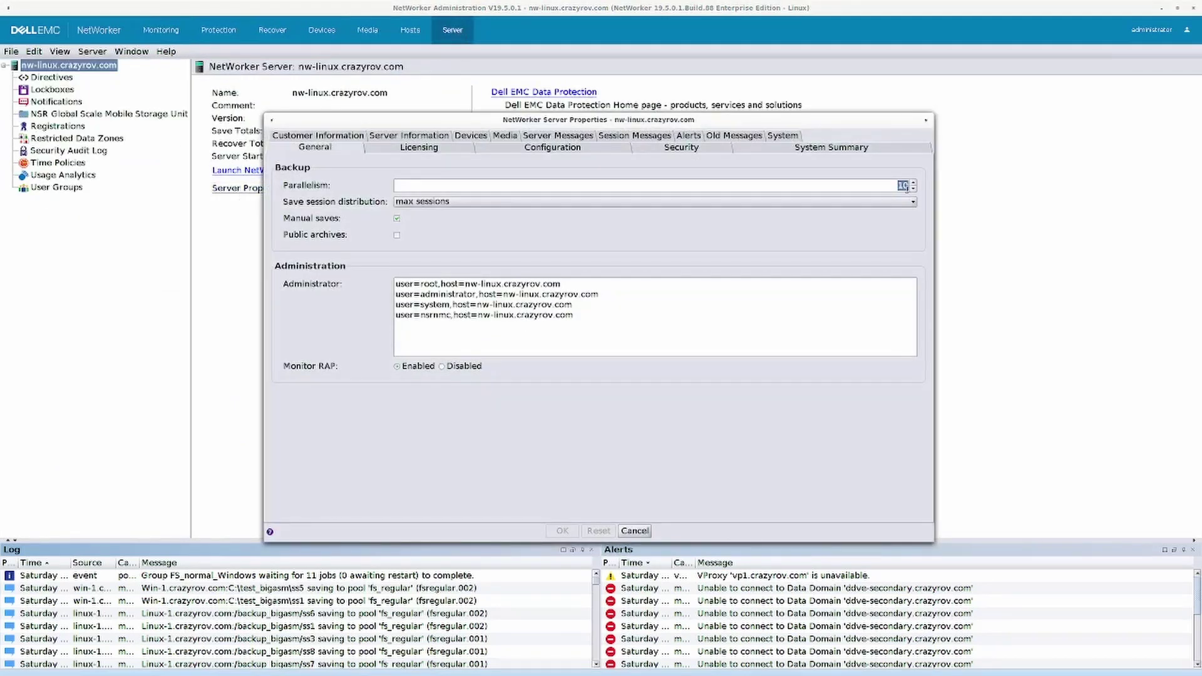
type("24")
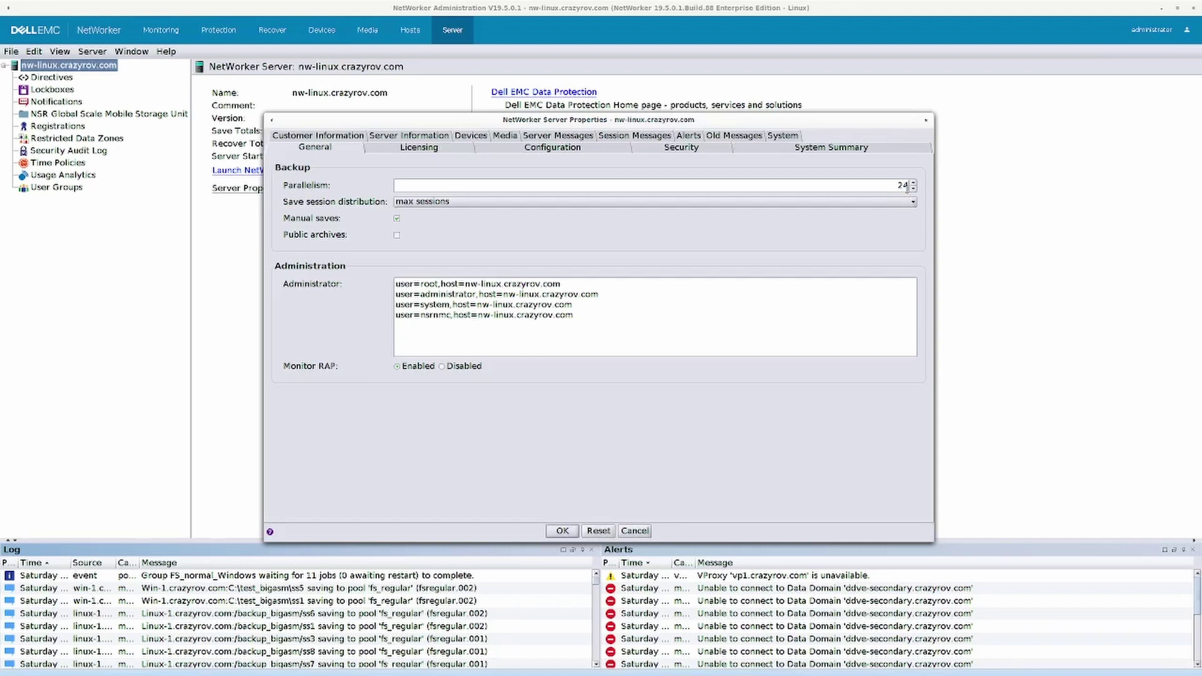
left_click(575, 532)
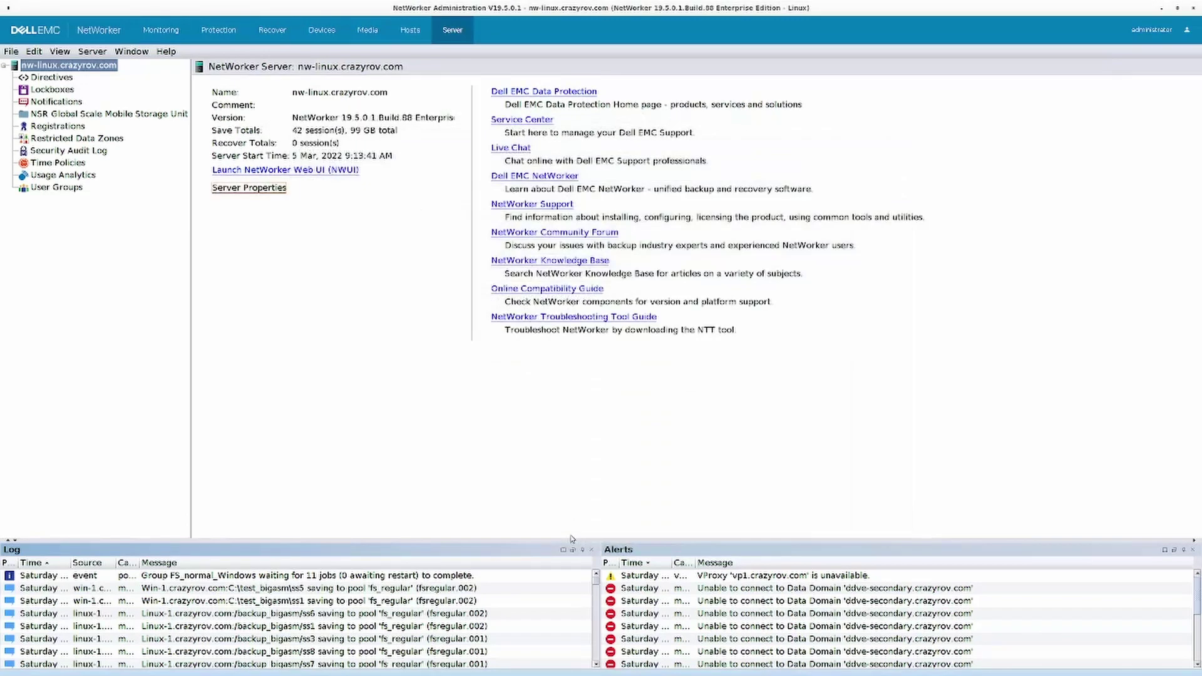
- Stop the running Windows workflow of the FS_normal policy
left_click(145, 35)
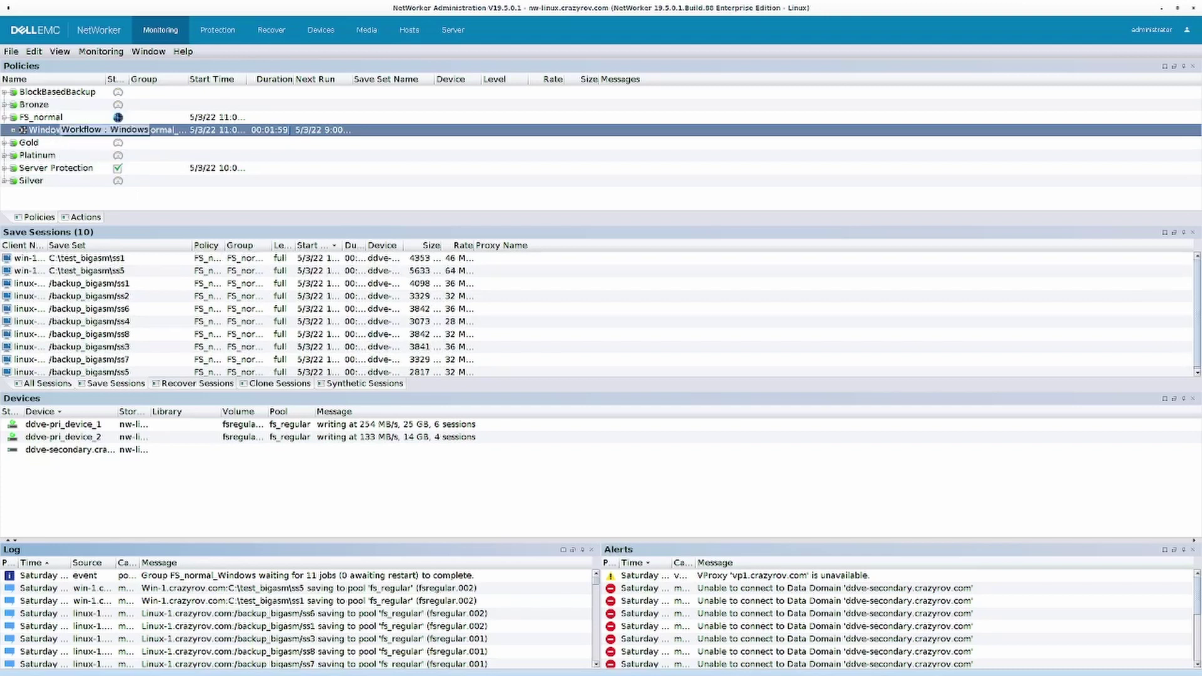
right_click(56, 130)
left_click(77, 165)
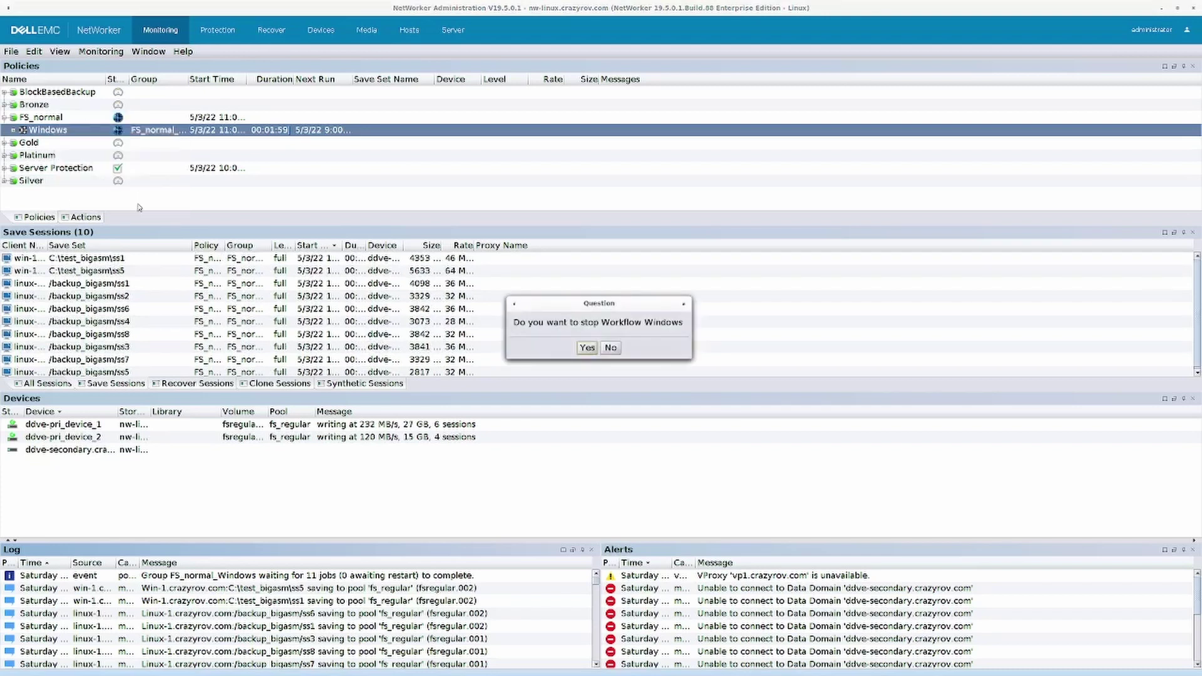
left_click(584, 347)
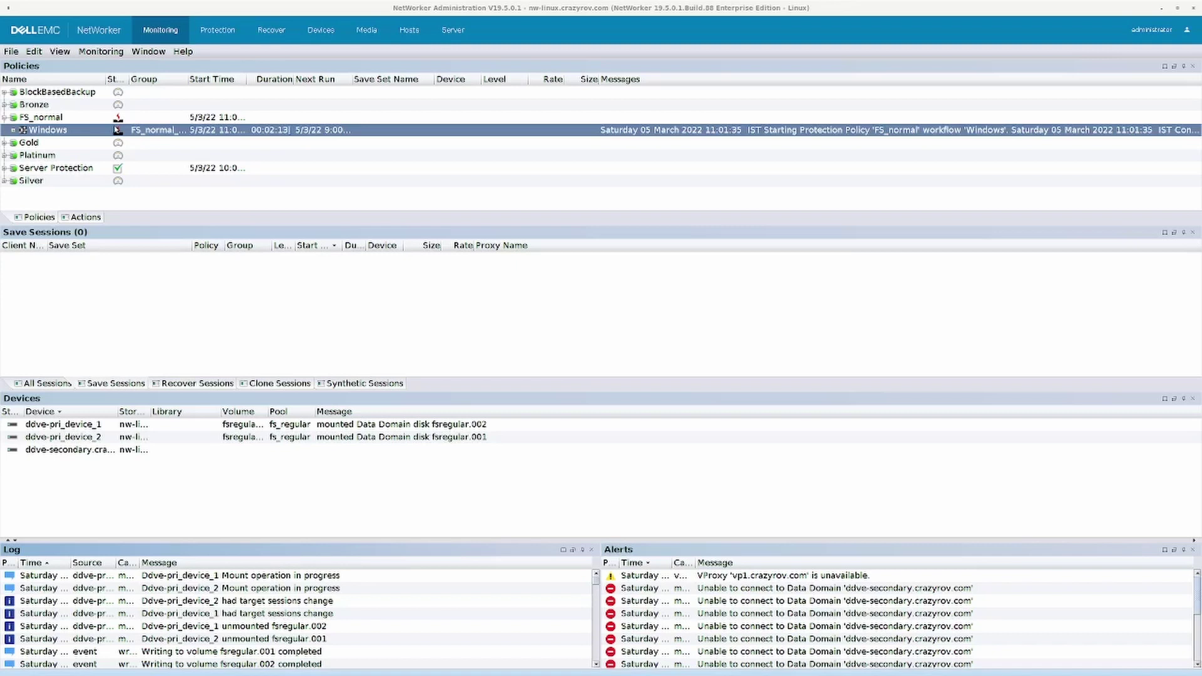
- Review the server parallelism, the fs_regular pool's max parallelism, the session limits of ddve-pri_device_1 and the parallelism of the clients
left_click(463, 30)
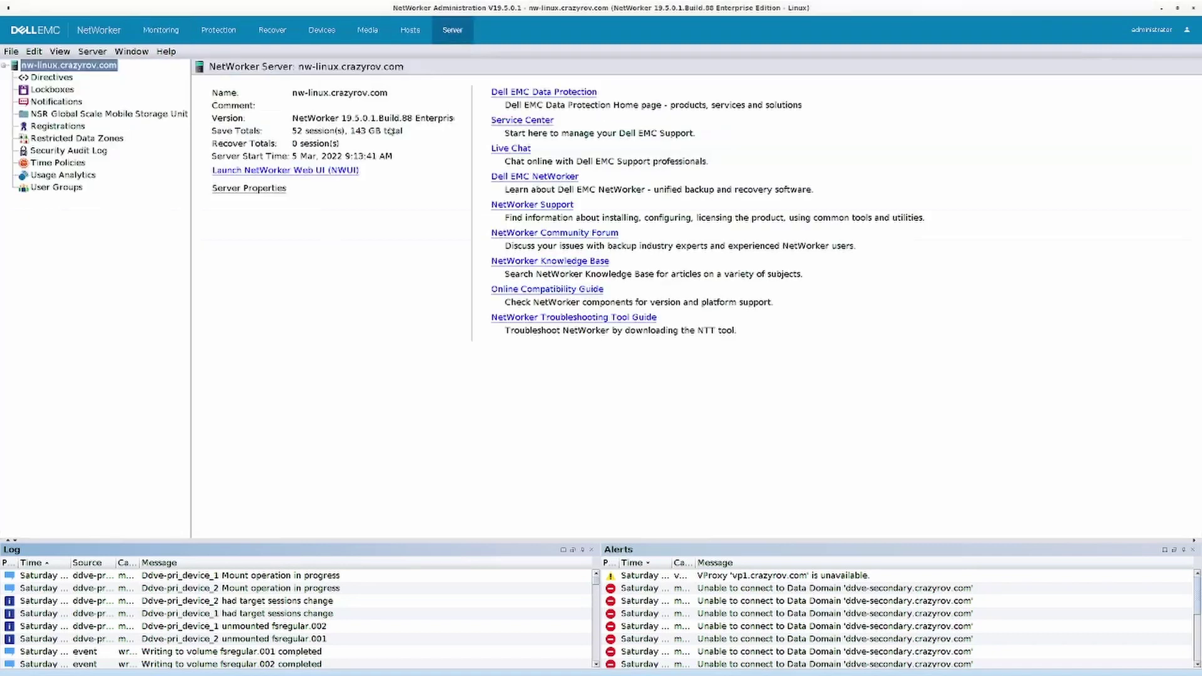
left_click(275, 188)
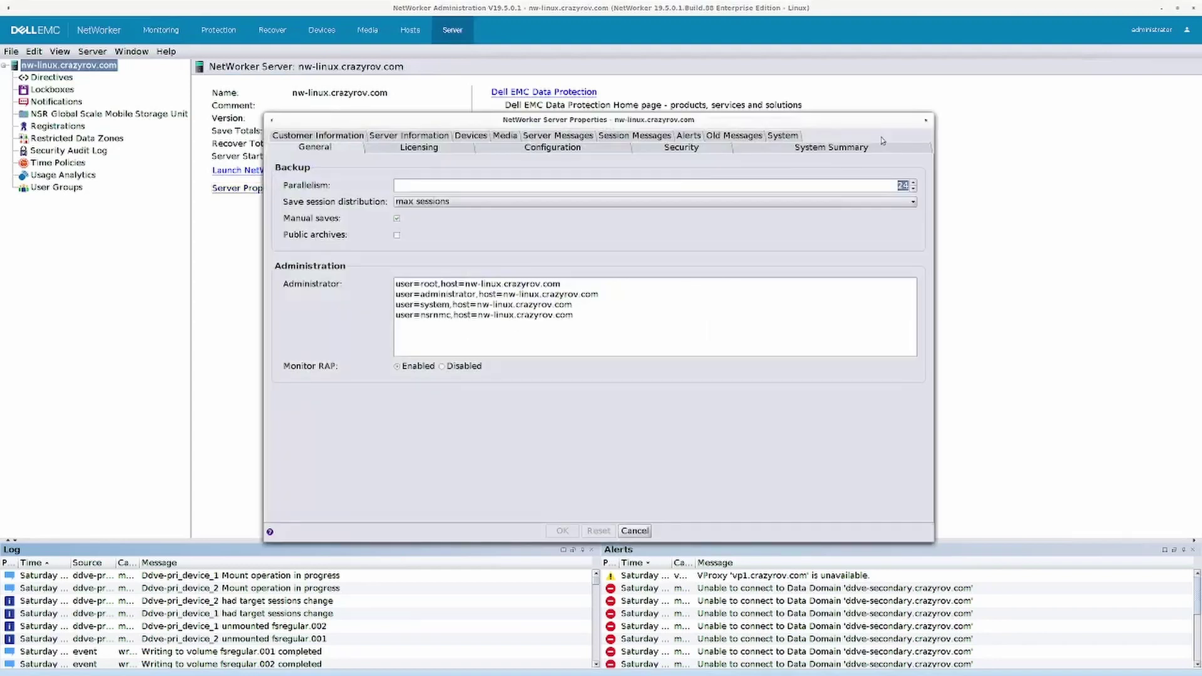
key("Escape")
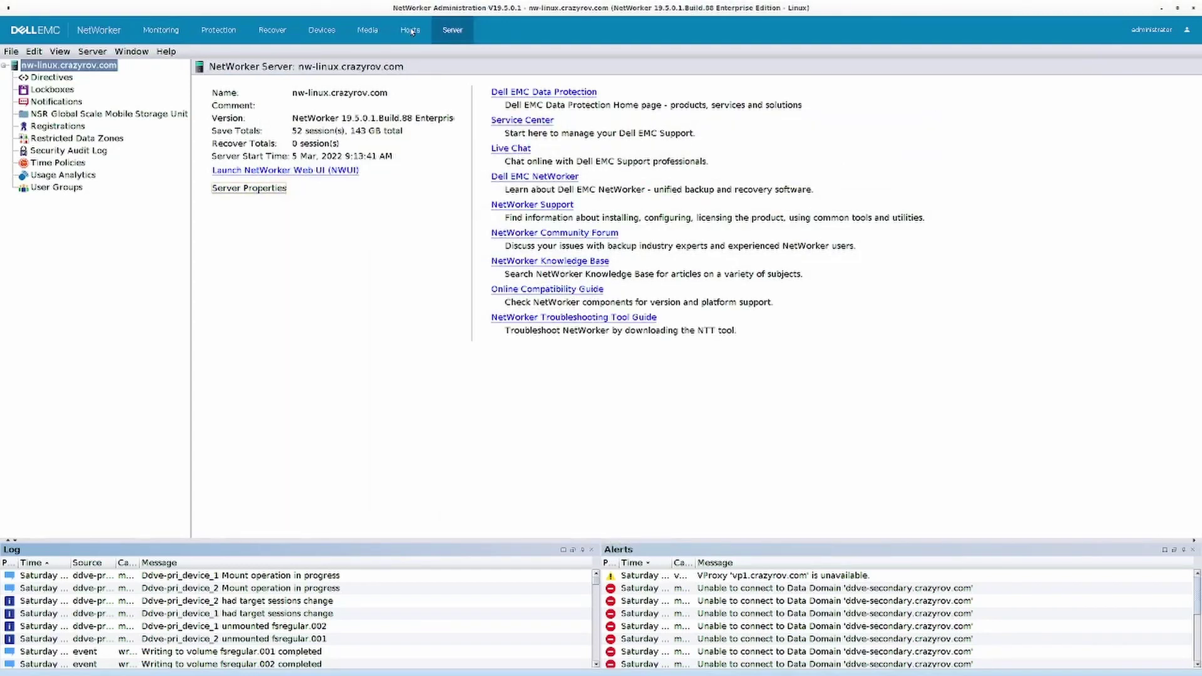
left_click(376, 31)
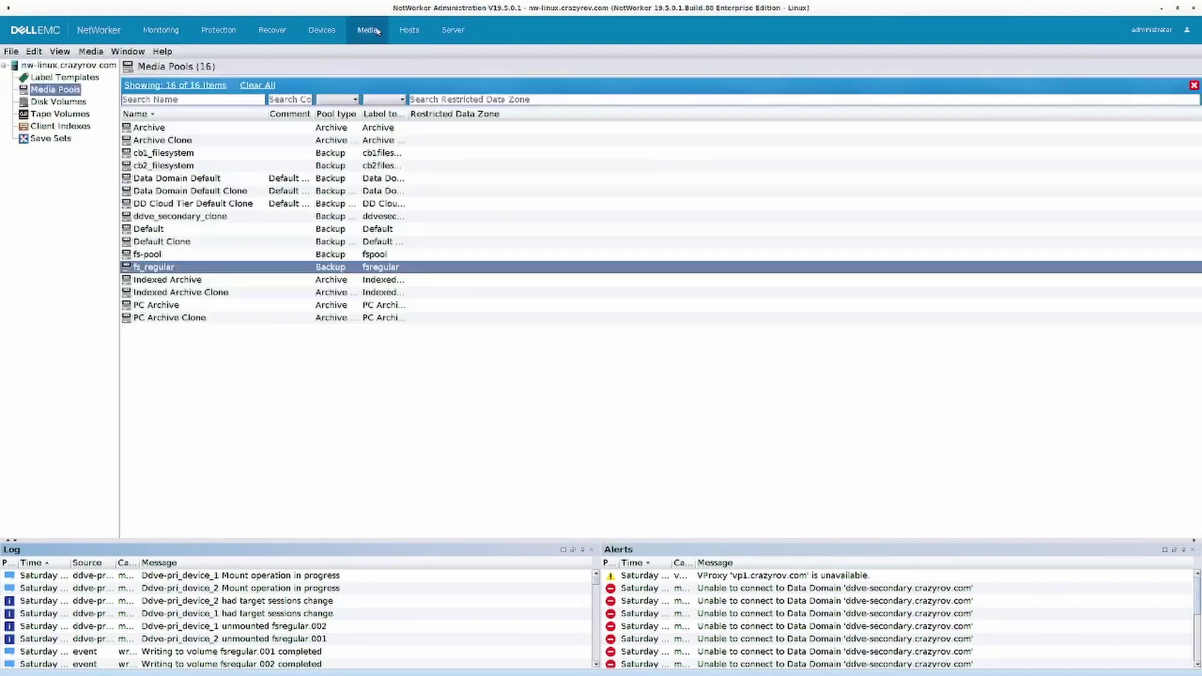
double_click(177, 269)
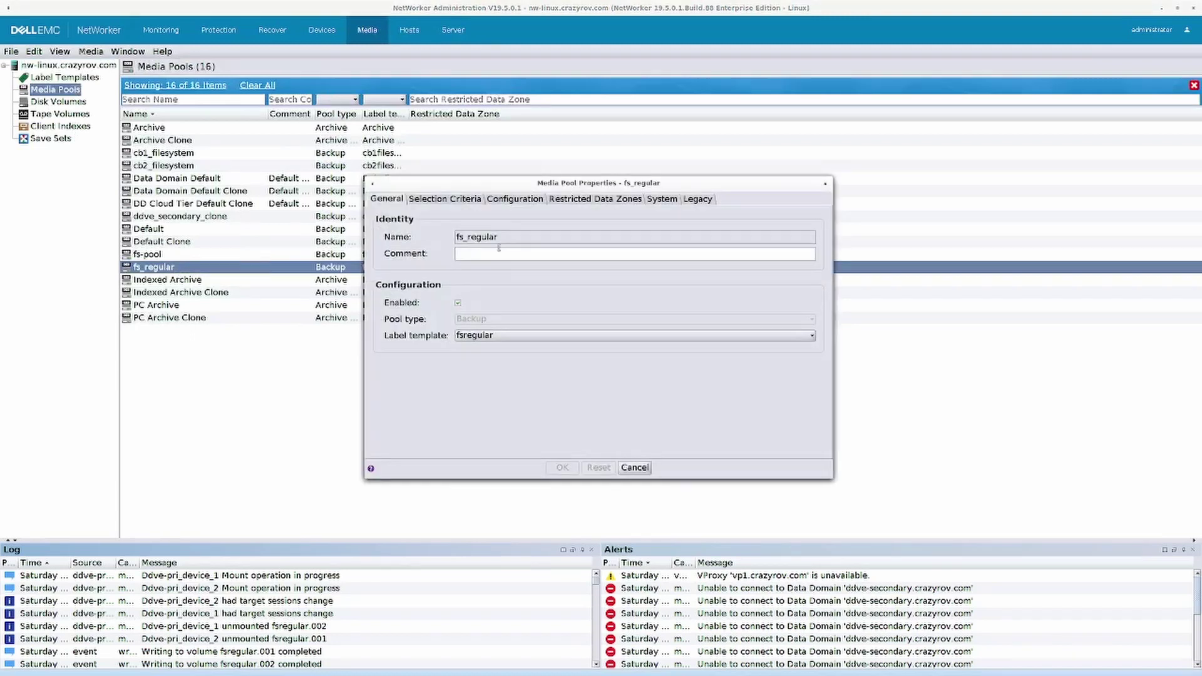
left_click(514, 203)
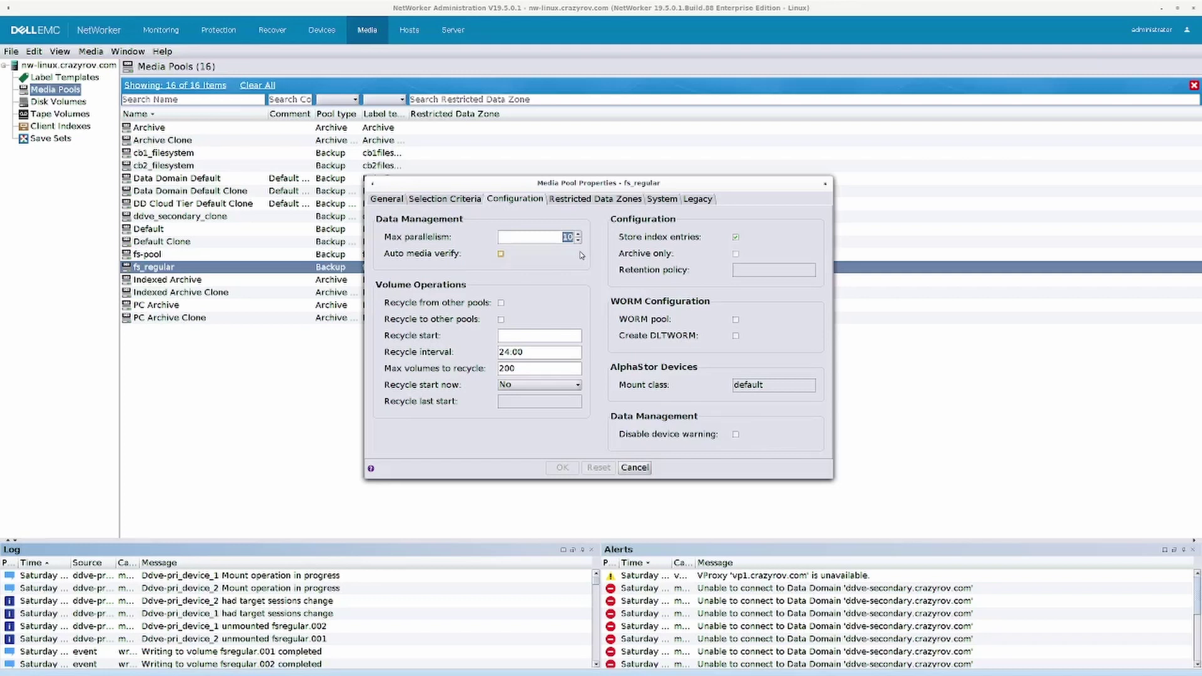
key("Escape")
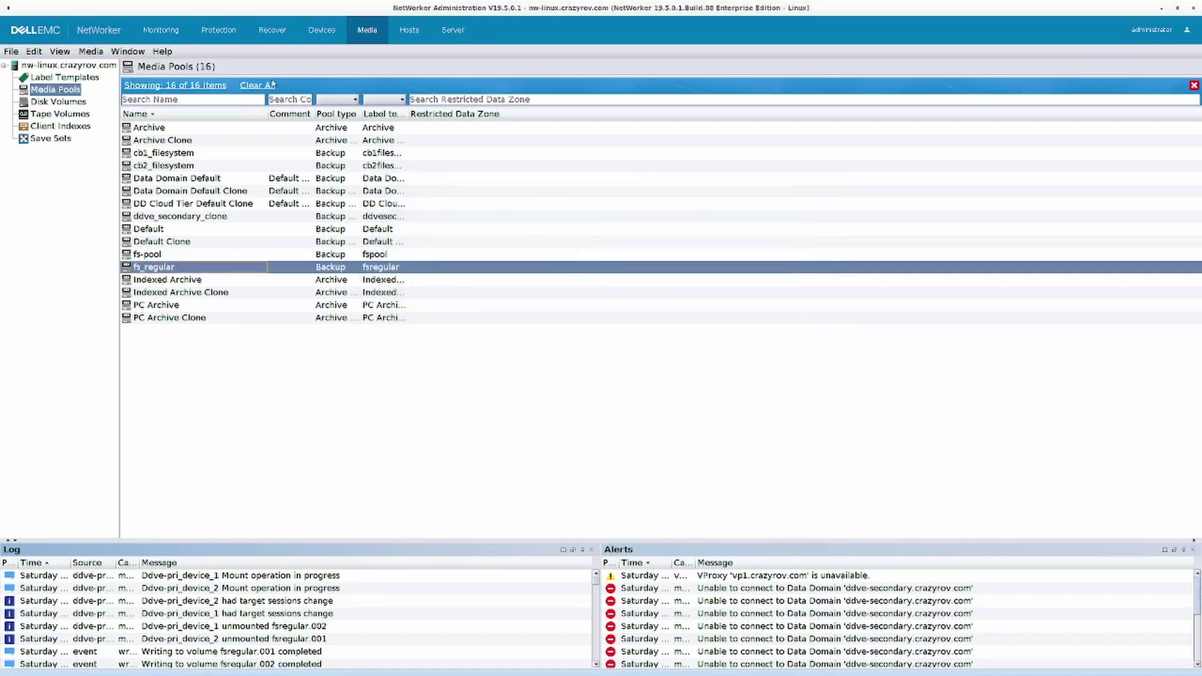
left_click(321, 30)
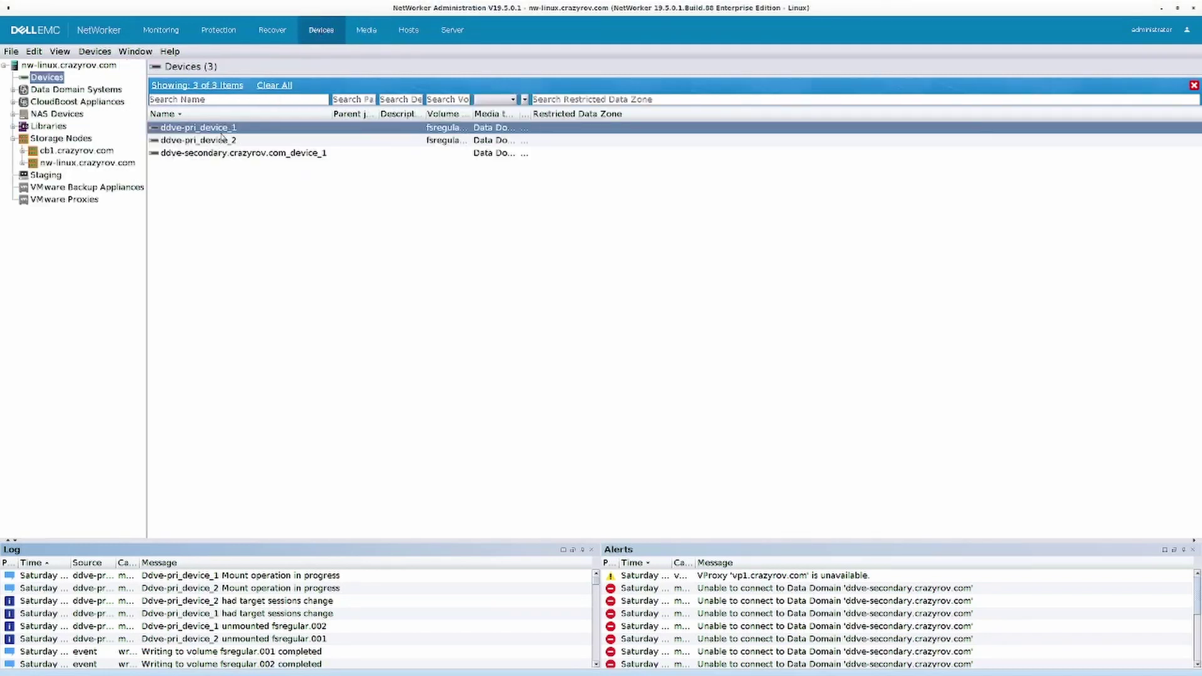
double_click(222, 129)
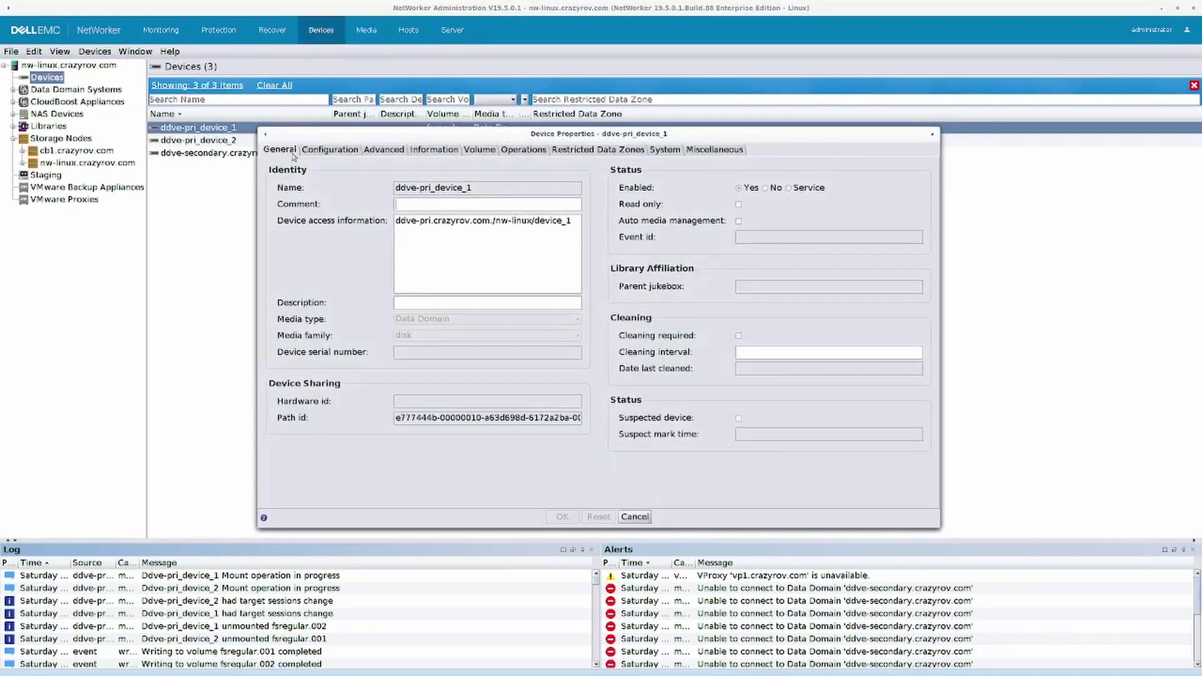
left_click(330, 150)
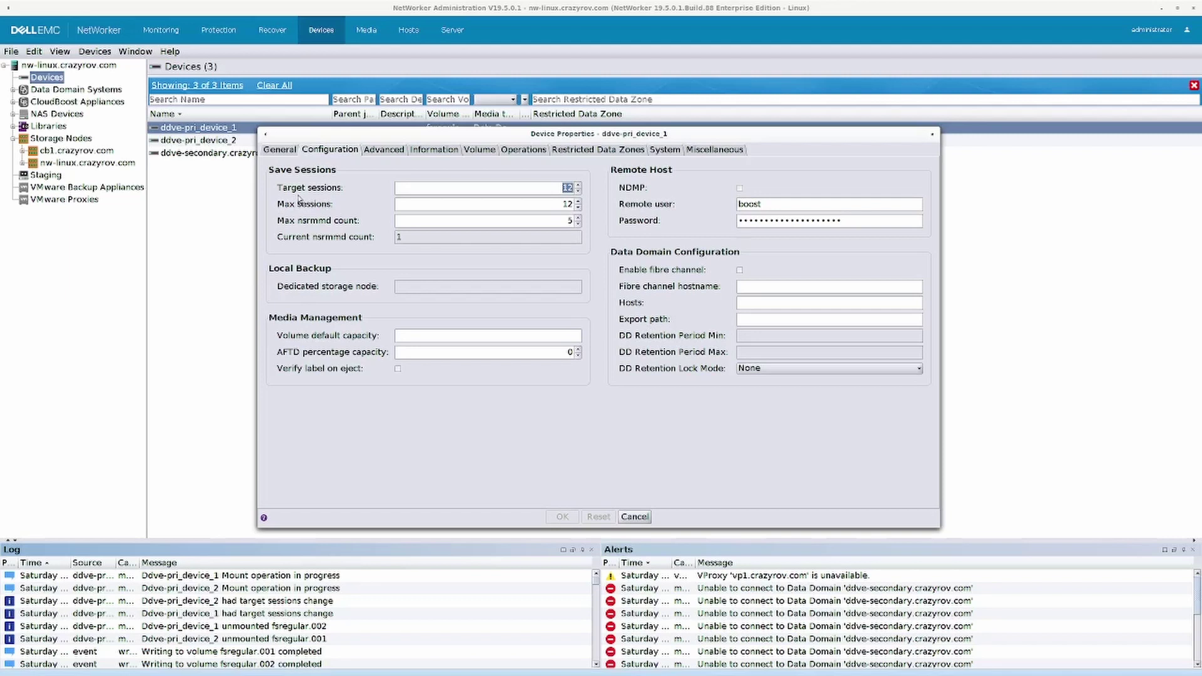
key("Escape")
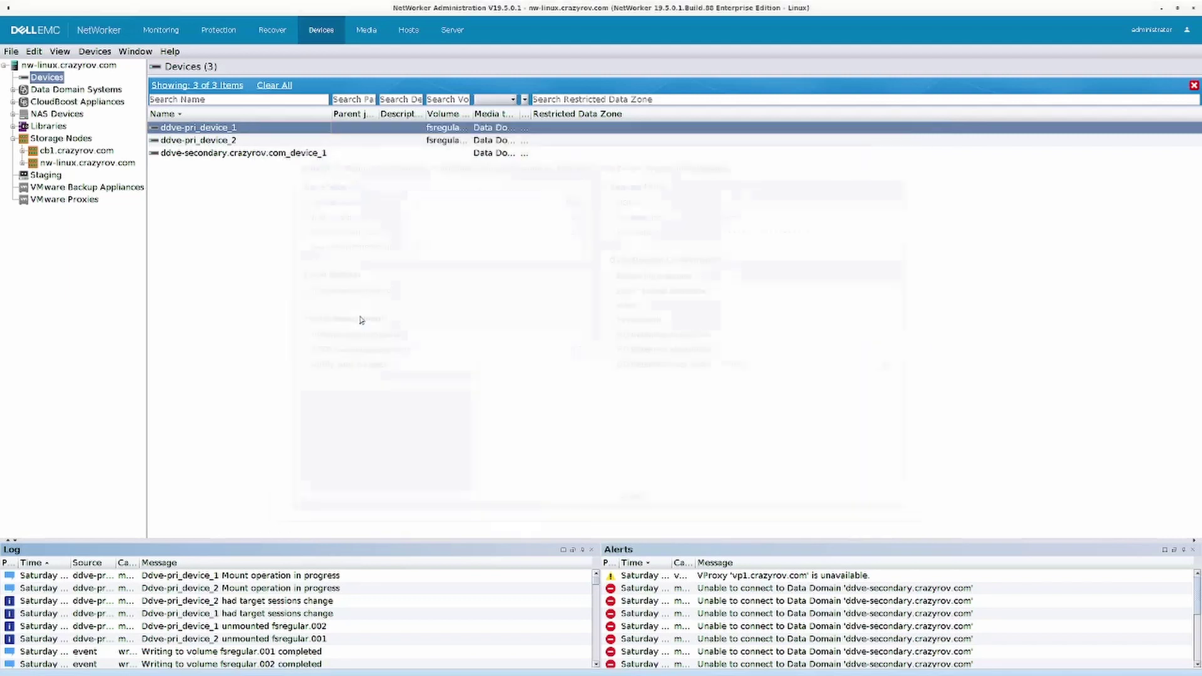
left_click(218, 32)
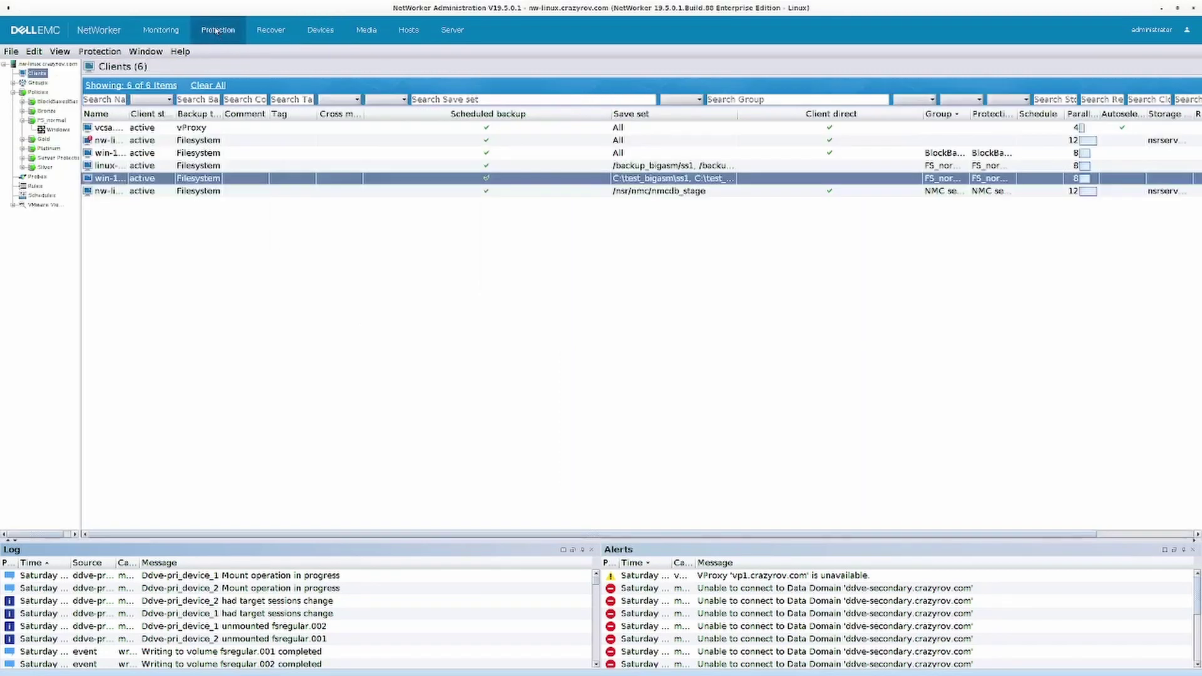
- Start the FS_normal policy's Windows workflow again with the new server parallelism
left_click(168, 31)
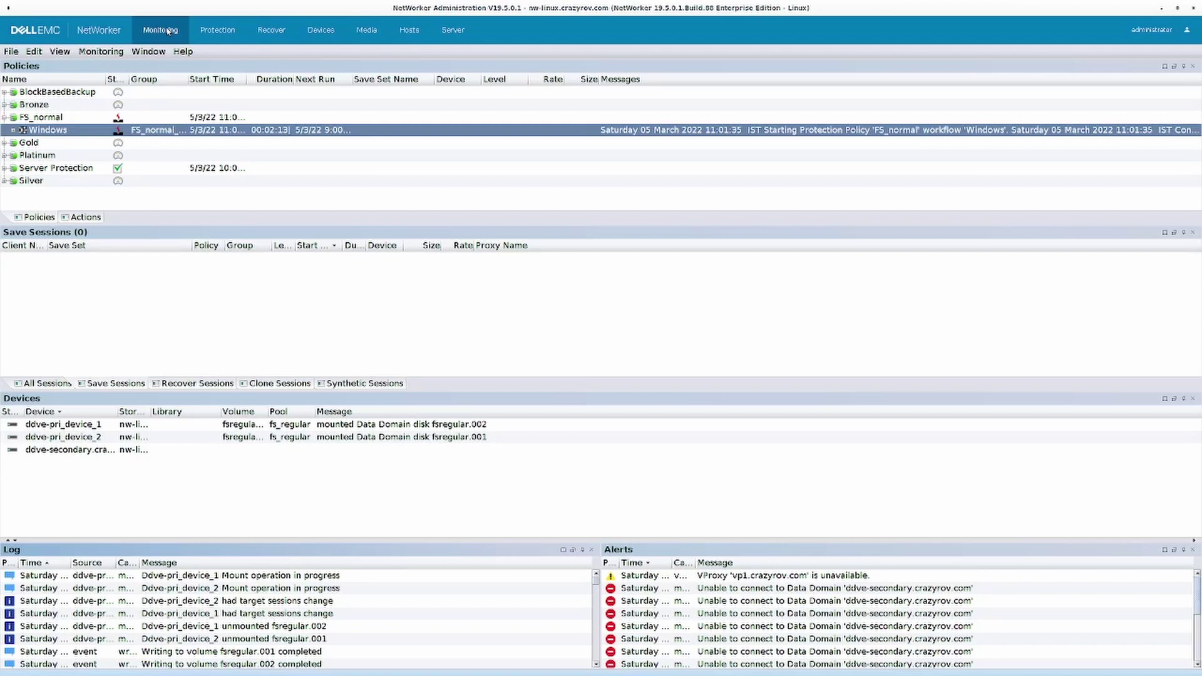
right_click(78, 133)
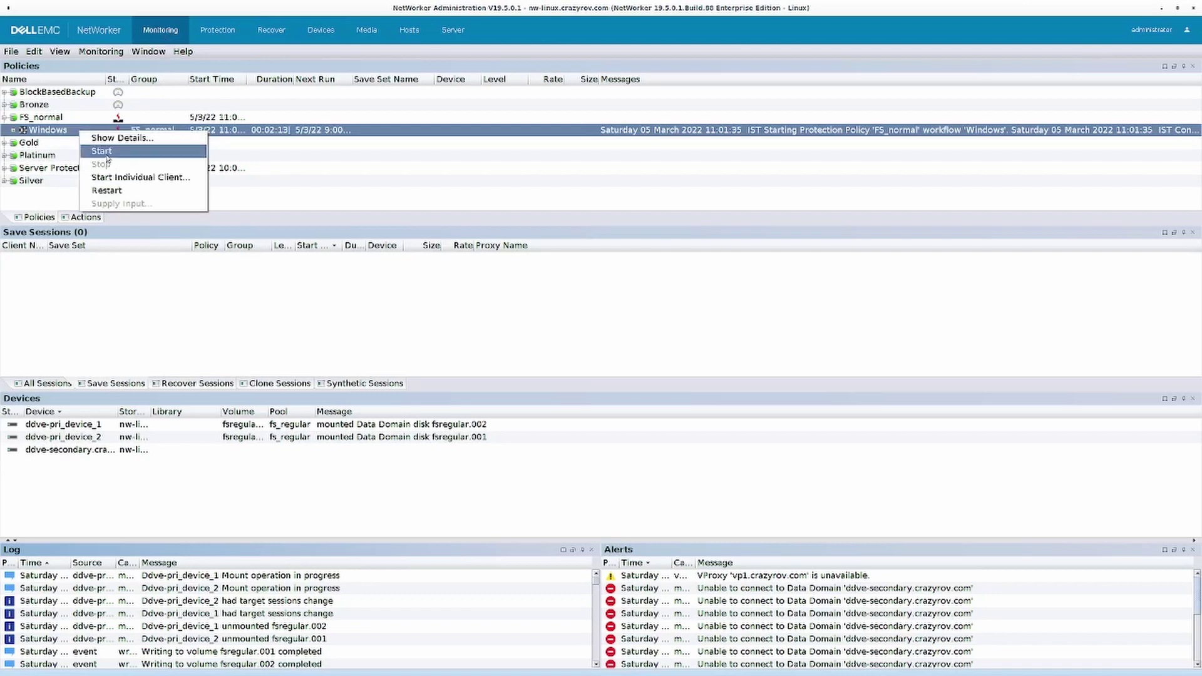
left_click(104, 151)
left_click(587, 348)
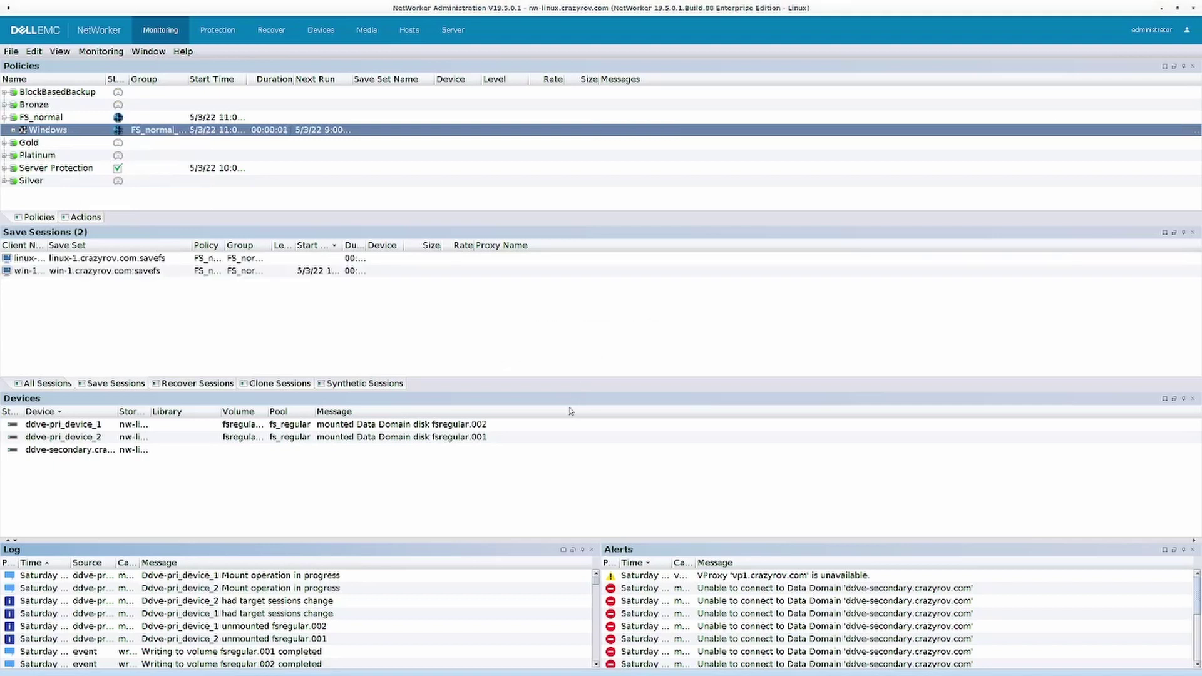